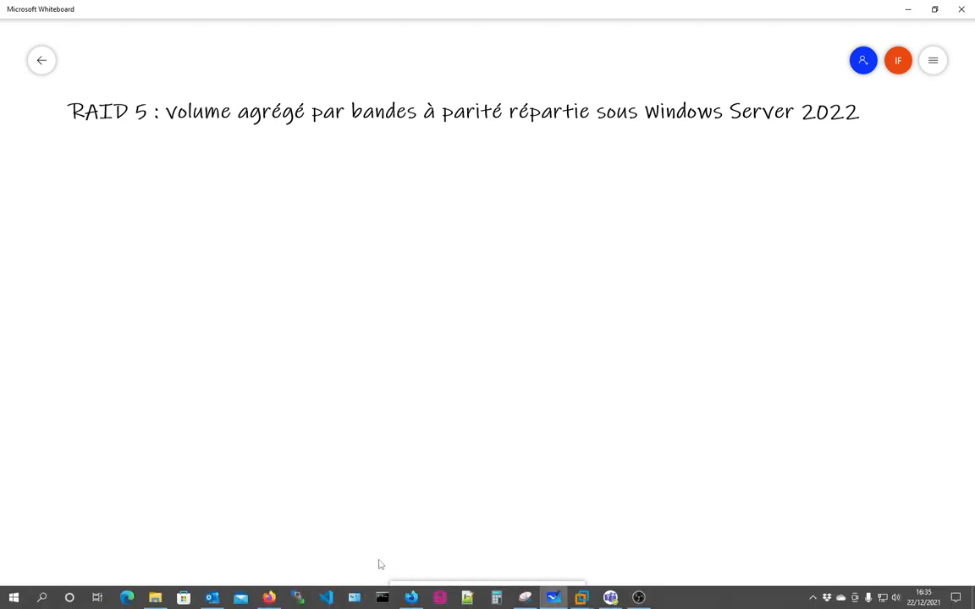
- Write an underlined RAID heading in red ink
left_click(405, 597)
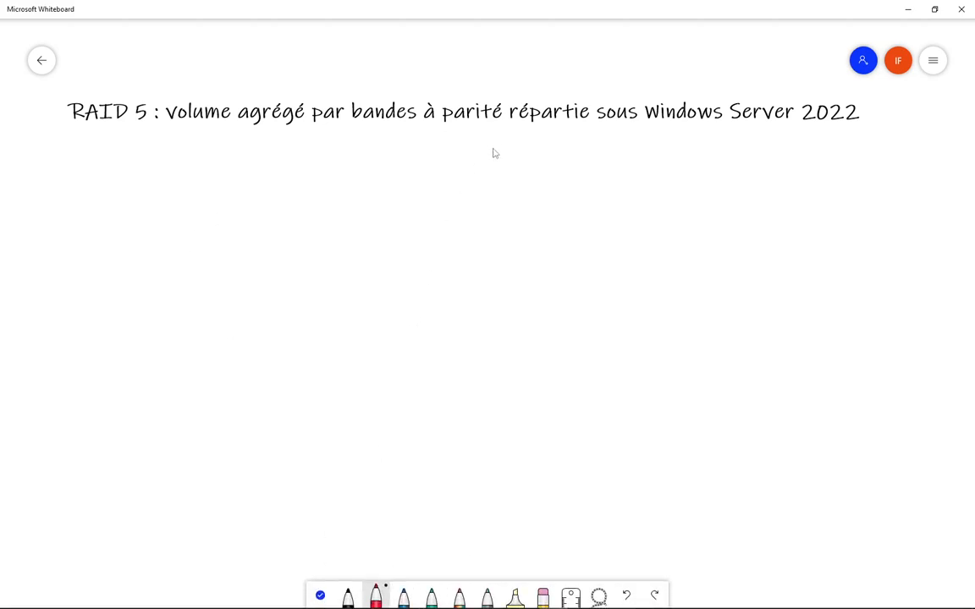
left_click_drag(439, 173, 443, 245)
mouse_move(439, 180)
left_mouse_down()
mouse_move(442, 211)
mouse_move(470, 233)
mouse_move(540, 204)
mouse_move(545, 232)
left_mouse_up()
mouse_move(542, 235)
left_mouse_down()
mouse_move(559, 223)
mouse_move(562, 188)
mouse_move(595, 226)
left_mouse_up()
left_click_drag(592, 182, 603, 225)
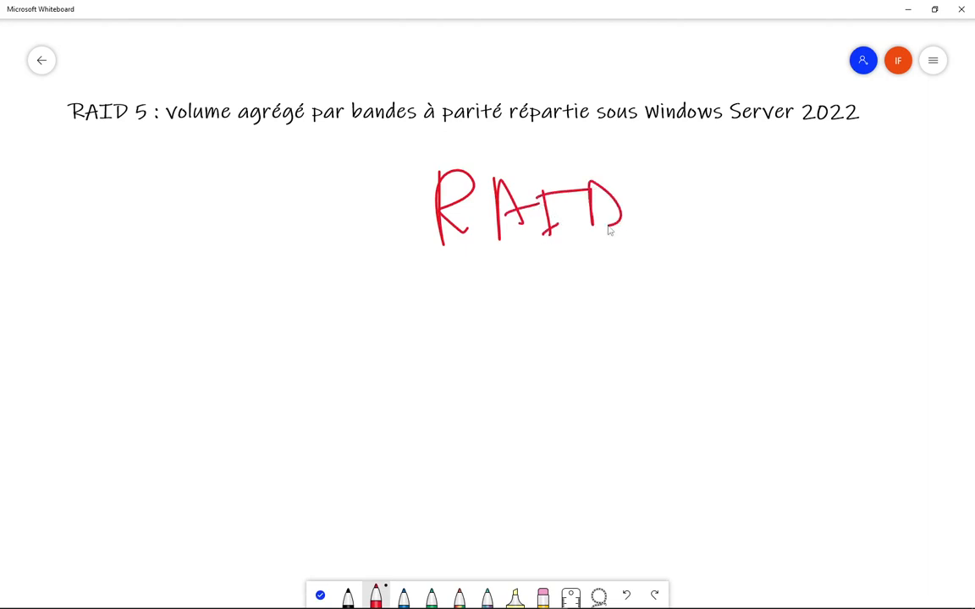
left_click_drag(415, 262, 677, 268)
- Draw three branches from RAID to levels 0, 1 and 5, and label the 5
mouse_move(505, 263)
left_mouse_down()
mouse_move(297, 414)
mouse_move(268, 462)
mouse_move(264, 412)
left_mouse_up()
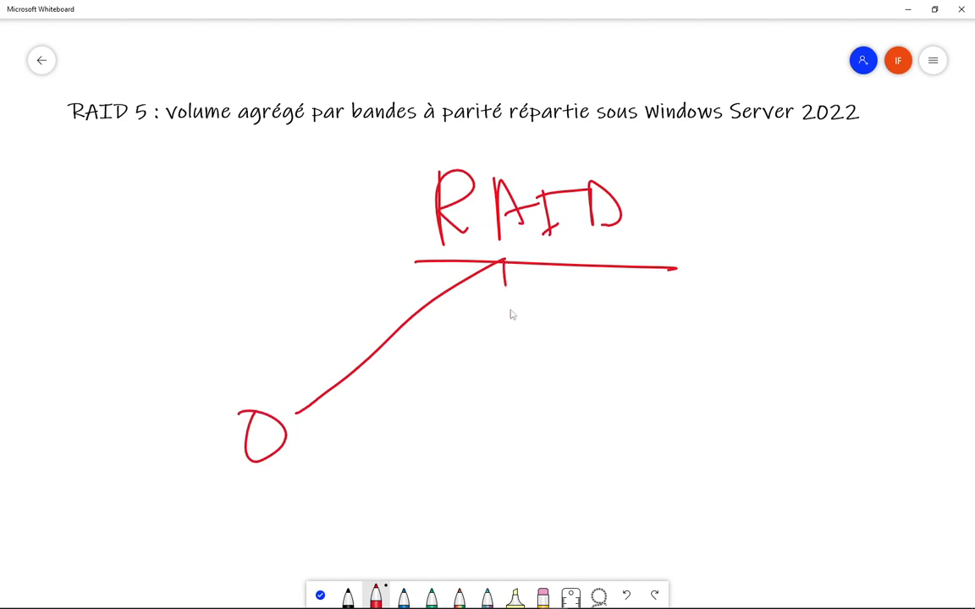
mouse_move(505, 263)
left_mouse_down()
mouse_move(534, 445)
mouse_move(557, 453)
mouse_move(548, 501)
mouse_move(596, 489)
left_mouse_up()
mouse_move(511, 264)
left_mouse_down()
mouse_move(710, 382)
mouse_move(738, 412)
left_mouse_up()
left_click_drag(739, 391, 768, 490)
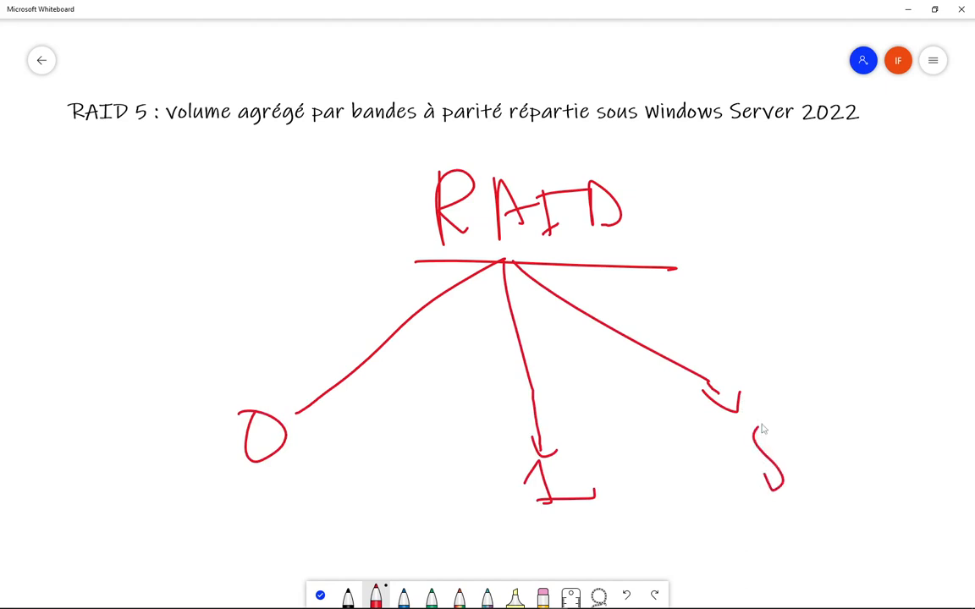
left_click_drag(756, 424, 786, 426)
left_click_drag(76, 267, 71, 447)
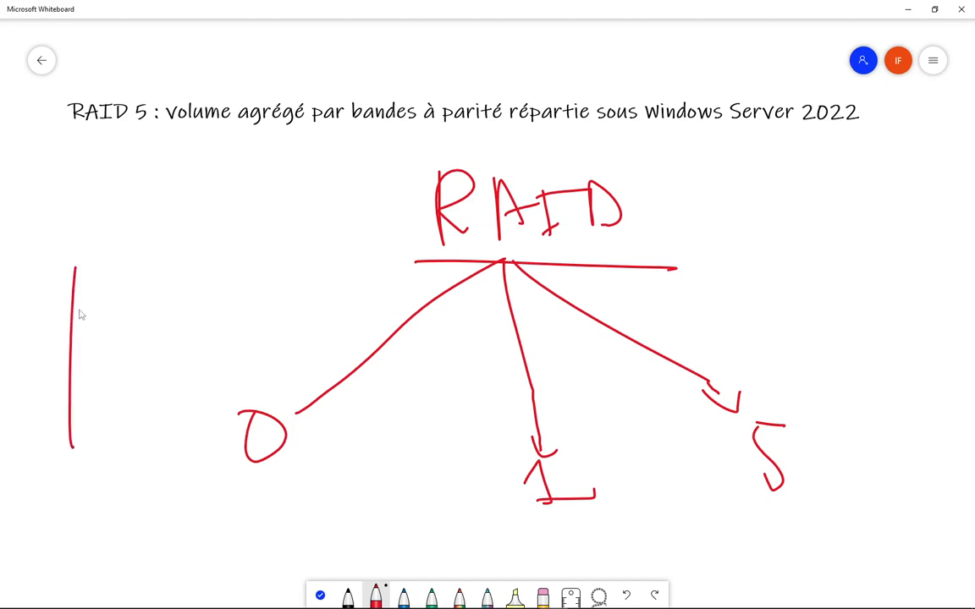
- Outline two tall disk columns with a wide volume box and drive letter above them
mouse_move(76, 270)
left_mouse_down()
mouse_move(150, 435)
mouse_move(72, 448)
mouse_move(73, 436)
left_mouse_up()
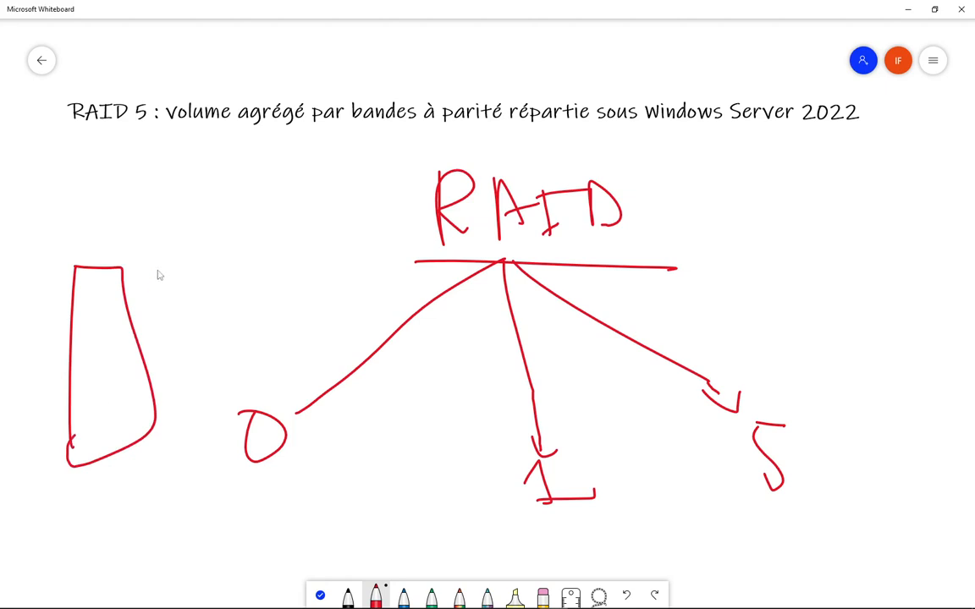
left_click_drag(158, 269, 169, 449)
mouse_move(160, 271)
left_mouse_down()
mouse_move(238, 378)
mouse_move(174, 442)
left_mouse_up()
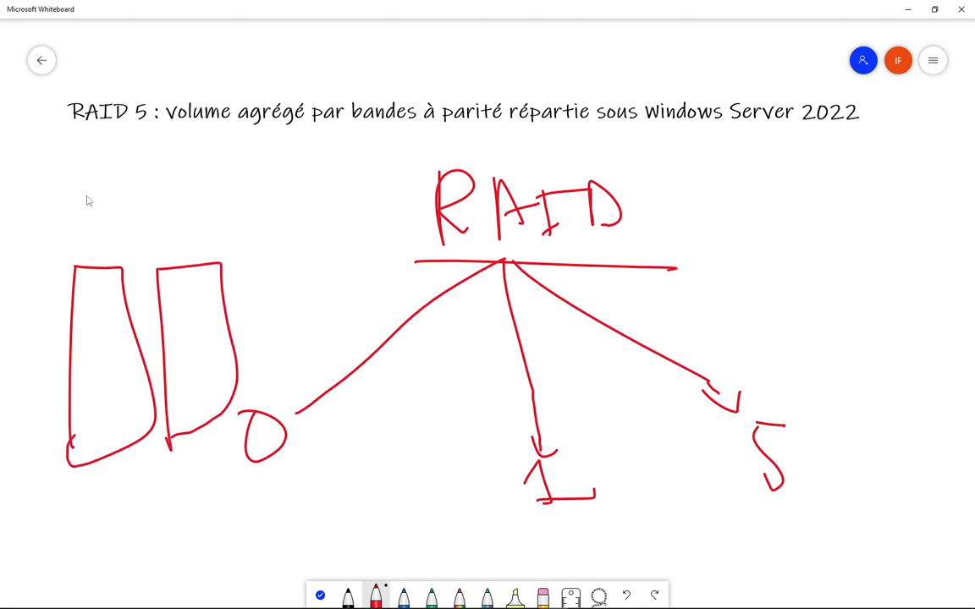
mouse_move(62, 180)
left_mouse_down()
mouse_move(110, 230)
mouse_move(235, 220)
mouse_move(126, 176)
mouse_move(63, 187)
left_mouse_up()
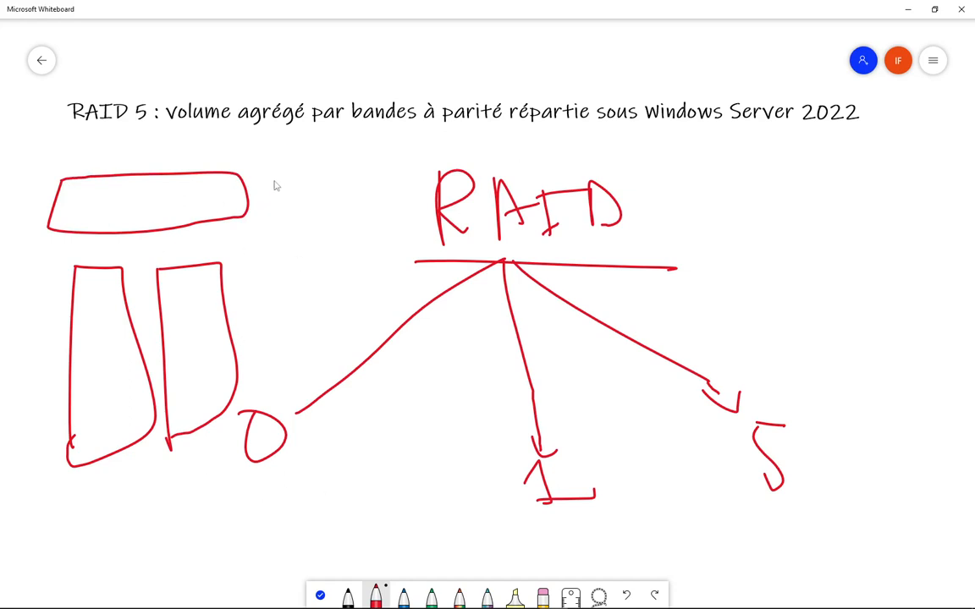
left_click_drag(271, 179, 308, 204)
- Divide both disks into stripes and label them D1 and D2
left_click_drag(74, 305, 127, 302)
left_click_drag(71, 383, 144, 381)
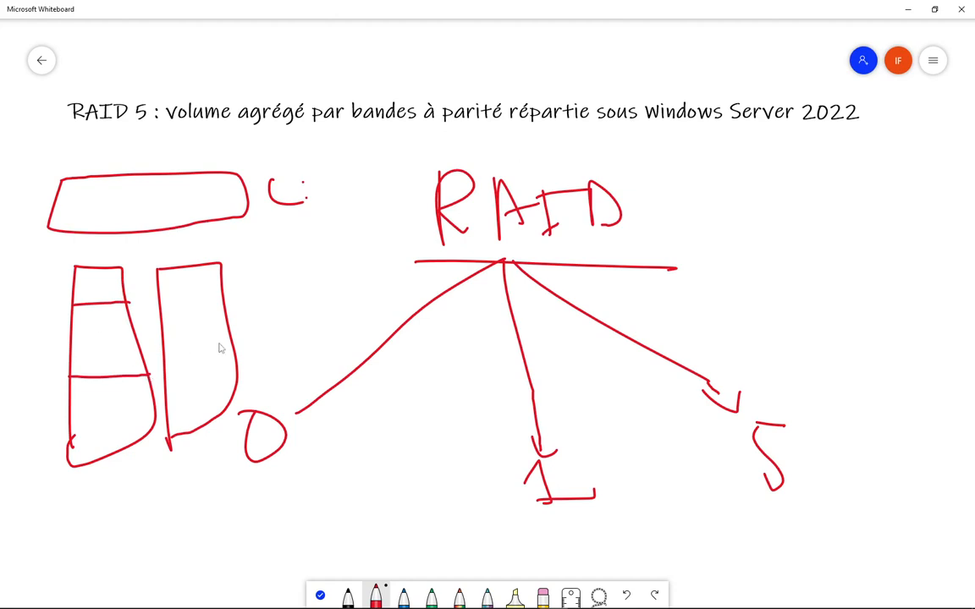
left_click_drag(166, 375, 241, 364)
left_click_drag(159, 303, 225, 301)
mouse_move(92, 237)
left_mouse_down()
mouse_move(104, 264)
mouse_move(144, 252)
mouse_move(210, 256)
left_mouse_up()
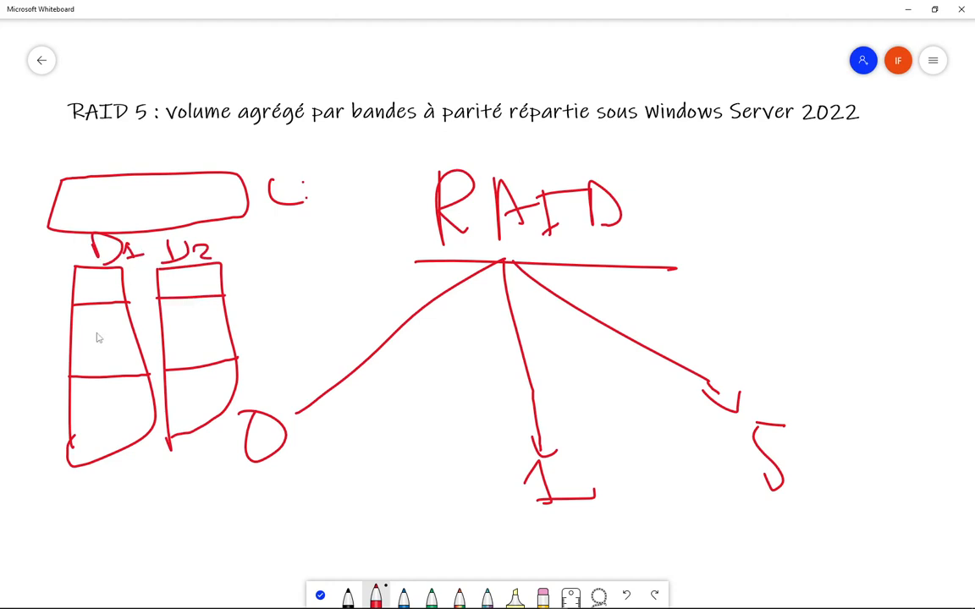
- Mark matching blue data blocks in disks D1 and D2
left_click(404, 598)
left_click_drag(71, 325, 133, 324)
left_click_drag(72, 337, 229, 332)
mouse_move(162, 319)
left_mouse_down()
mouse_move(226, 314)
mouse_move(181, 327)
mouse_move(210, 325)
left_mouse_up()
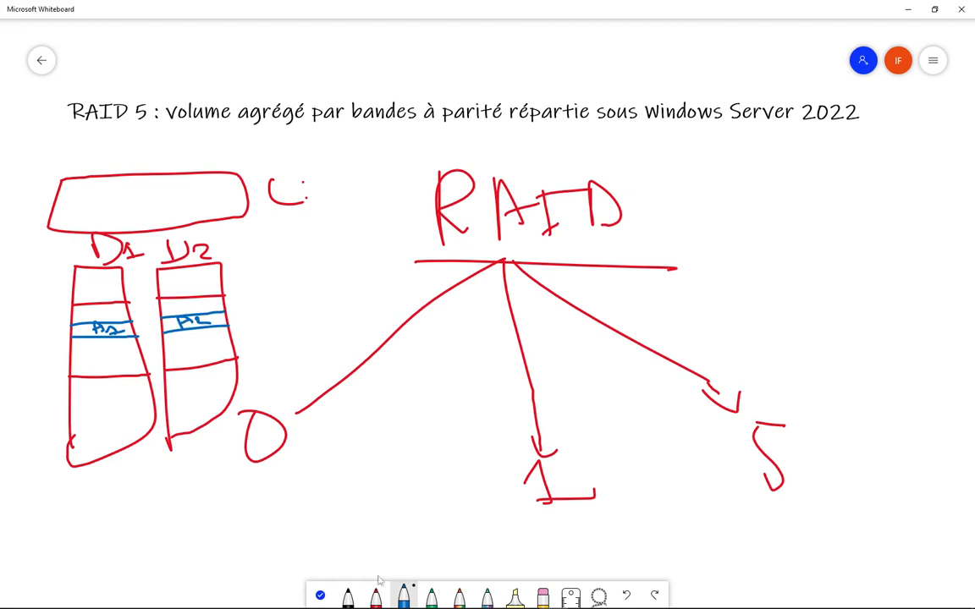
- Add a green block in D1 and cross out disk D2 in green
left_click(432, 597)
mouse_move(71, 349)
left_mouse_down()
mouse_move(232, 340)
mouse_move(187, 347)
mouse_move(210, 343)
left_mouse_up()
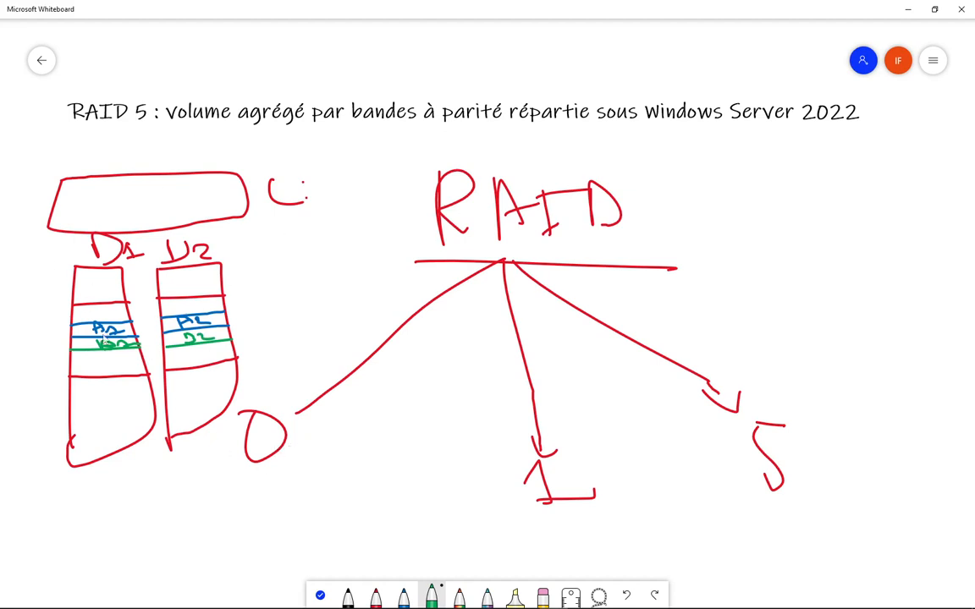
left_click_drag(199, 238, 173, 457)
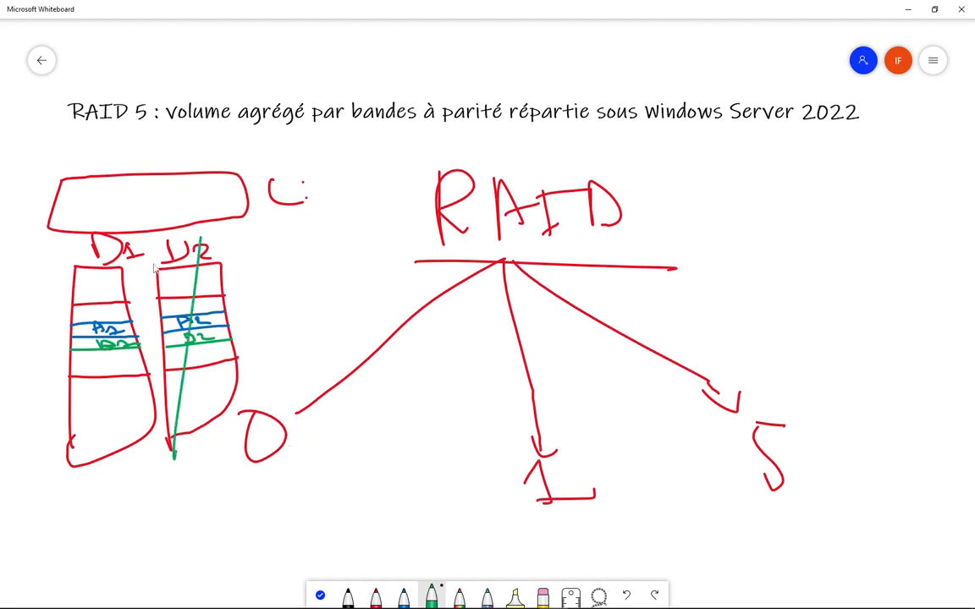
left_click_drag(155, 258, 227, 419)
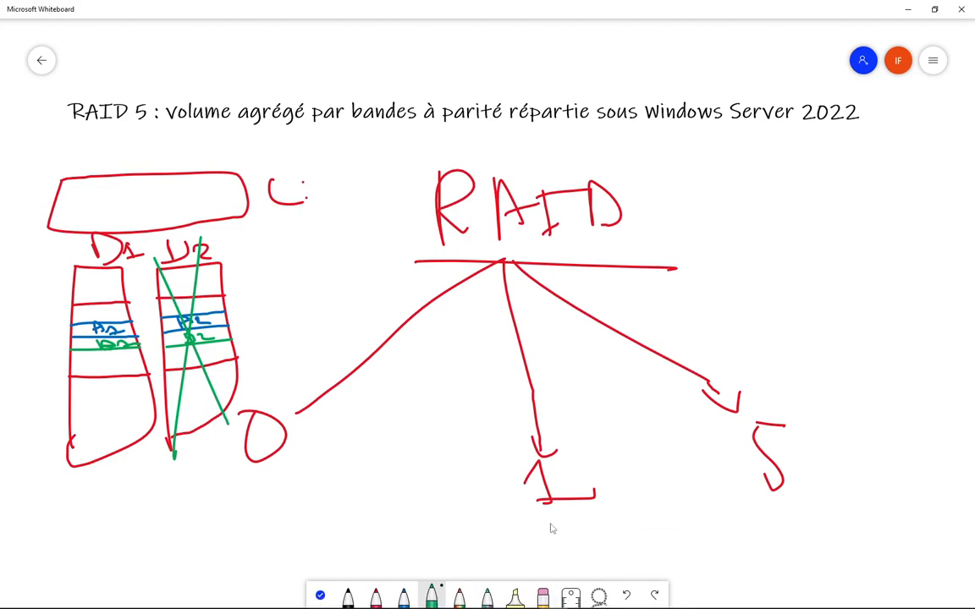
- Zoom out and draw two green disks below the diagram
scroll(540, 398, "down", 2)
scroll(540, 398, "down", 2)
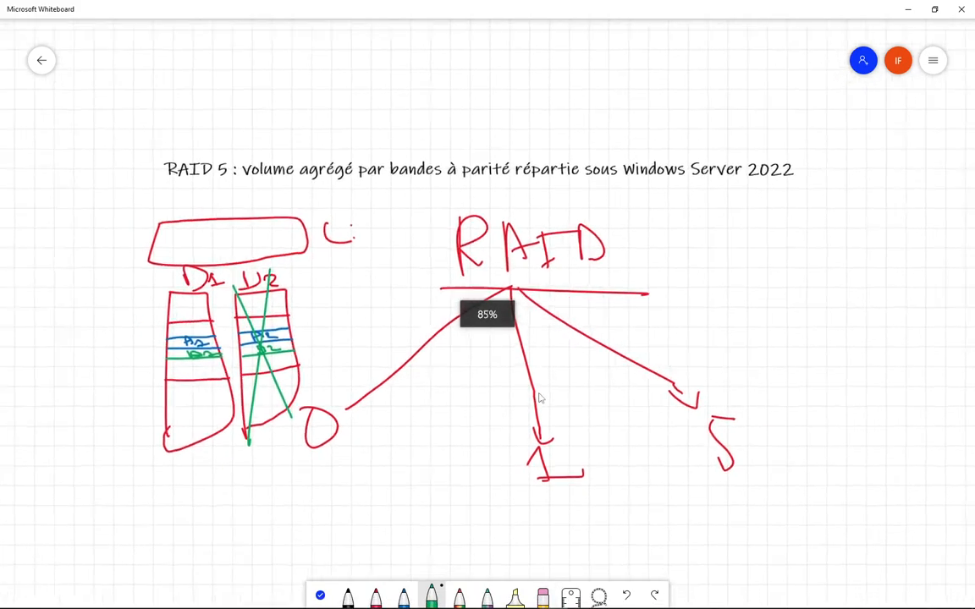
mouse_move(415, 481)
left_mouse_down()
mouse_move(416, 557)
mouse_move(484, 561)
mouse_move(479, 468)
mouse_move(418, 502)
left_mouse_up()
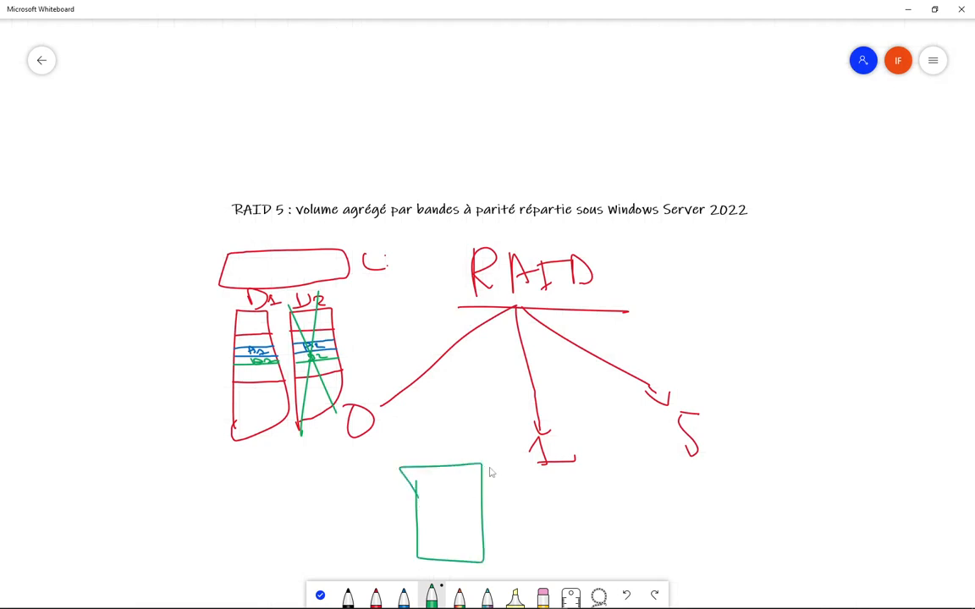
left_click_drag(493, 465, 506, 556)
mouse_move(493, 464)
left_mouse_down()
mouse_move(529, 484)
mouse_move(508, 559)
left_mouse_up()
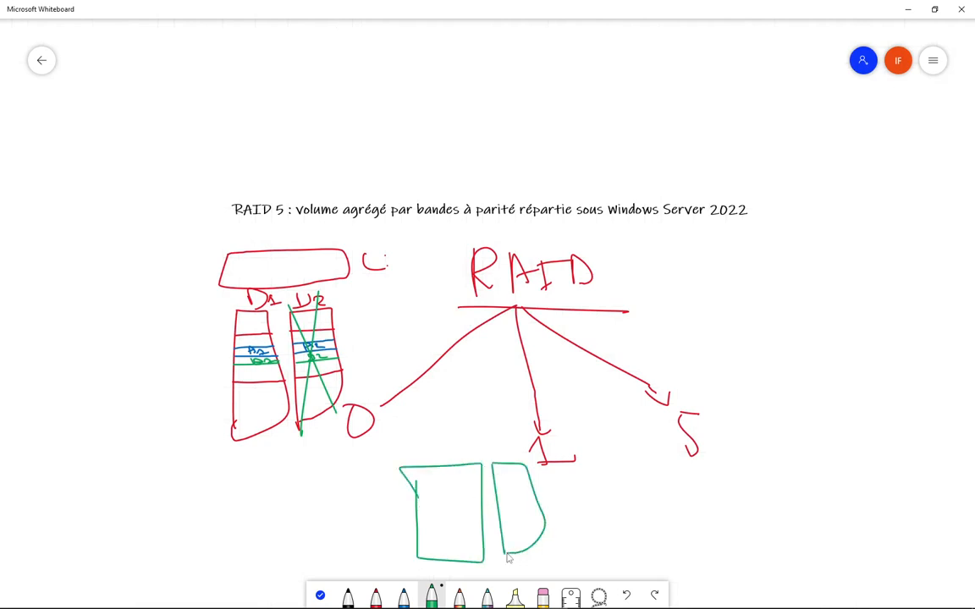
- In black, stripe the green disks and add a box above them with arrows into both disks
left_click(348, 595)
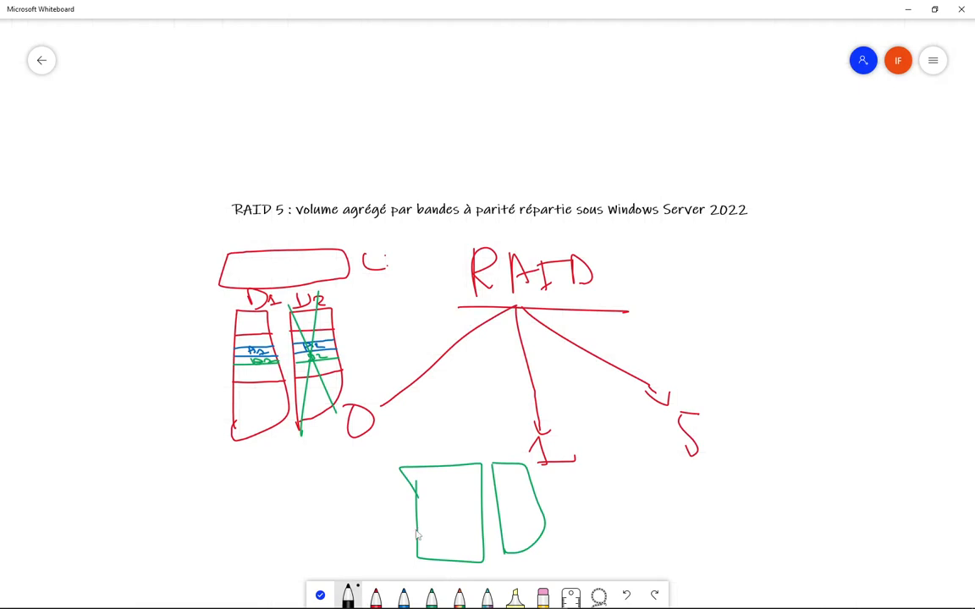
left_click_drag(414, 531, 487, 529)
mouse_move(415, 500)
left_mouse_down()
mouse_move(487, 496)
mouse_move(512, 524)
mouse_move(542, 518)
left_mouse_up()
left_click_drag(492, 496, 535, 495)
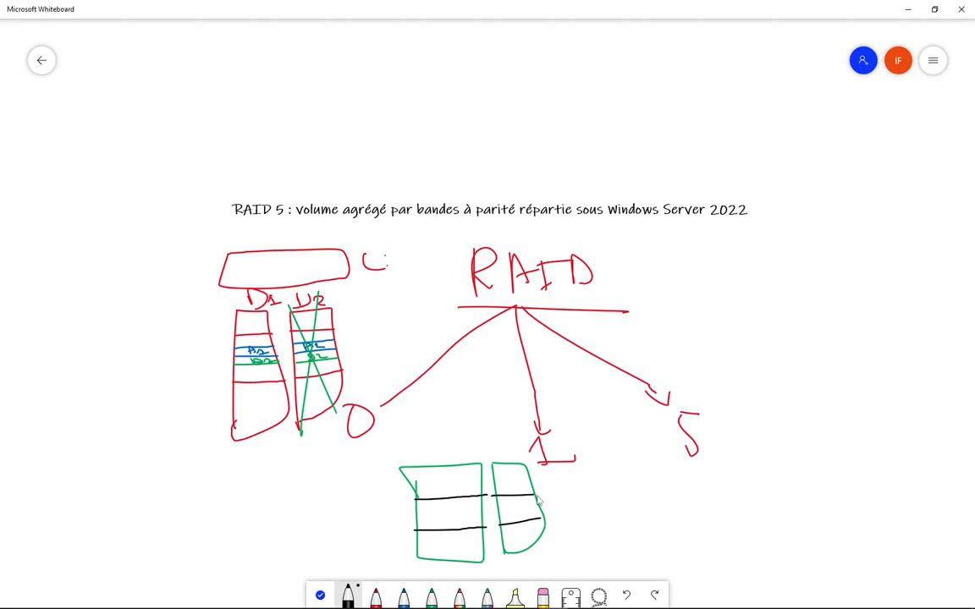
mouse_move(433, 420)
left_mouse_down()
mouse_move(433, 441)
mouse_move(504, 450)
mouse_move(458, 414)
mouse_move(433, 415)
mouse_move(451, 404)
mouse_move(442, 516)
mouse_move(453, 510)
left_mouse_up()
left_click(468, 382)
left_click_drag(458, 398, 522, 508)
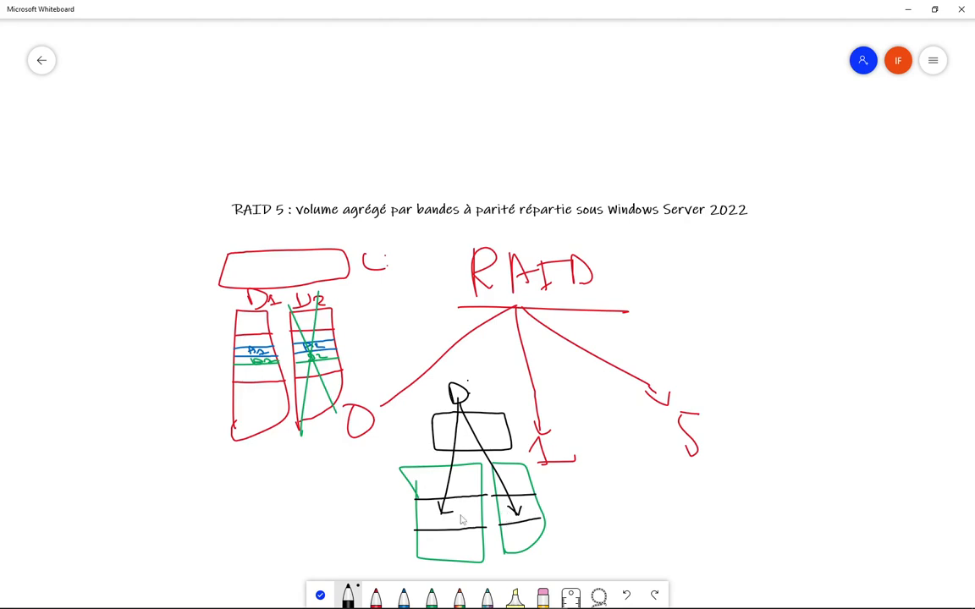
- Label the blocks in both green disks, including VHD, and write the 100G size
left_click_drag(457, 522, 464, 517)
mouse_move(529, 502)
left_mouse_down()
mouse_move(528, 516)
mouse_move(539, 512)
left_mouse_up()
left_click_drag(543, 500, 542, 513)
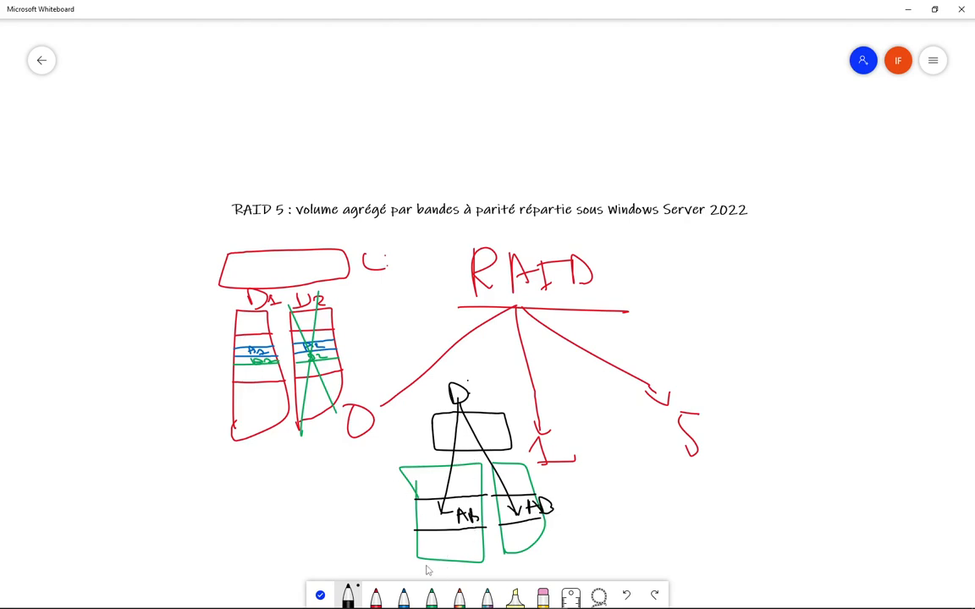
mouse_move(377, 541)
left_mouse_down()
mouse_move(378, 559)
mouse_move(391, 547)
mouse_move(438, 554)
left_mouse_up()
left_click_drag(544, 559, 596, 550)
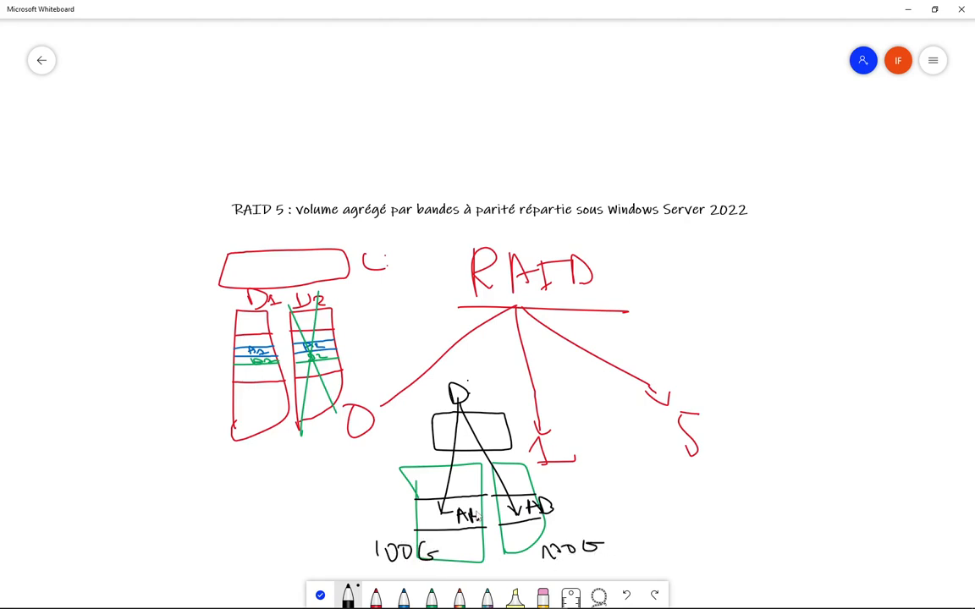
- Strike through the right green disk and erase a misdrawn shape left of 100G
left_click_drag(521, 447, 502, 548)
left_click_drag(488, 474, 565, 547)
left_click_drag(428, 521, 441, 513)
mouse_move(370, 478)
left_mouse_down()
mouse_move(362, 514)
mouse_move(298, 523)
mouse_move(386, 469)
left_mouse_up()
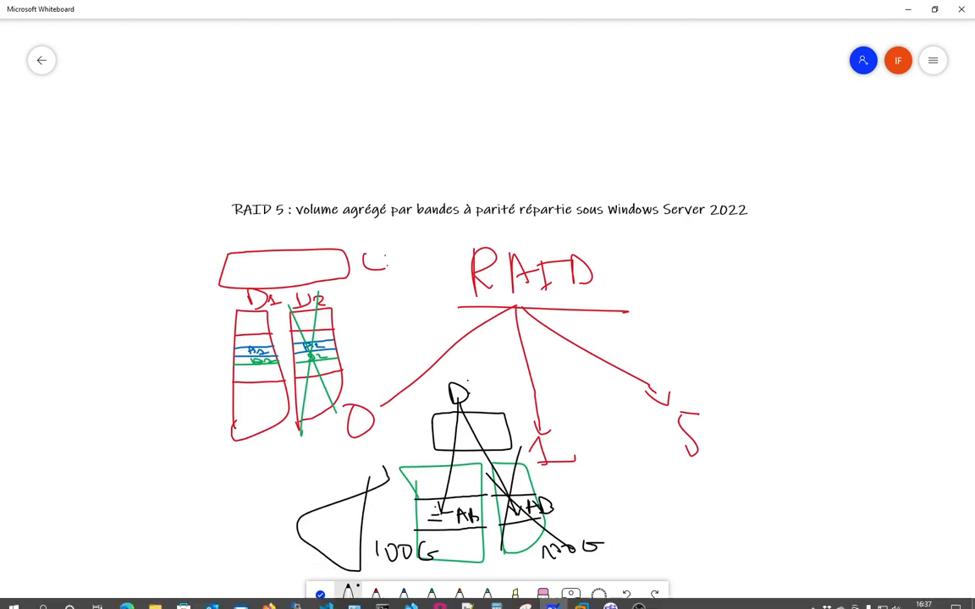
mouse_move(348, 496)
left_mouse_down()
mouse_move(375, 523)
mouse_move(359, 567)
mouse_move(288, 519)
mouse_move(332, 515)
mouse_move(377, 474)
mouse_move(387, 486)
left_mouse_up()
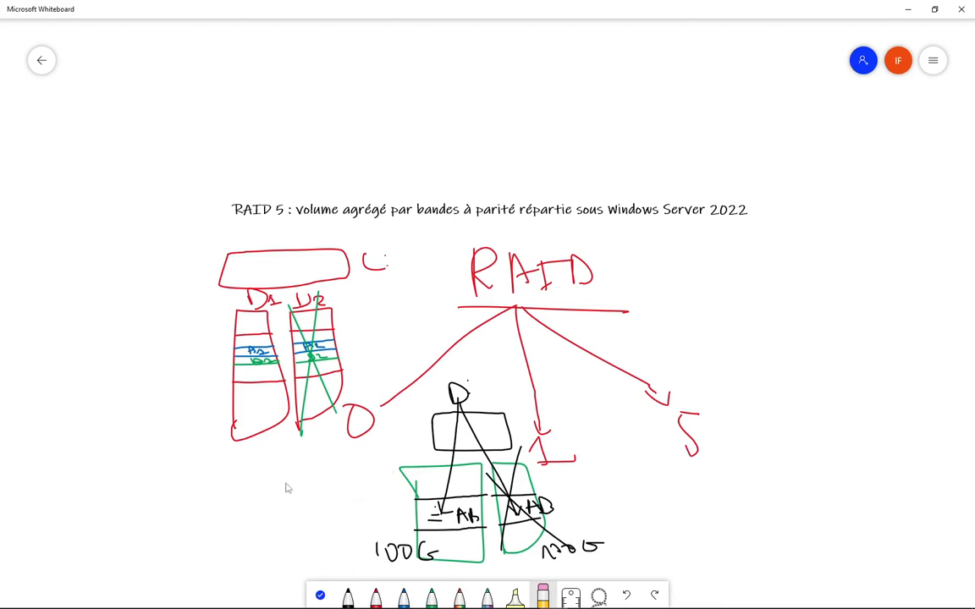
- Draw a divided black replacement disk linked by an arrow from the left green disk
left_click(347, 600)
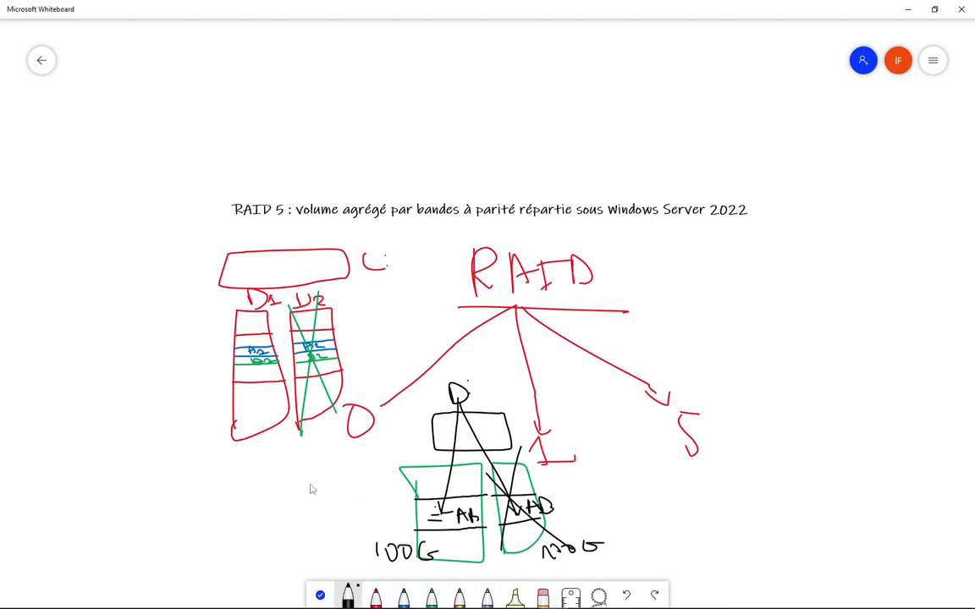
mouse_move(312, 476)
left_mouse_down()
mouse_move(318, 541)
mouse_move(362, 494)
mouse_move(330, 462)
mouse_move(312, 485)
mouse_move(361, 492)
left_mouse_up()
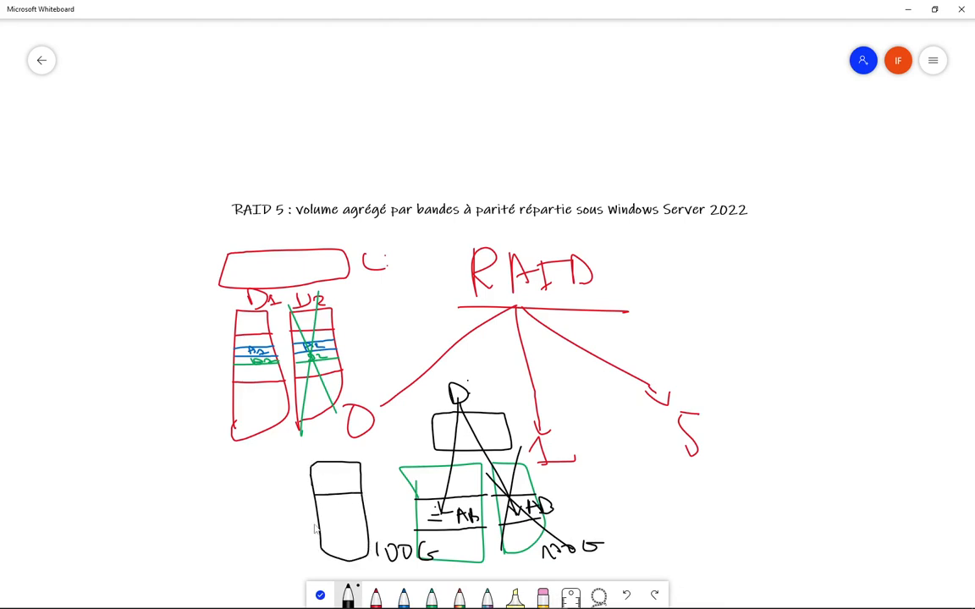
left_click_drag(320, 526, 372, 524)
mouse_move(430, 498)
left_mouse_down()
mouse_move(380, 472)
mouse_move(327, 512)
mouse_move(336, 508)
left_mouse_up()
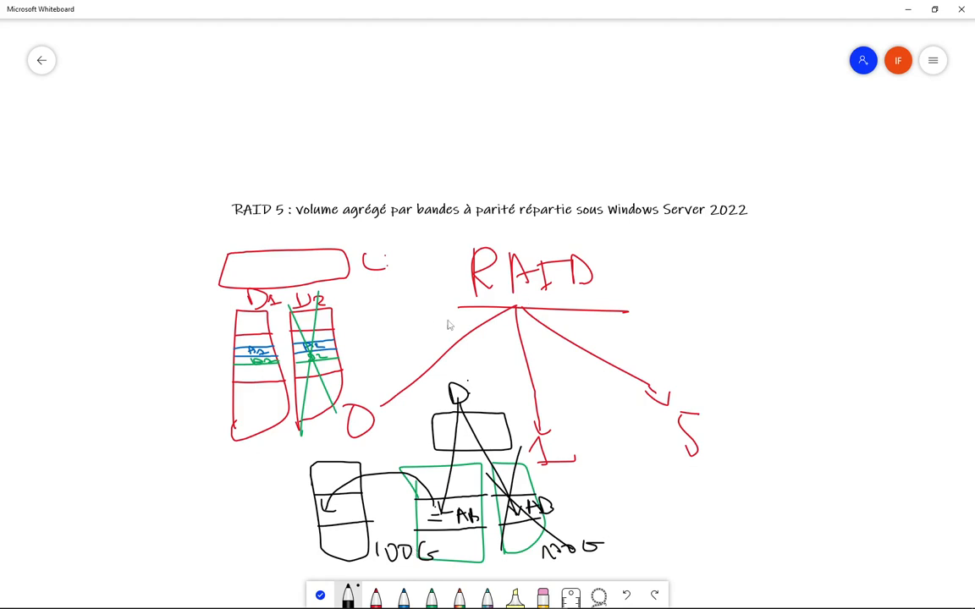
left_click_drag(601, 339, 507, 297)
left_click(321, 596)
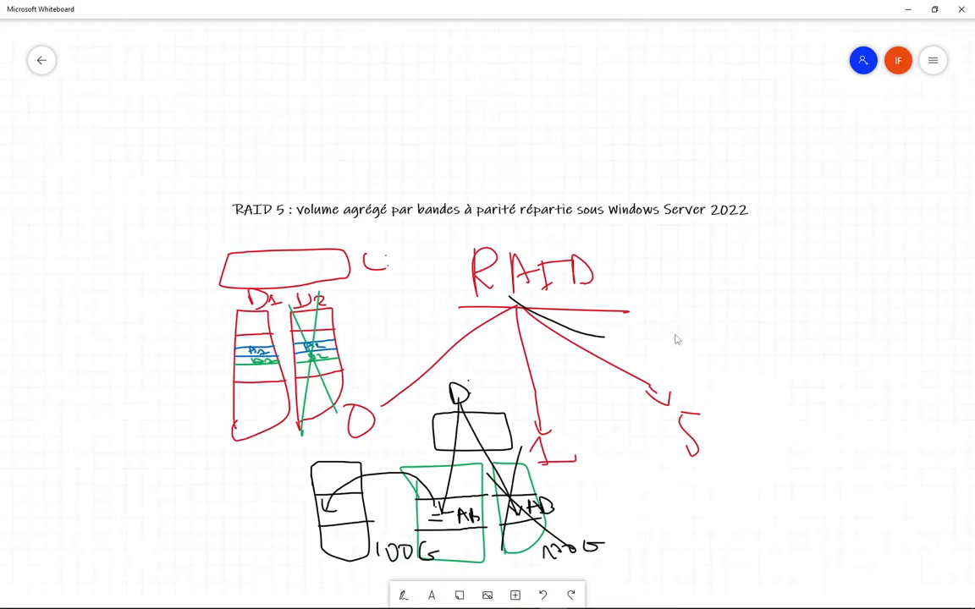
- Pan the RAID diagram to the top-left and draw three stacked black disk boxes on the right
left_click_drag(675, 340, 464, 191)
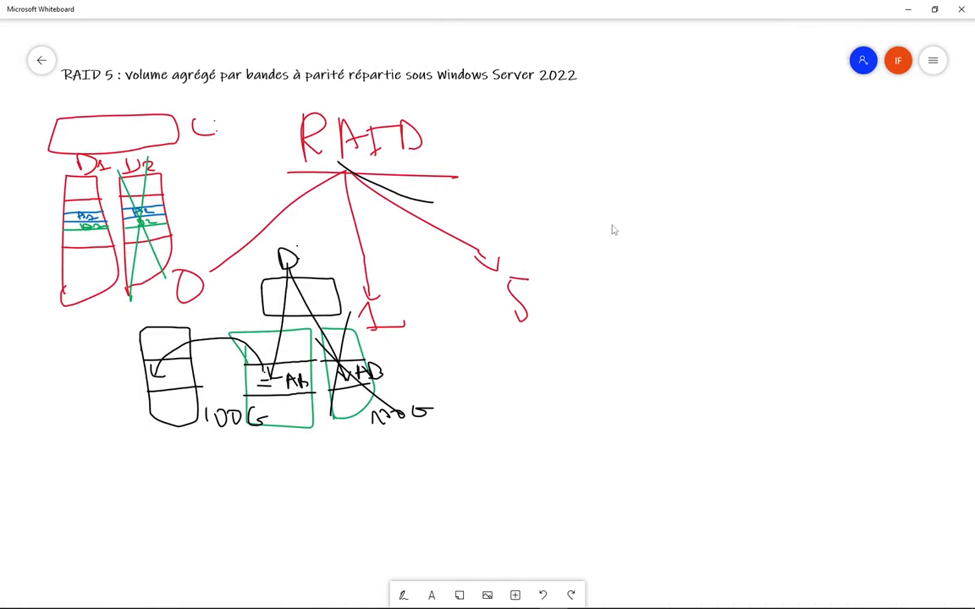
mouse_move(638, 223)
left_mouse_down()
mouse_move(633, 262)
mouse_move(587, 285)
mouse_move(606, 190)
left_mouse_up()
mouse_move(460, 608)
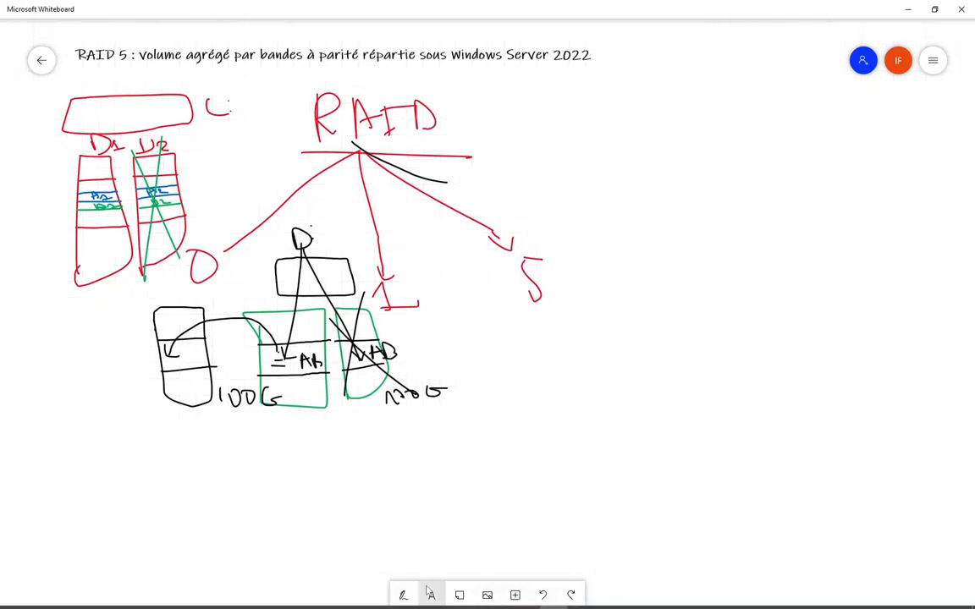
left_click(404, 595)
mouse_move(628, 152)
left_mouse_down()
mouse_move(877, 204)
mouse_move(899, 196)
mouse_move(888, 146)
mouse_move(725, 160)
mouse_move(628, 154)
left_mouse_up()
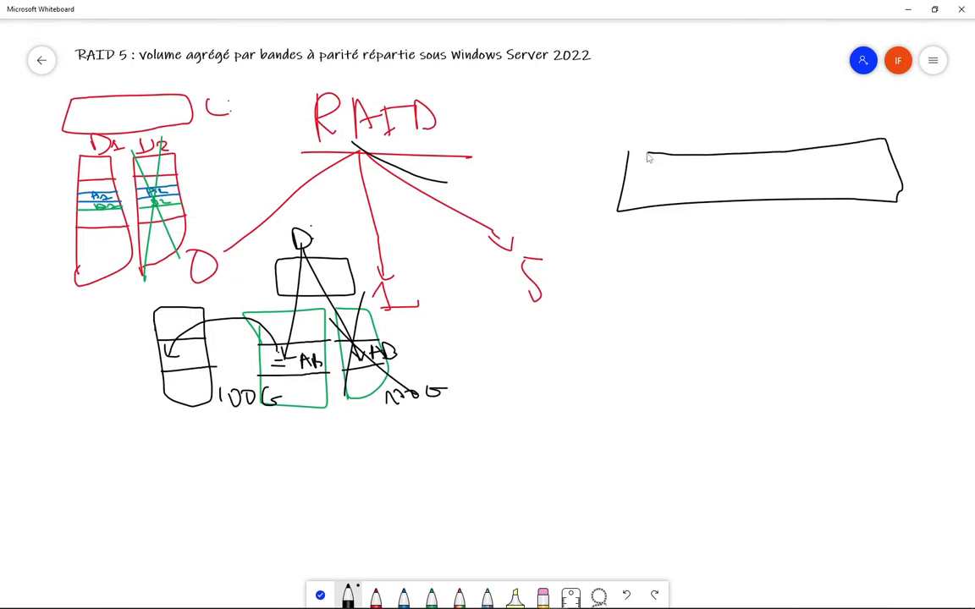
mouse_move(621, 243)
left_mouse_down()
mouse_move(774, 312)
mouse_move(912, 274)
mouse_move(720, 244)
mouse_move(630, 245)
left_mouse_up()
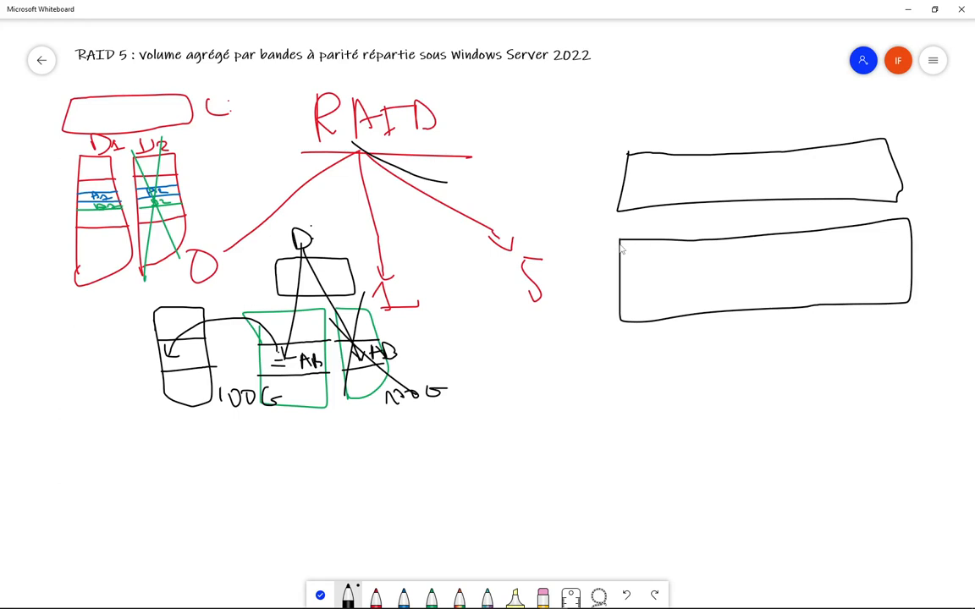
mouse_move(623, 349)
left_mouse_down()
mouse_move(788, 398)
mouse_move(926, 347)
mouse_move(724, 339)
mouse_move(623, 350)
left_mouse_up()
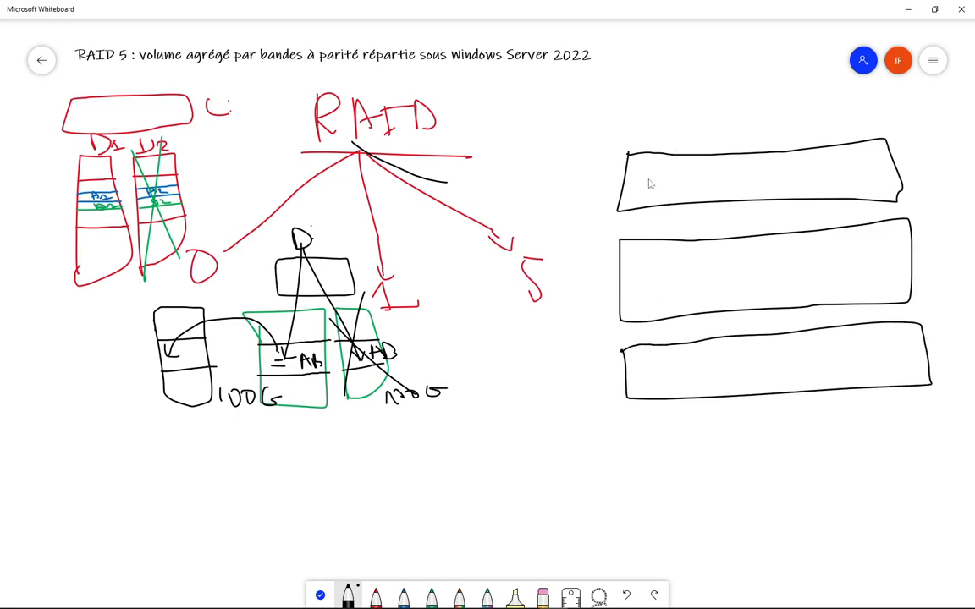
- Draw a 100G partition inside each disk and start a tall volume shape beside them
mouse_move(643, 162)
left_mouse_down()
mouse_move(647, 188)
mouse_move(721, 186)
mouse_move(681, 168)
mouse_move(647, 171)
mouse_move(700, 182)
mouse_move(713, 171)
left_mouse_up()
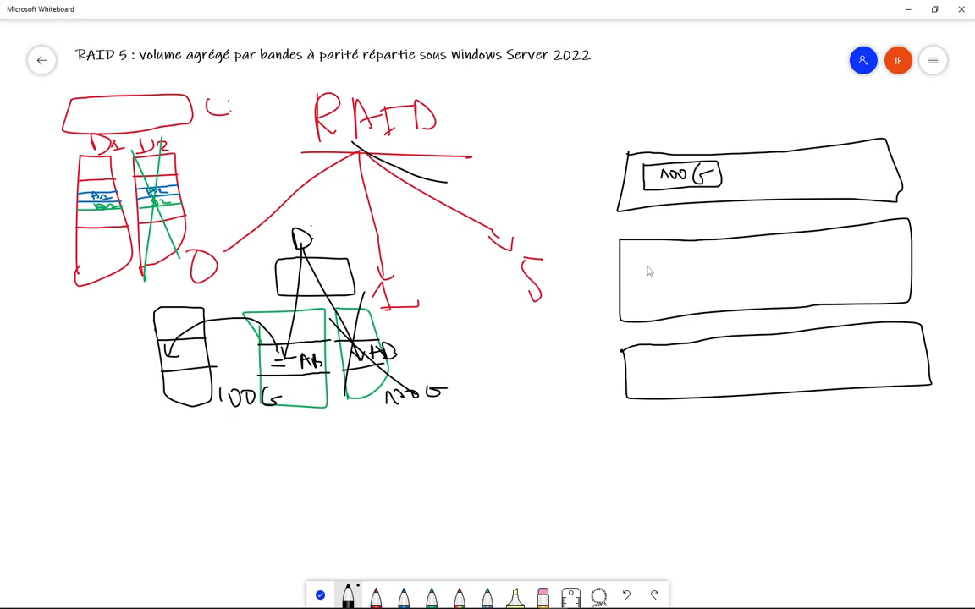
mouse_move(646, 271)
left_mouse_down()
mouse_move(648, 288)
mouse_move(716, 285)
mouse_move(735, 260)
mouse_move(671, 267)
mouse_move(676, 284)
mouse_move(686, 270)
mouse_move(708, 280)
mouse_move(701, 266)
mouse_move(723, 272)
left_mouse_up()
mouse_move(643, 360)
left_mouse_down()
mouse_move(675, 386)
mouse_move(739, 349)
left_mouse_up()
left_click_drag(666, 379, 755, 371)
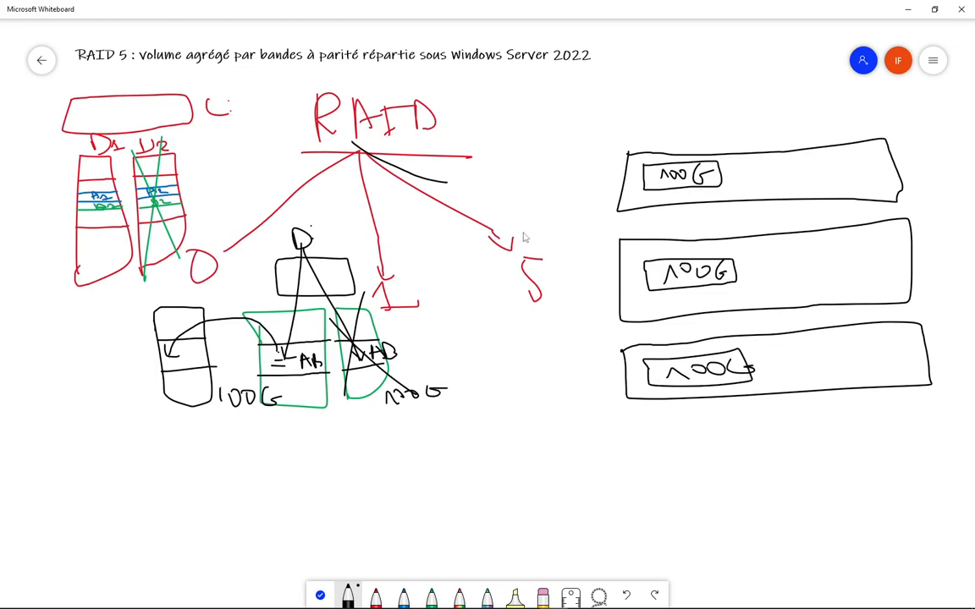
mouse_move(539, 153)
left_mouse_down()
mouse_move(546, 405)
mouse_move(584, 414)
mouse_move(599, 243)
mouse_move(541, 150)
left_mouse_up()
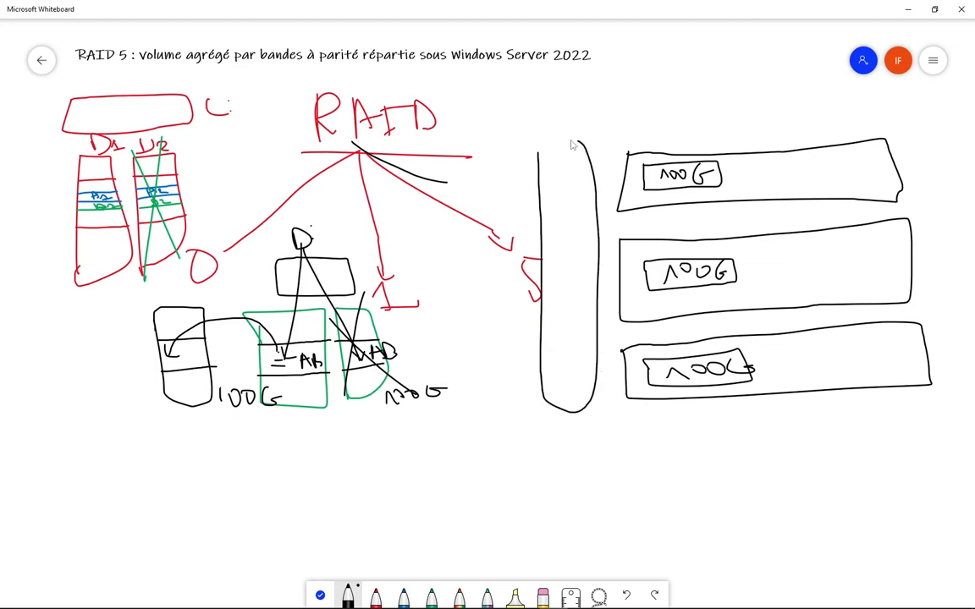
- Close the volume shape, label it E:, and write an A above the top disk
mouse_move(548, 258)
left_mouse_down()
mouse_move(566, 290)
mouse_move(557, 272)
mouse_move(565, 253)
left_mouse_up()
left_click(573, 266)
left_click(573, 276)
mouse_move(623, 104)
left_mouse_down()
mouse_move(649, 97)
mouse_move(654, 82)
left_mouse_up()
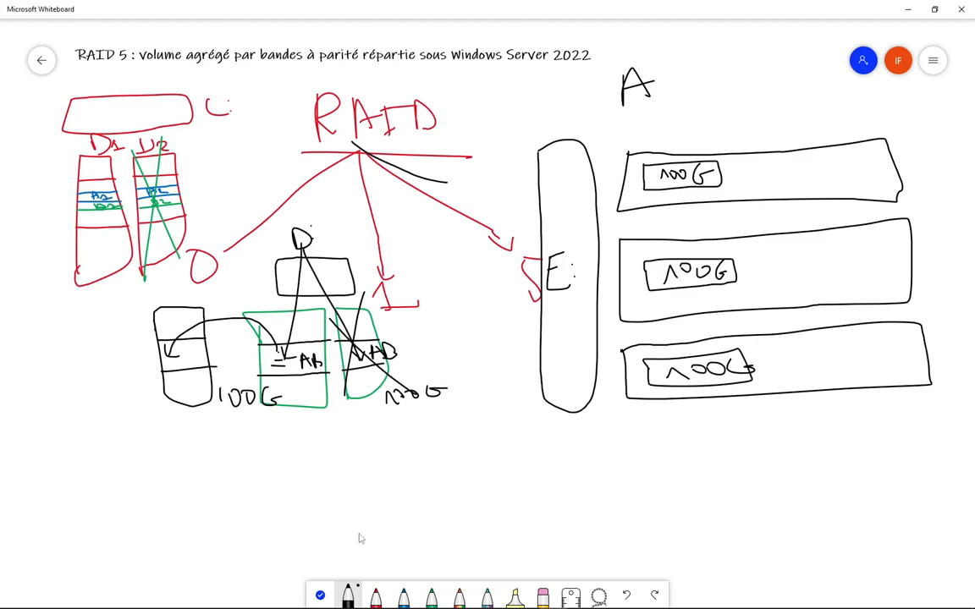
- Mark red blocks in the top and middle disks and a blue parity block in the bottom one, then cross out the middle disk
left_click(376, 595)
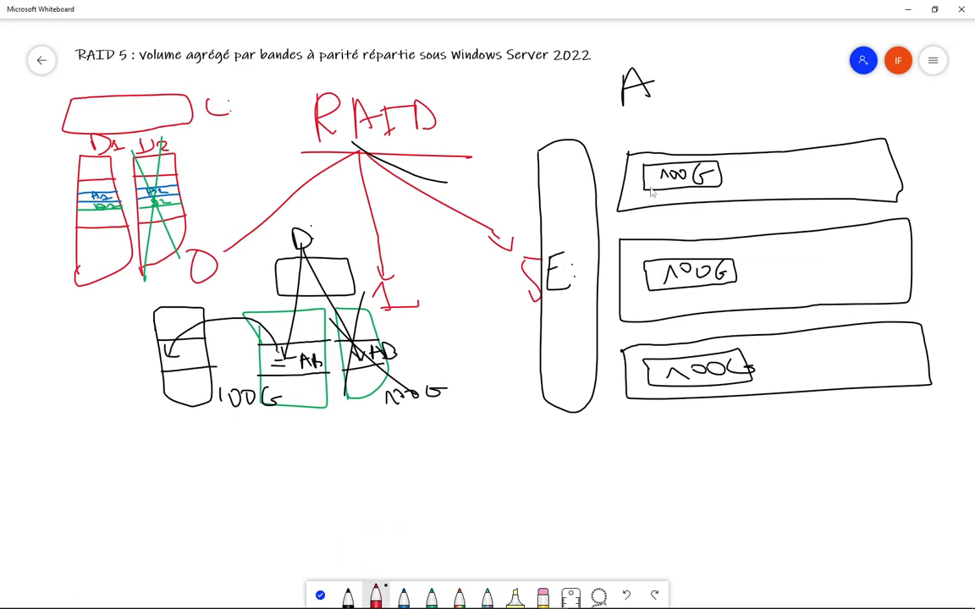
left_click_drag(648, 176, 656, 180)
left_click_drag(647, 275, 653, 275)
left_click(403, 595)
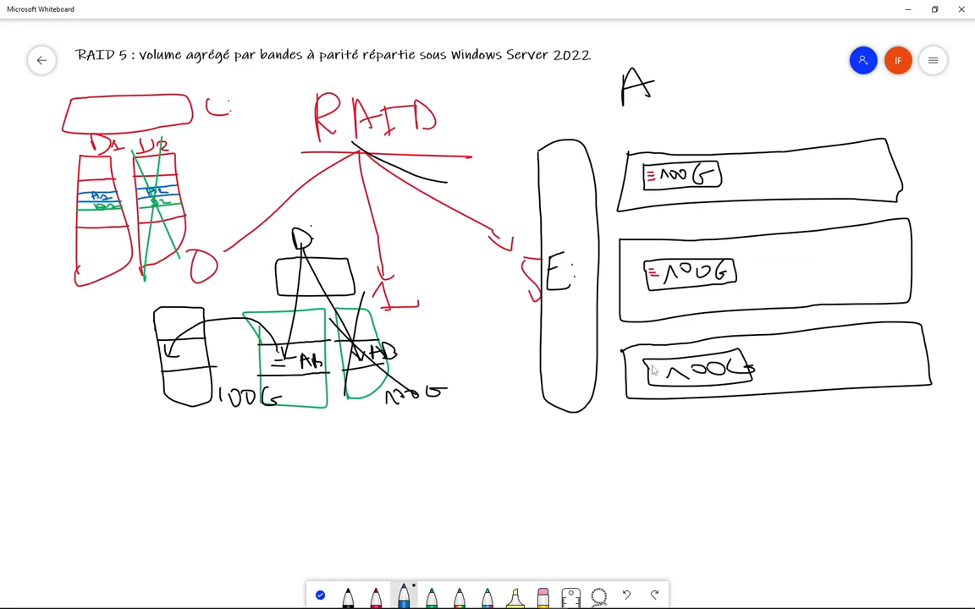
left_click_drag(651, 366, 660, 373)
left_click_drag(665, 244, 643, 301)
left_click_drag(624, 254, 709, 293)
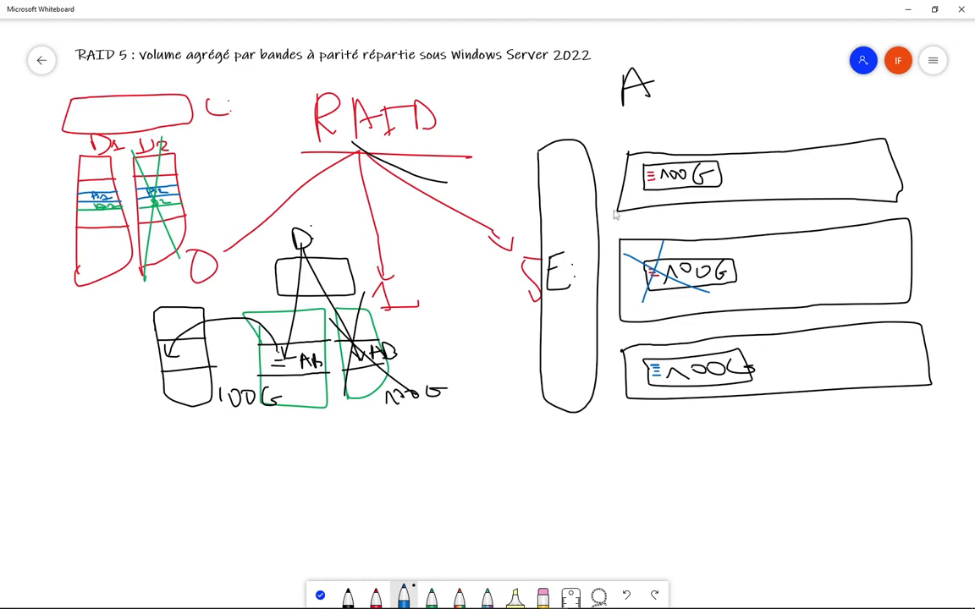
mouse_move(628, 468)
left_mouse_down()
mouse_move(681, 450)
mouse_move(675, 462)
mouse_move(709, 438)
mouse_move(694, 454)
mouse_move(744, 441)
mouse_move(735, 450)
left_mouse_up()
- Extend the equation to A + B + C =, add C =, then erase both lines
mouse_move(783, 428)
left_mouse_down()
mouse_move(780, 441)
mouse_move(836, 433)
left_mouse_up()
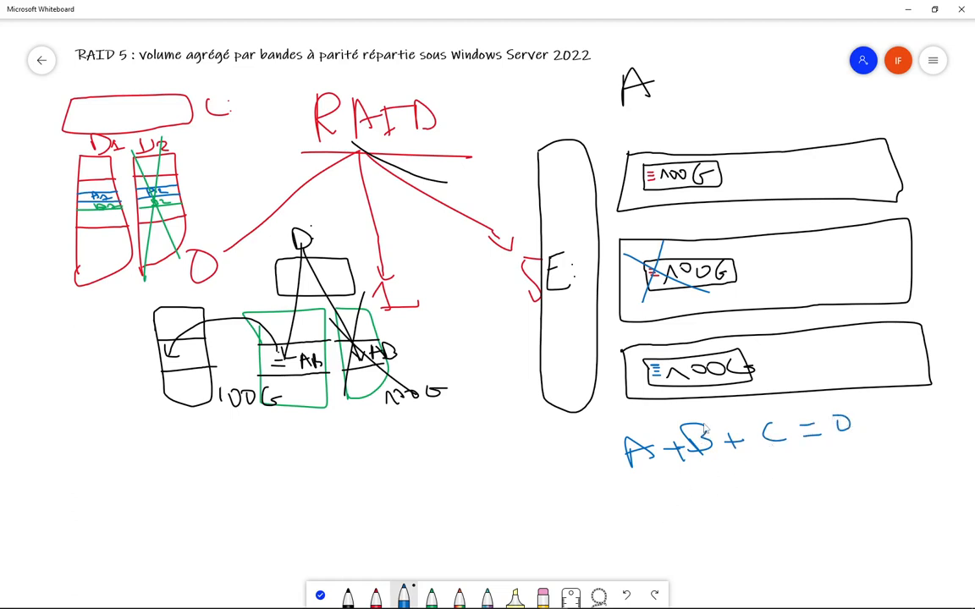
mouse_move(687, 495)
left_mouse_down()
mouse_move(689, 517)
mouse_move(754, 506)
mouse_move(755, 495)
left_mouse_up()
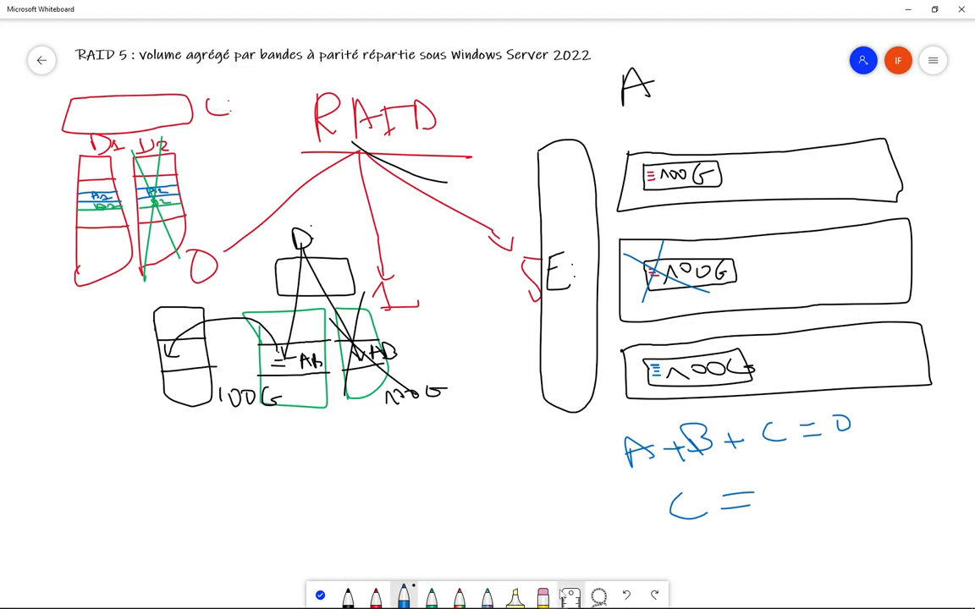
left_click(544, 598)
mouse_move(800, 492)
left_mouse_down()
mouse_move(634, 496)
mouse_move(716, 466)
mouse_move(878, 437)
mouse_move(845, 426)
left_mouse_up()
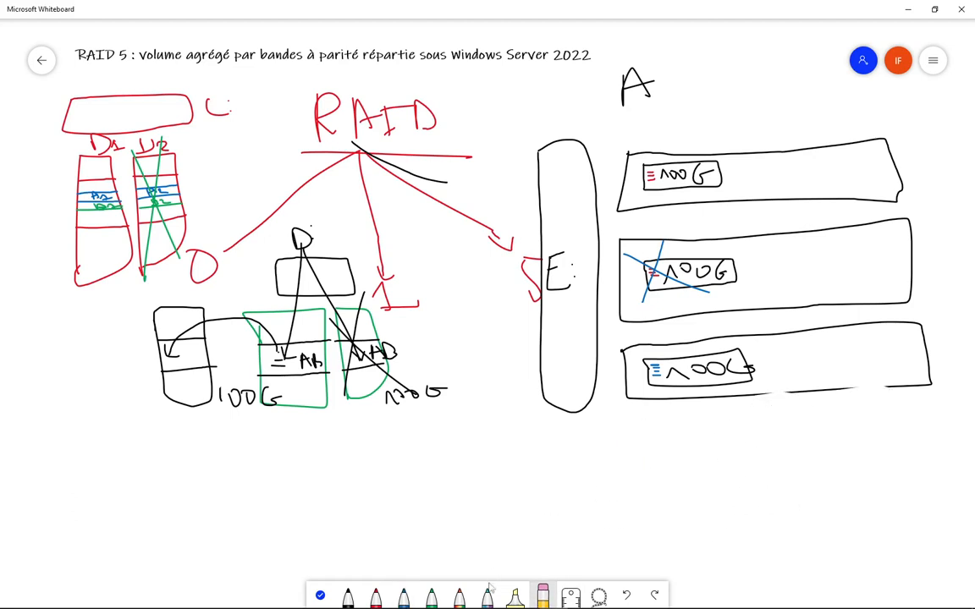
- Write the blue equation A + B = C below the disks
left_click(404, 598)
mouse_move(682, 477)
left_mouse_down()
mouse_move(687, 441)
mouse_move(718, 464)
mouse_move(724, 454)
mouse_move(775, 449)
left_mouse_up()
mouse_move(744, 445)
left_mouse_down()
mouse_move(747, 468)
mouse_move(780, 424)
mouse_move(838, 445)
mouse_move(874, 439)
left_mouse_up()
left_click_drag(916, 410, 946, 435)
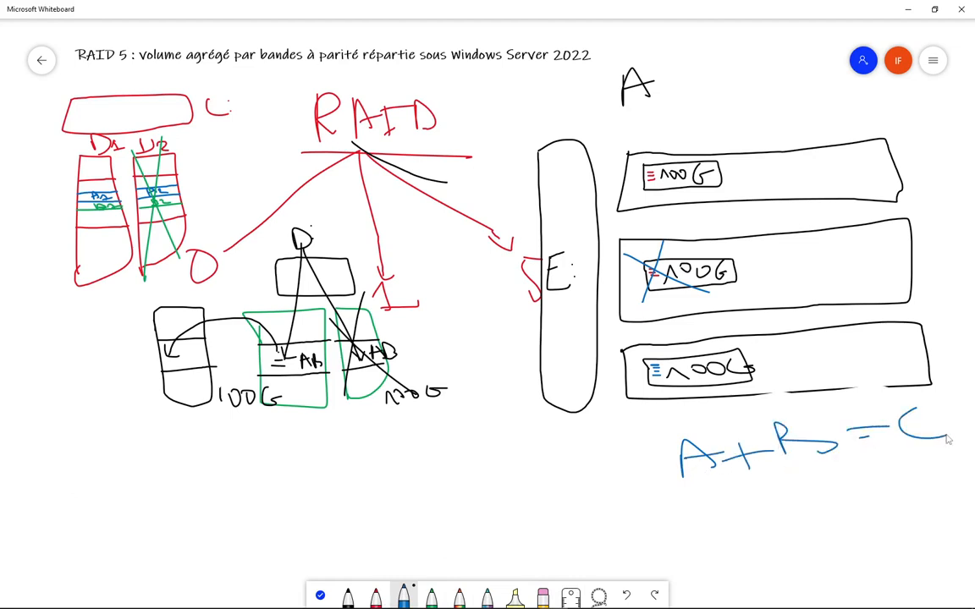
left_click_drag(815, 405, 796, 471)
- Write B = C − A on the line beneath it
mouse_move(697, 519)
left_mouse_down()
mouse_move(744, 552)
mouse_move(790, 519)
mouse_move(786, 540)
left_mouse_up()
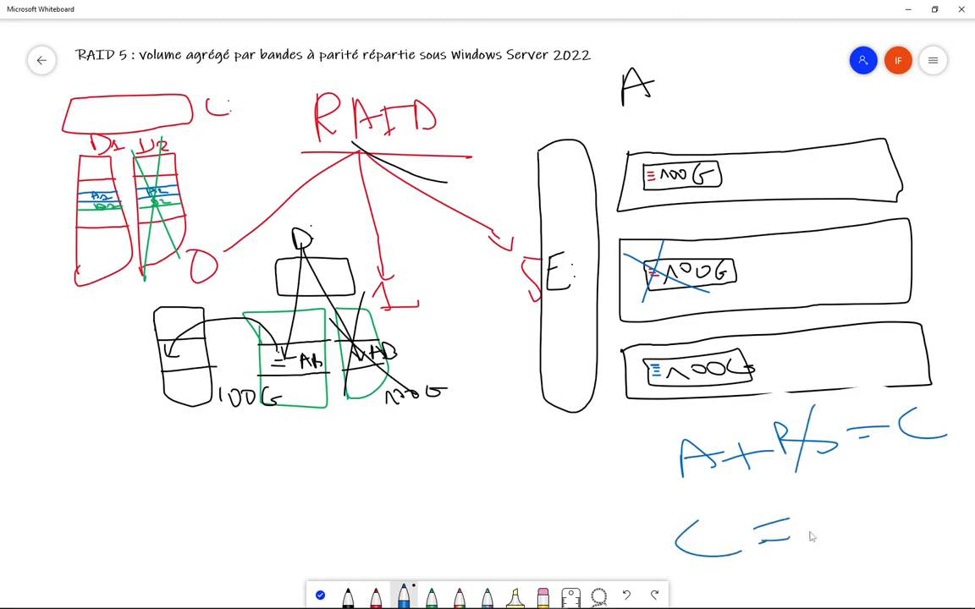
left_click_drag(666, 535, 677, 552)
left_click_drag(675, 503, 702, 572)
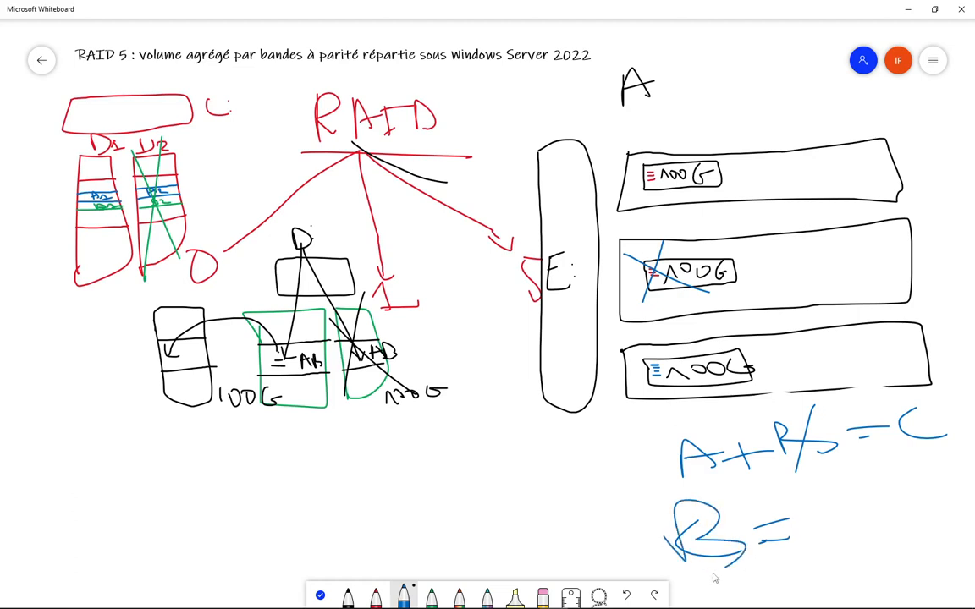
mouse_move(835, 489)
left_mouse_down()
mouse_move(877, 530)
mouse_move(961, 499)
mouse_move(955, 493)
left_mouse_up()
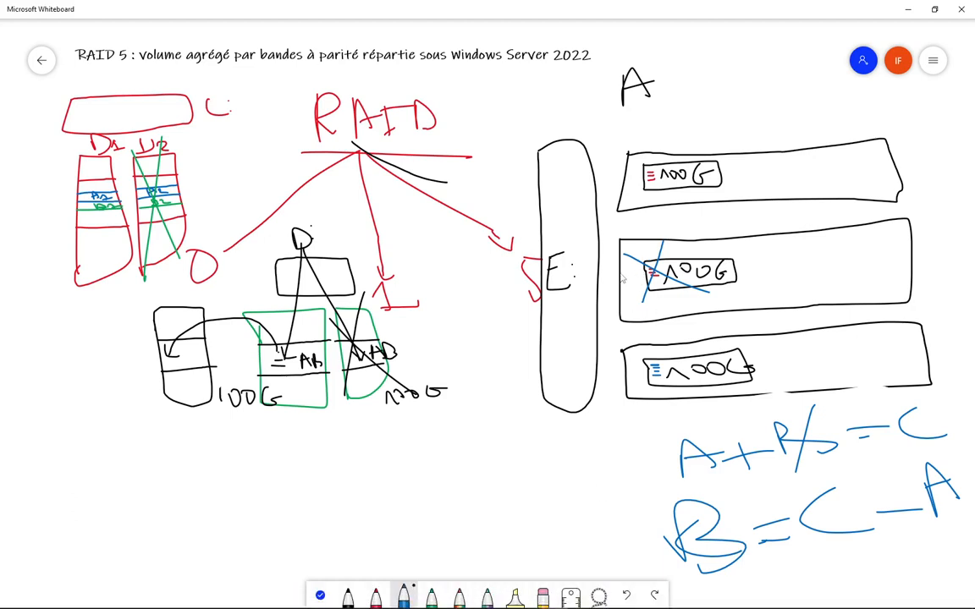
- Strike blue lines through the middle disk and A+B=C, then draw a red 100G disk on top
left_click_drag(616, 278, 919, 251)
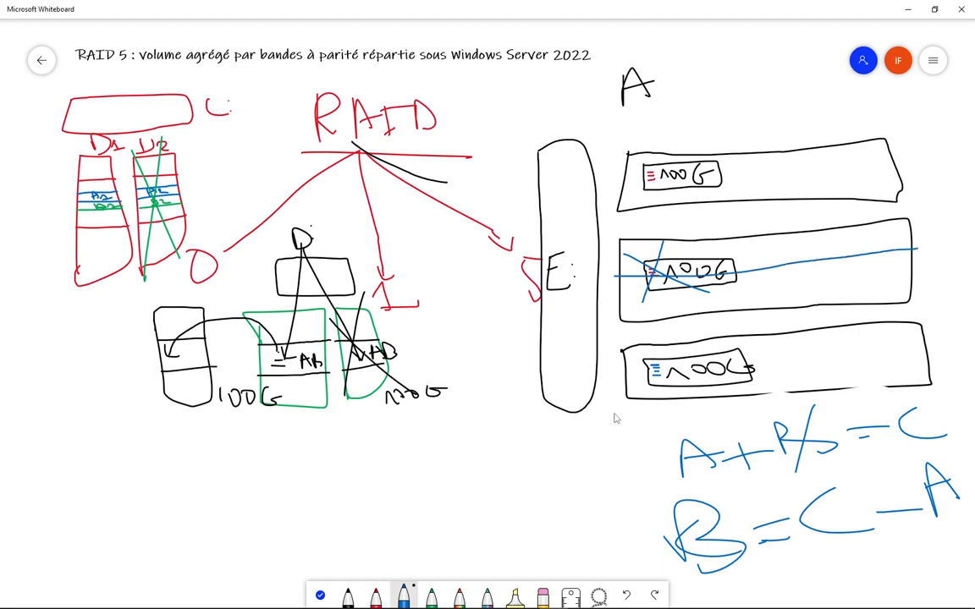
mouse_move(617, 413)
left_mouse_down()
mouse_move(653, 446)
mouse_move(937, 425)
left_mouse_up()
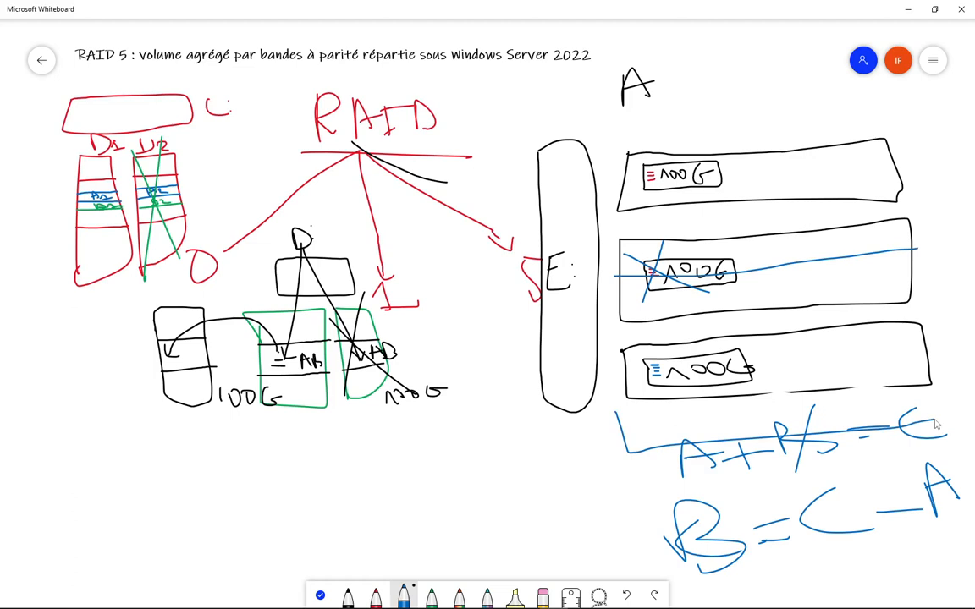
left_click(375, 595)
mouse_move(618, 117)
left_mouse_down()
mouse_move(732, 137)
mouse_move(877, 114)
mouse_move(691, 97)
mouse_move(616, 110)
left_mouse_up()
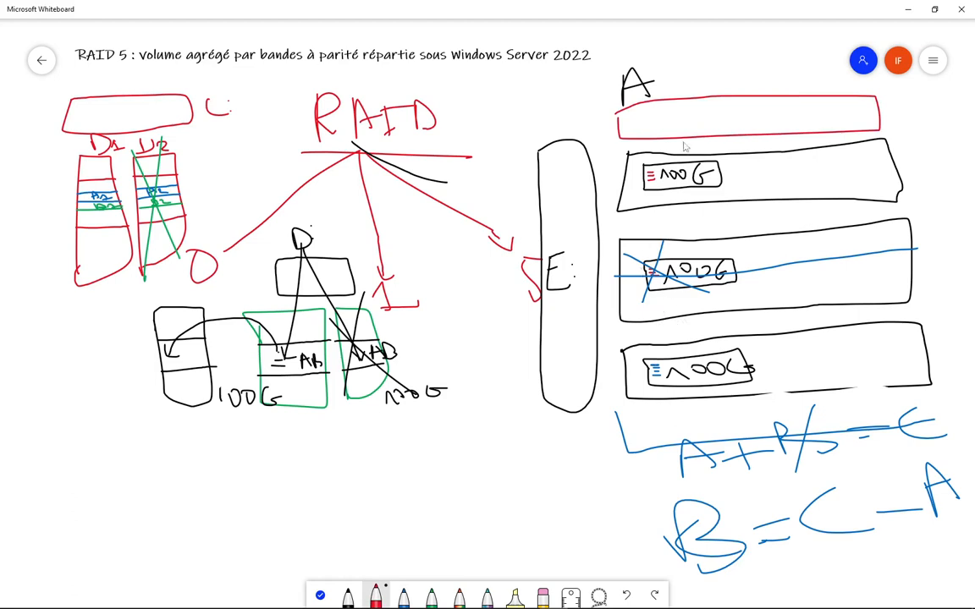
mouse_move(635, 113)
left_mouse_down()
mouse_move(675, 125)
mouse_move(724, 103)
mouse_move(635, 110)
left_mouse_up()
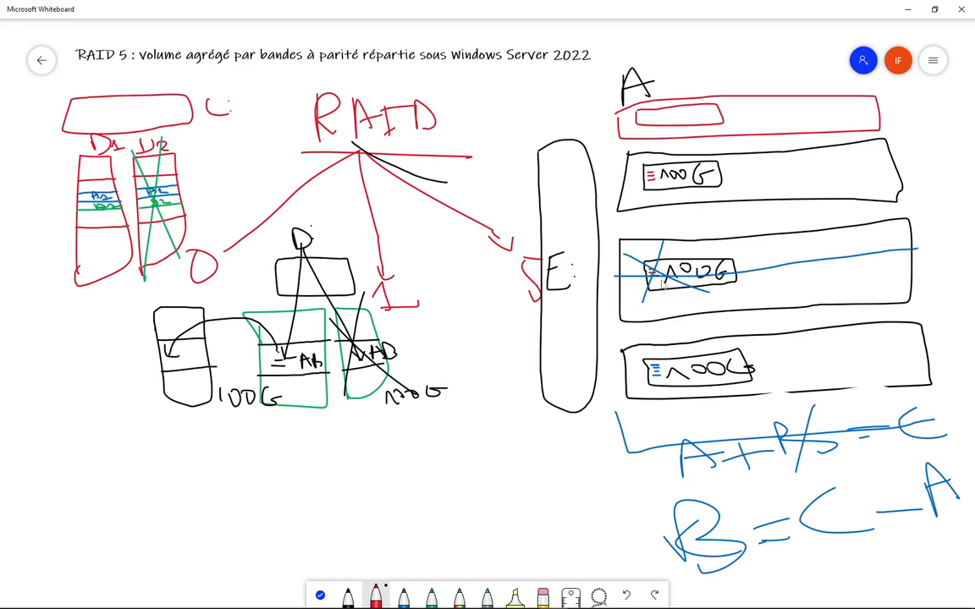
mouse_move(659, 111)
left_mouse_down()
mouse_move(714, 115)
mouse_move(718, 137)
left_mouse_up()
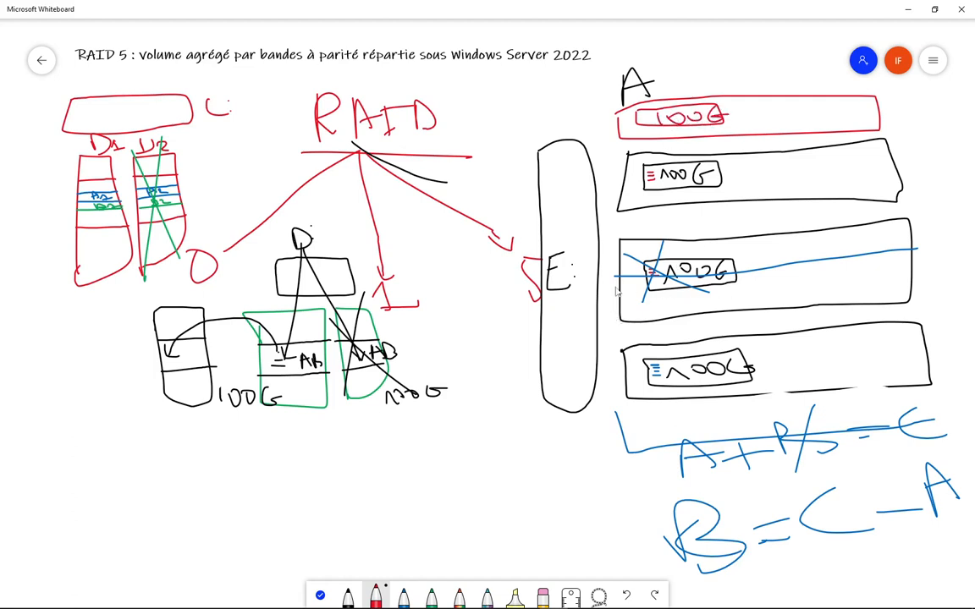
- Hatch out the failed middle disk in red and connect the new and bottom disks to E:
left_click_drag(681, 292, 950, 238)
left_click_drag(817, 294, 836, 242)
left_click_drag(728, 289, 783, 246)
left_click_drag(720, 224, 681, 292)
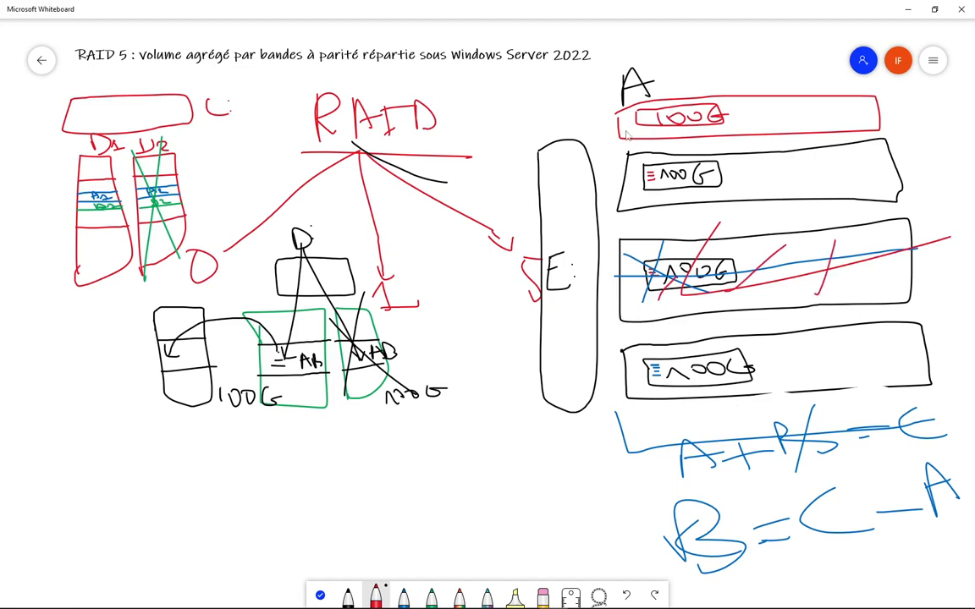
left_click_drag(620, 125, 591, 219)
left_click_drag(624, 371, 587, 315)
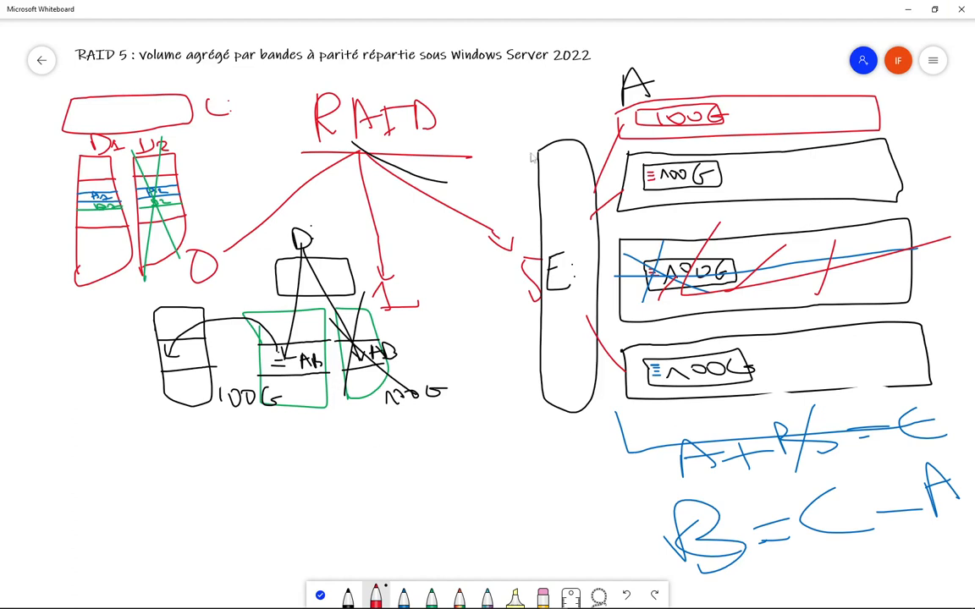
- Switch to the Windows Server 2022 VM and sign in as administrator with the account password
mouse_move(684, 606)
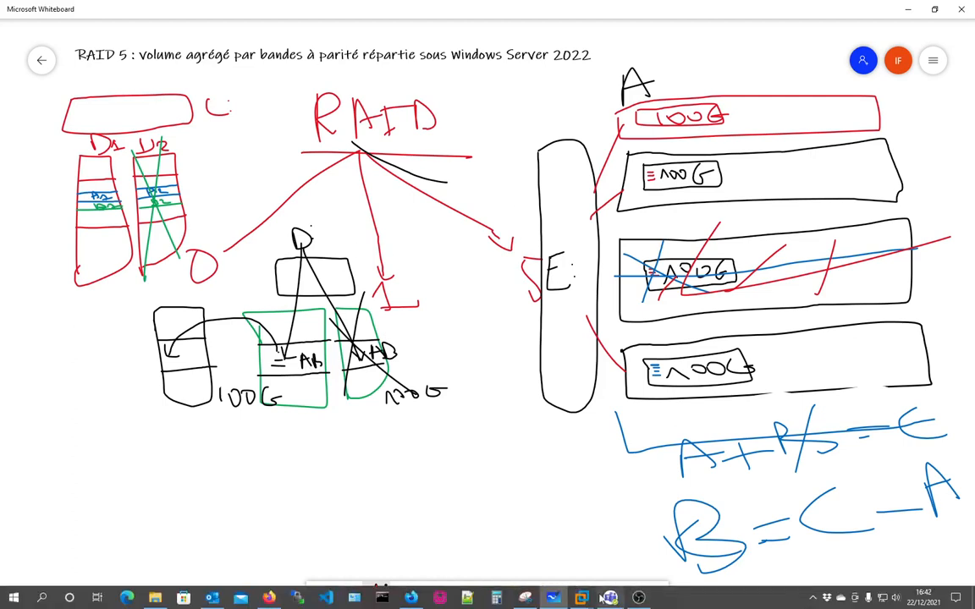
mouse_move(581, 599)
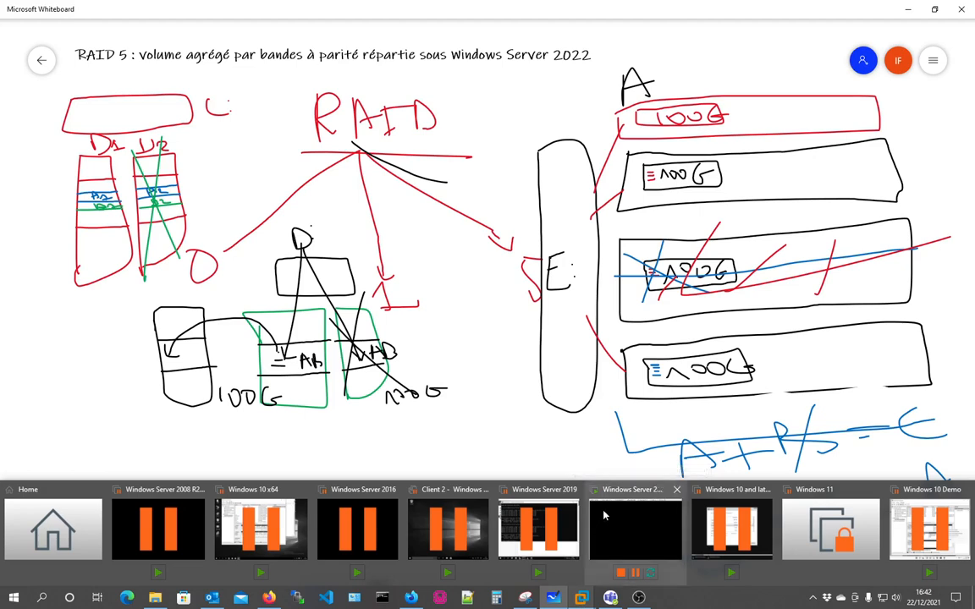
left_click(635, 529)
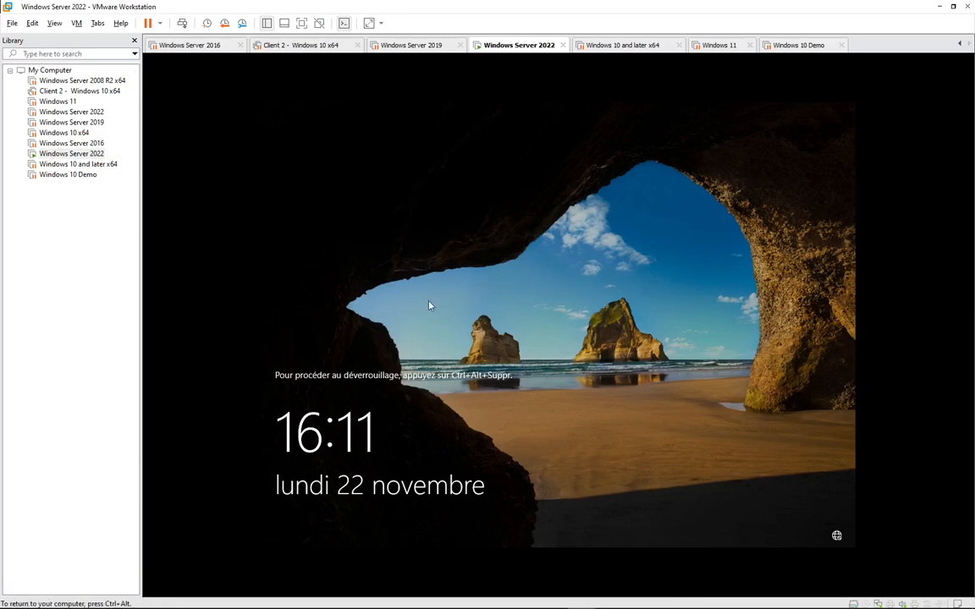
key("ctrl+alt+Insert")
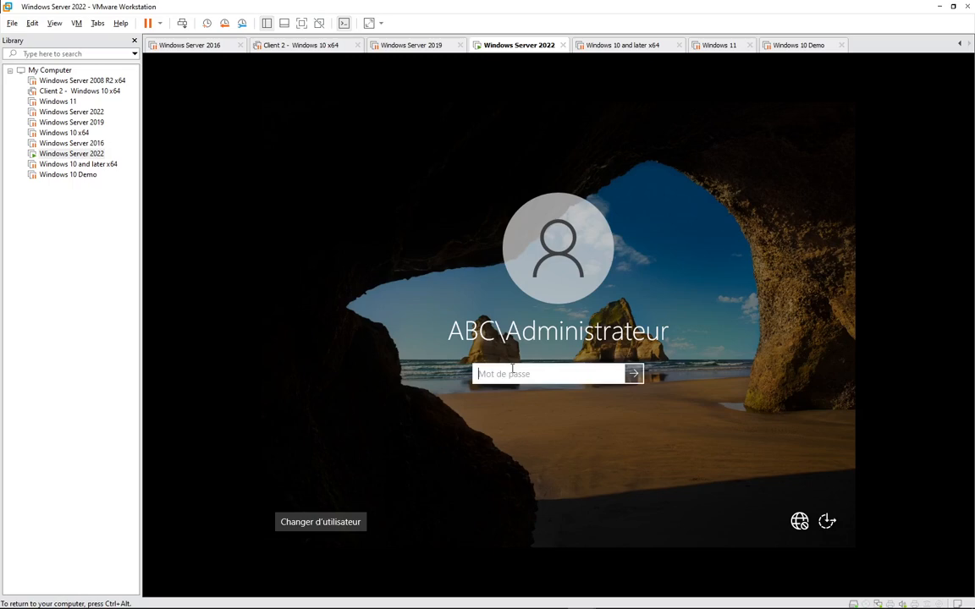
type("Pa$$w0rd")
key("Return")
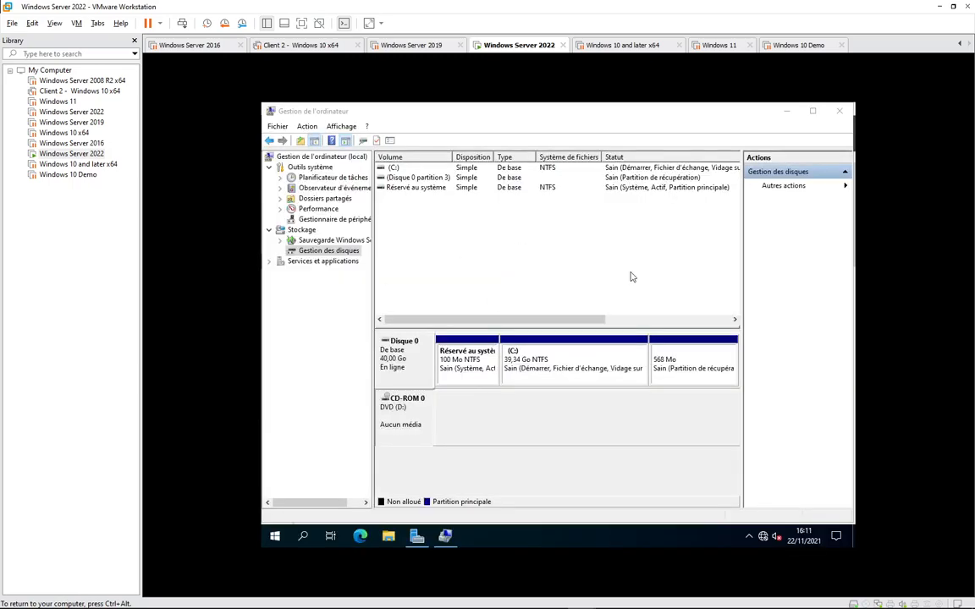
- In the VM settings, add a first new 100 GB SCSI disk stored as a single file
right_click(528, 46)
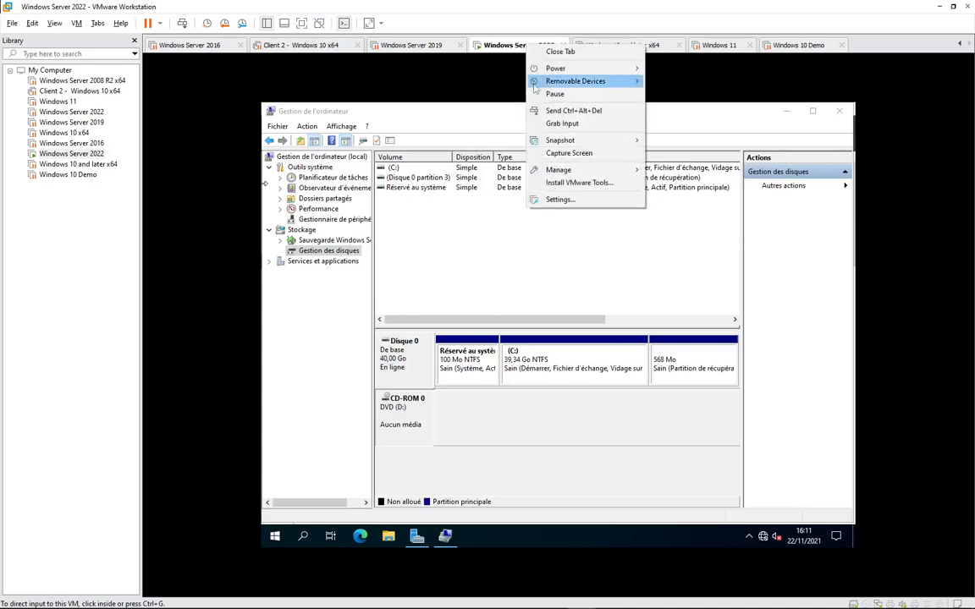
left_click(579, 183)
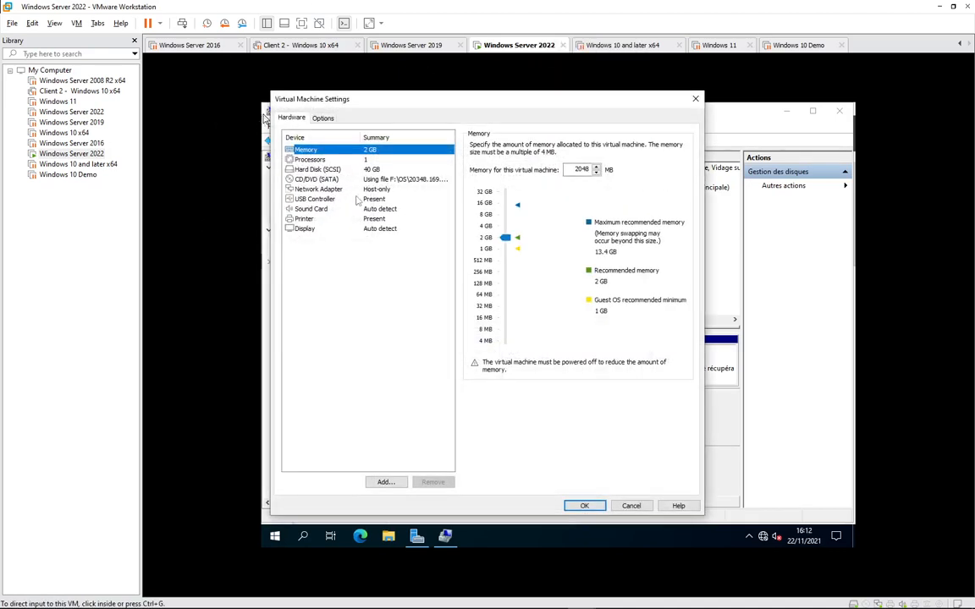
left_click(309, 169)
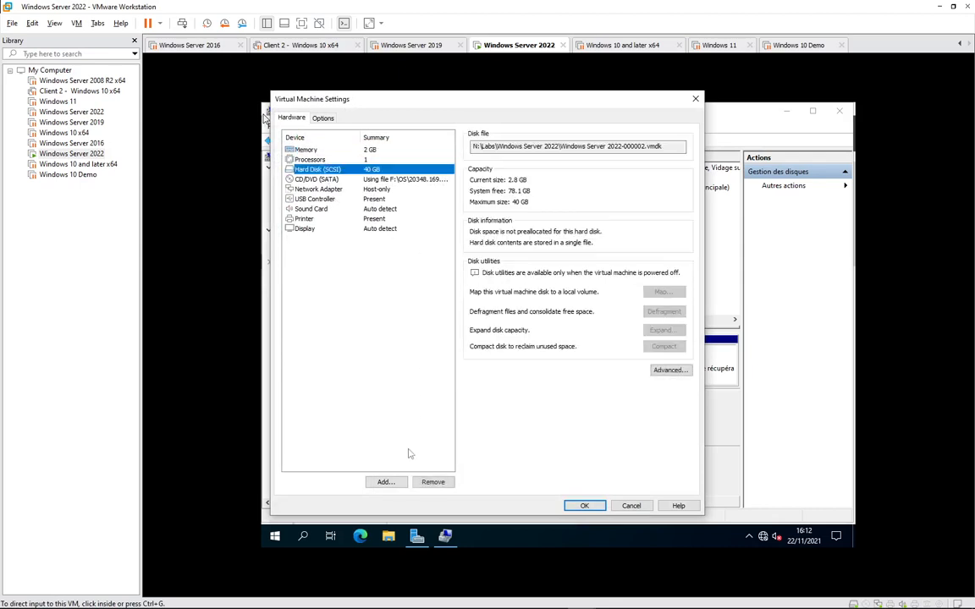
left_click(385, 481)
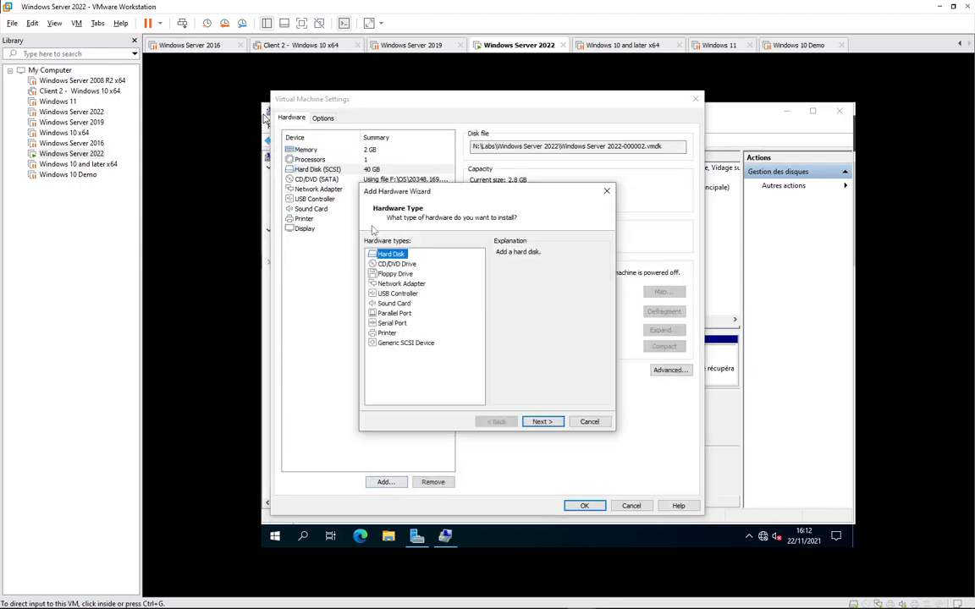
key("Return")
left_click(542, 421)
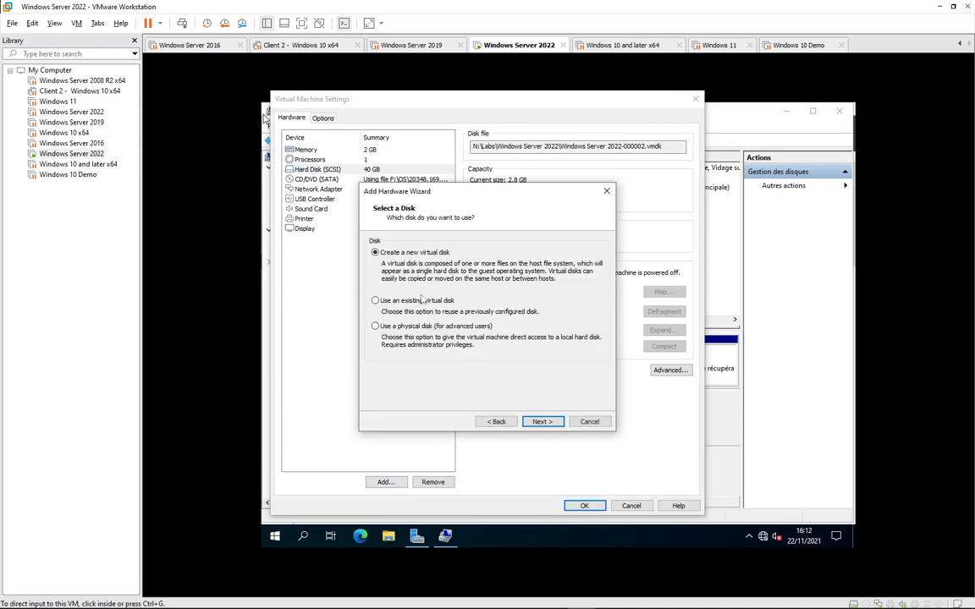
left_click(377, 301)
left_click(383, 253)
left_click(541, 422)
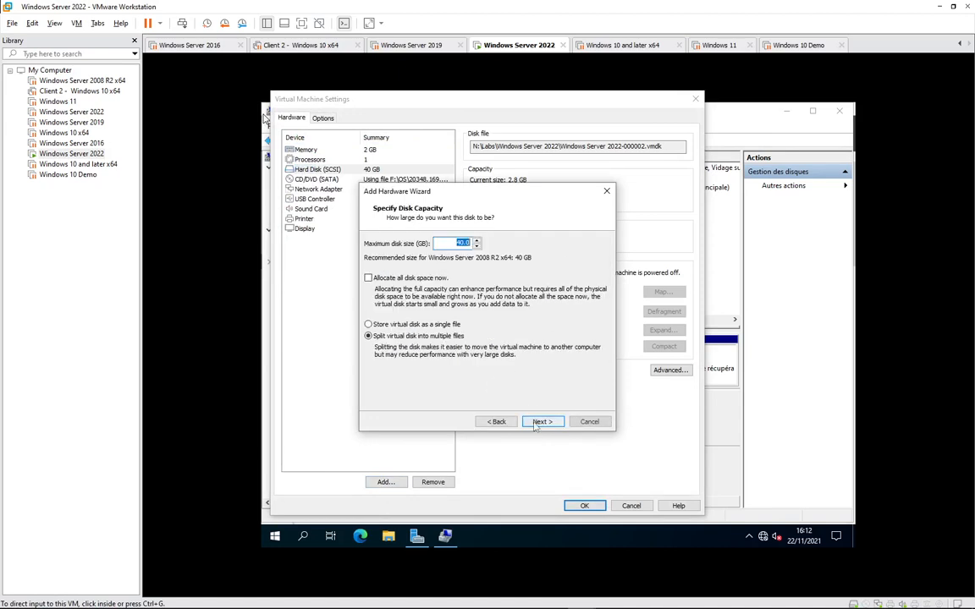
left_click(415, 325)
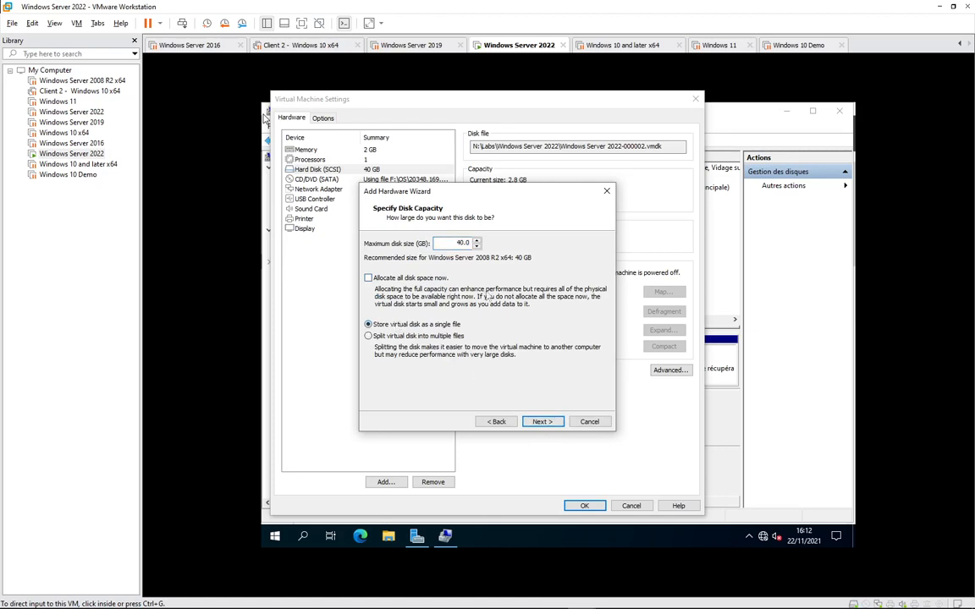
type("1")
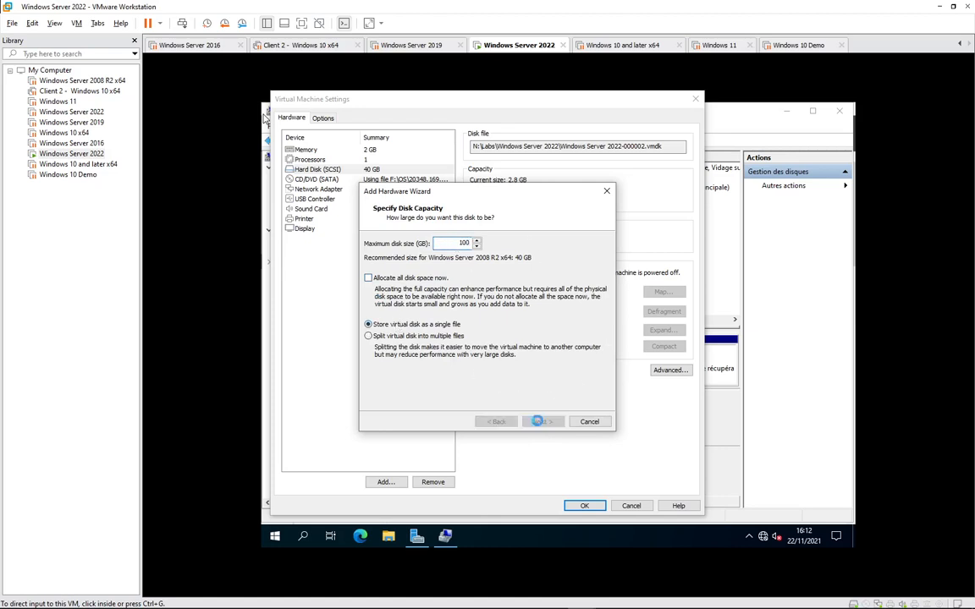
left_click(541, 422)
key("Return")
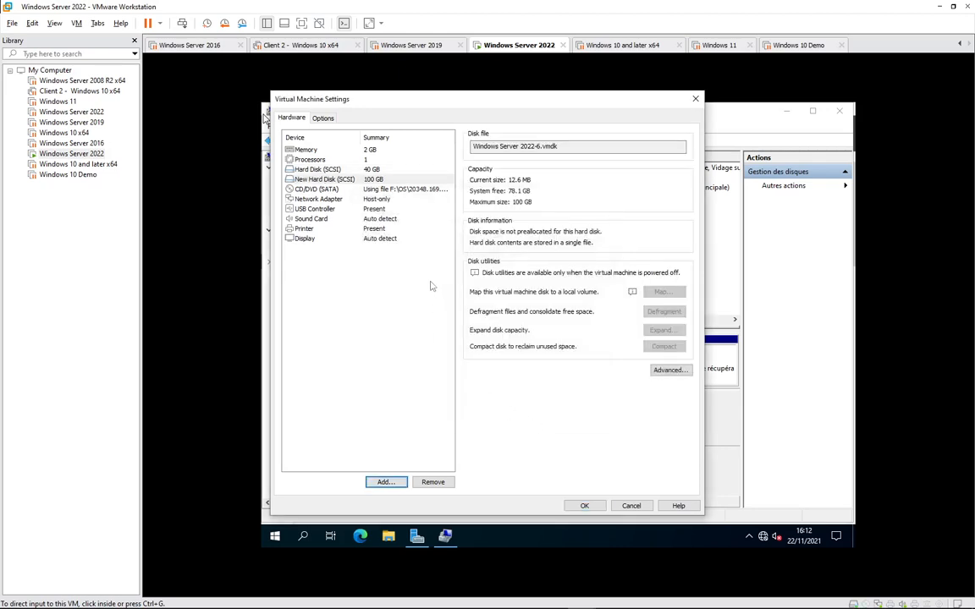
- Add a second new 100 GB SCSI disk stored as a single file
left_click(385, 482)
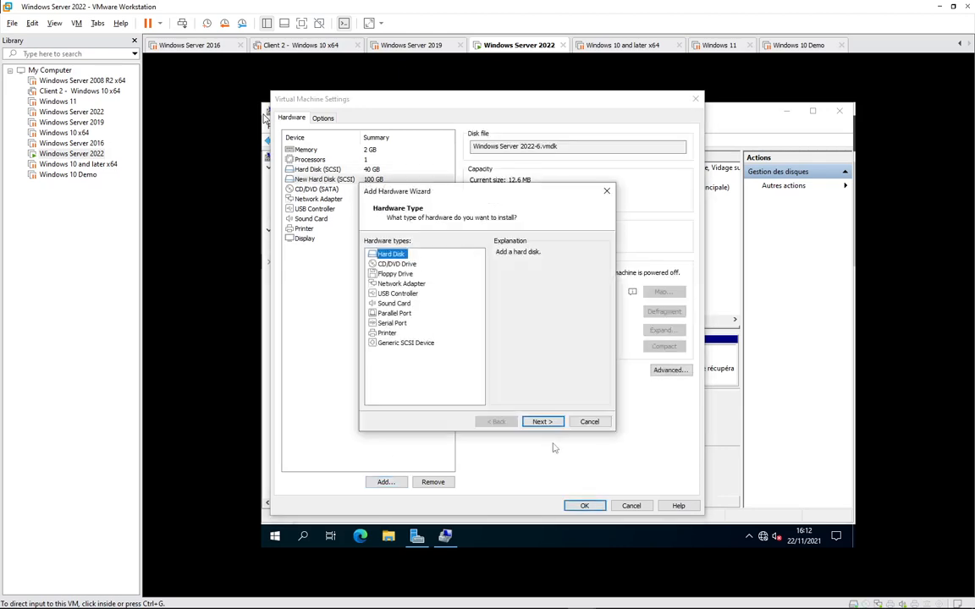
left_click(542, 421)
left_click(543, 421)
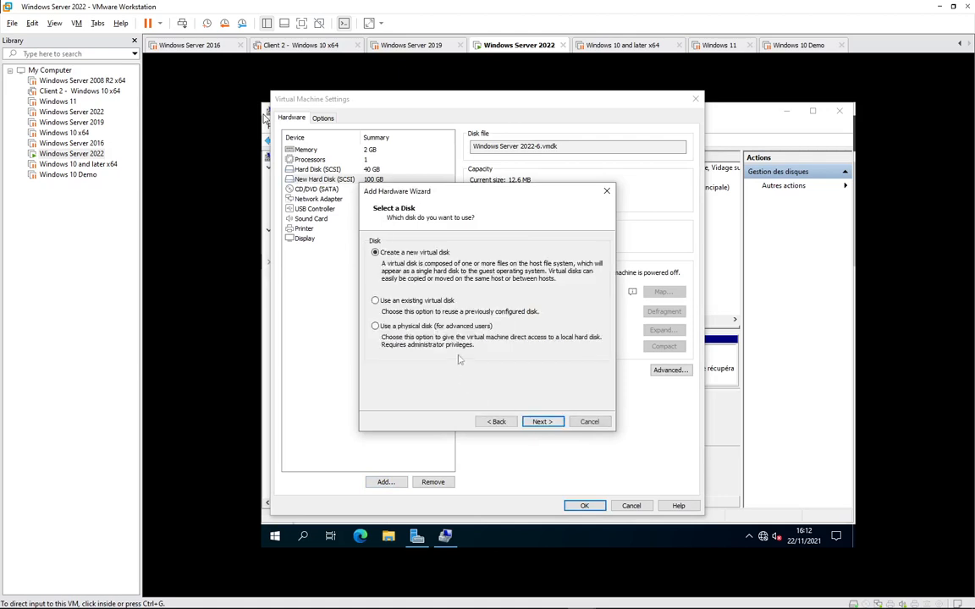
left_click(543, 421)
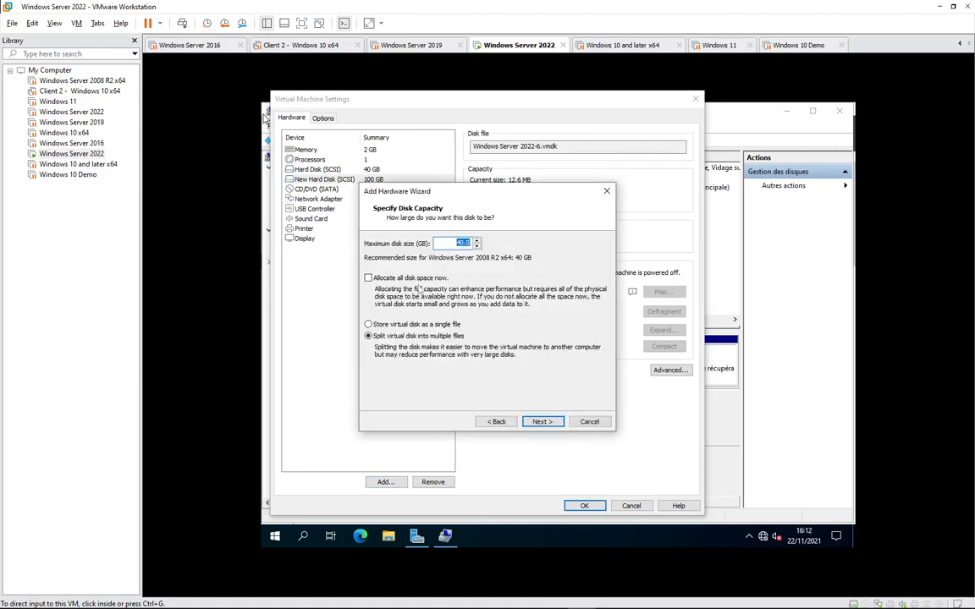
left_click(398, 327)
double_click(462, 244)
type("100")
left_click(542, 423)
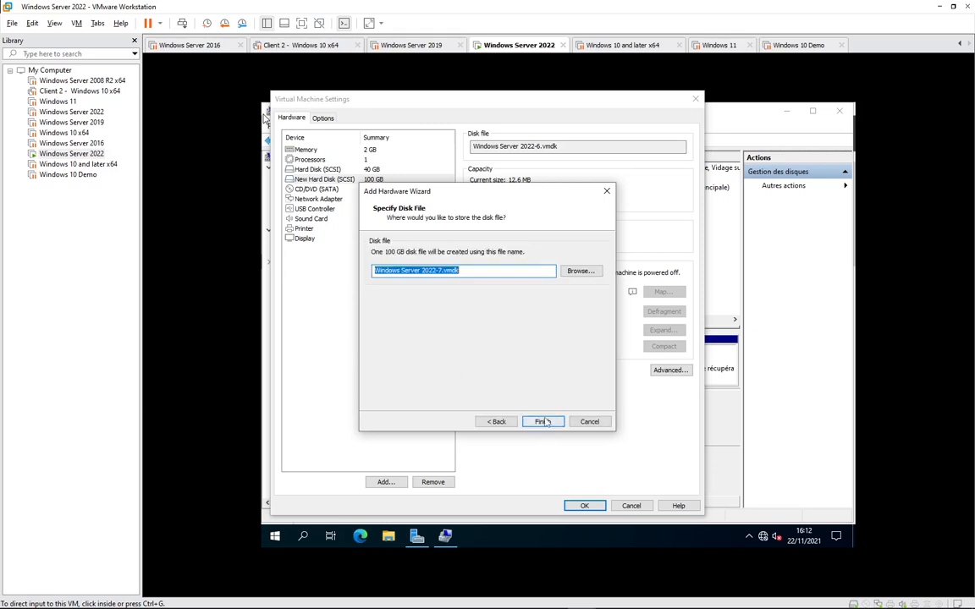
left_click(542, 422)
- Add a third 100 GB single-file SCSI disk and apply the new disks to the VM
left_click(385, 482)
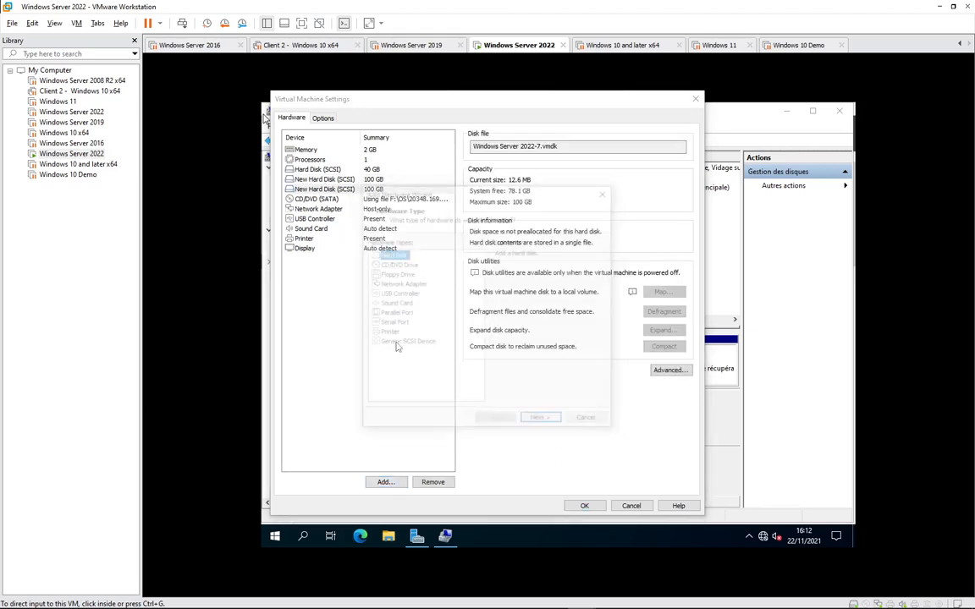
left_click(542, 422)
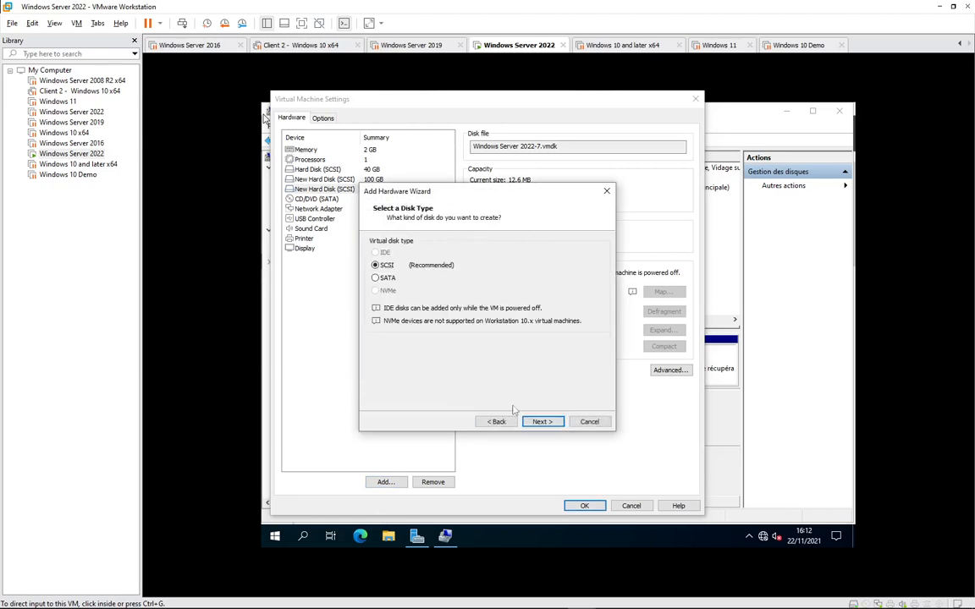
left_click(542, 421)
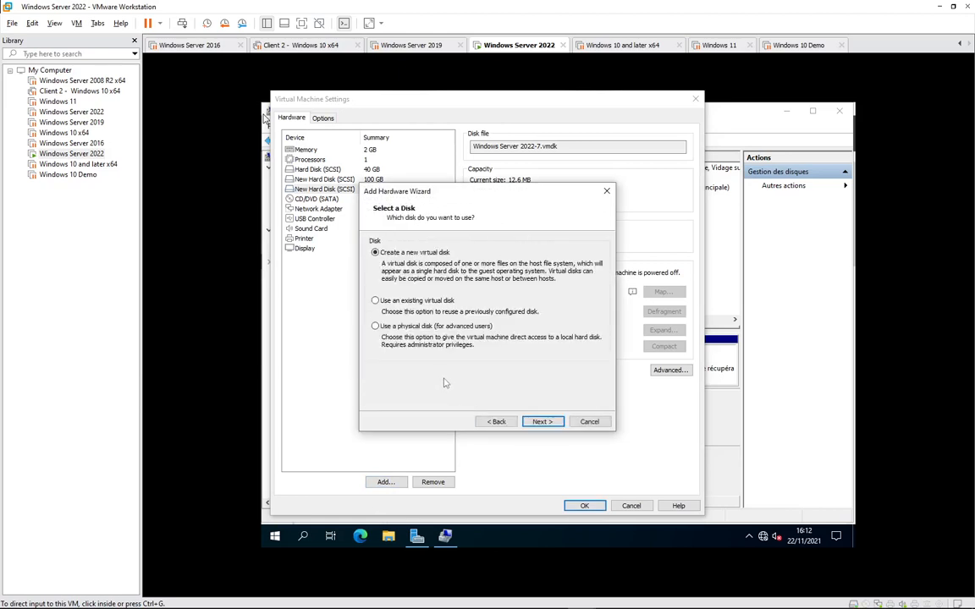
left_click(543, 421)
left_click(395, 326)
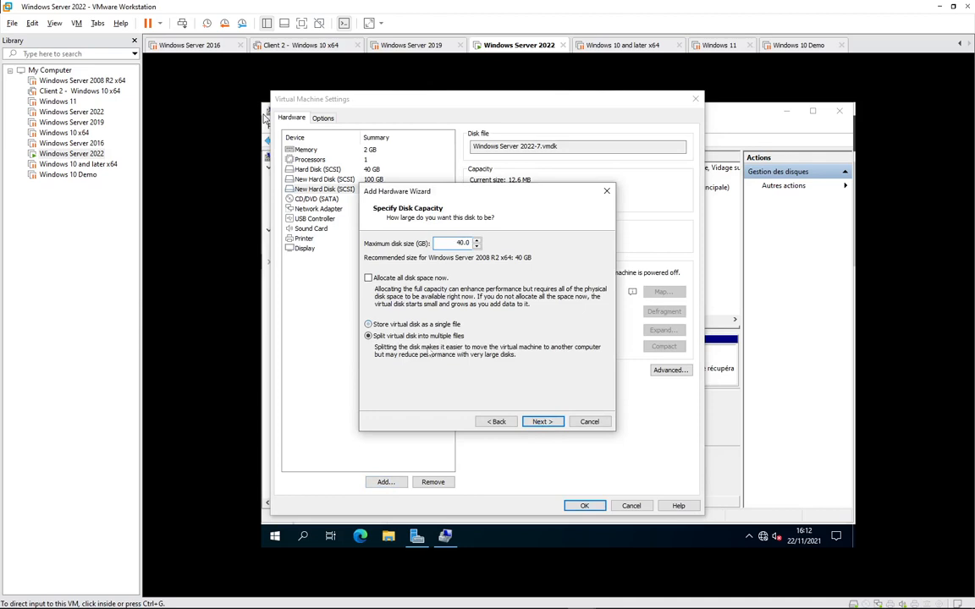
left_click(543, 422)
left_click(497, 422)
type("1")
left_click(542, 421)
left_click(547, 424)
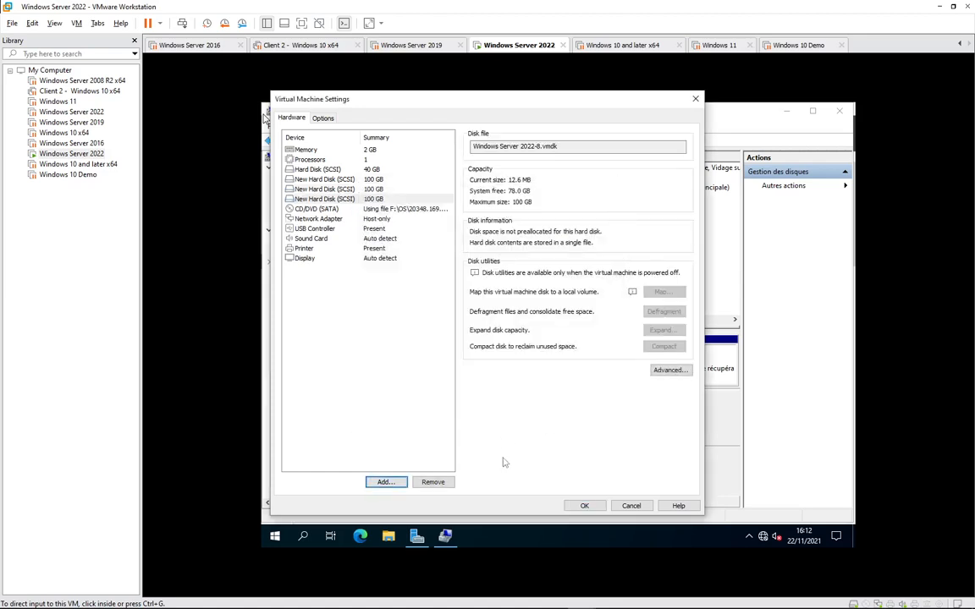
left_click(584, 506)
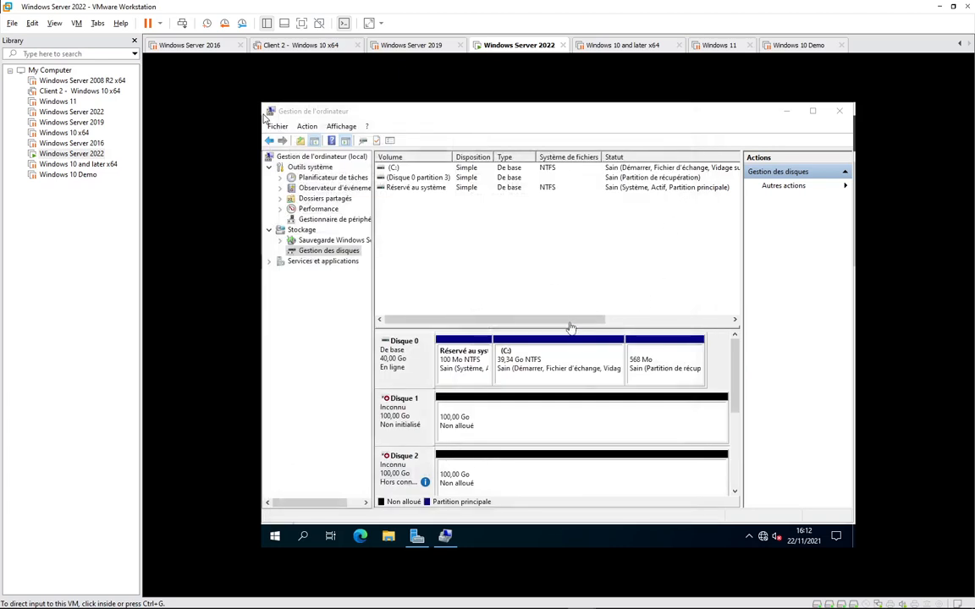
- Enlarge the disk map and initialise Disque 1 and Disque 3 with the GPT partition style
left_click(570, 325)
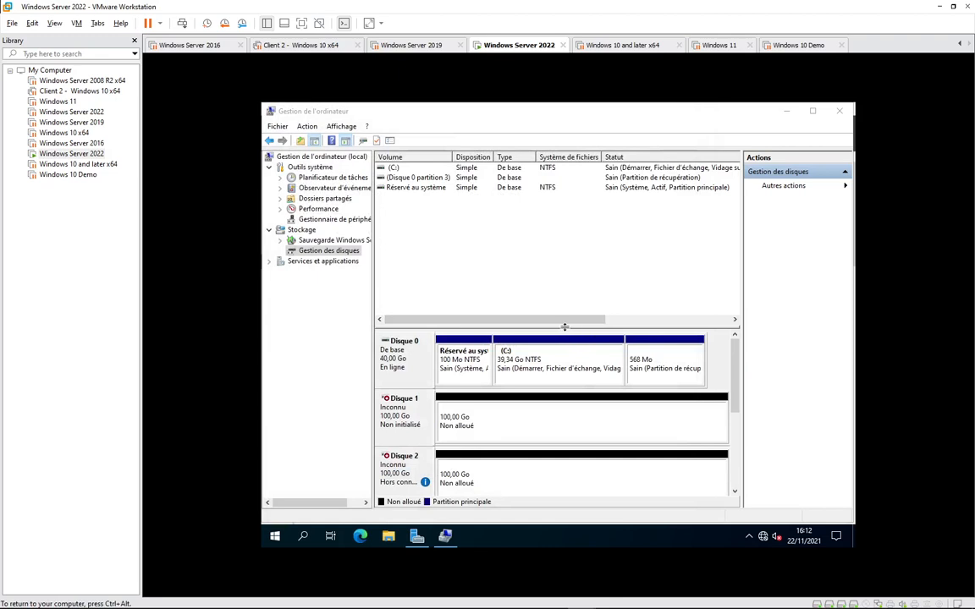
left_click_drag(564, 322, 552, 210)
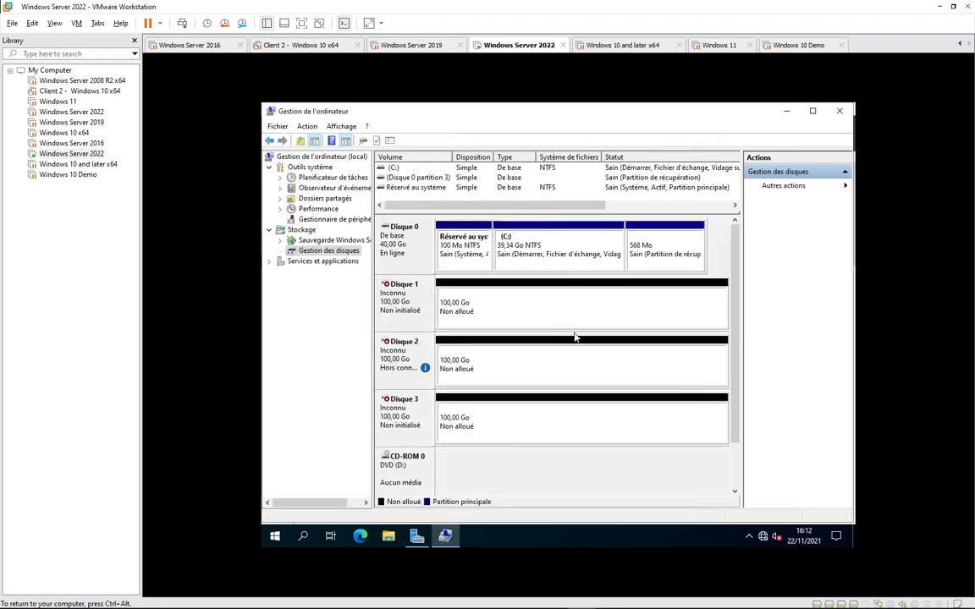
right_click(400, 305)
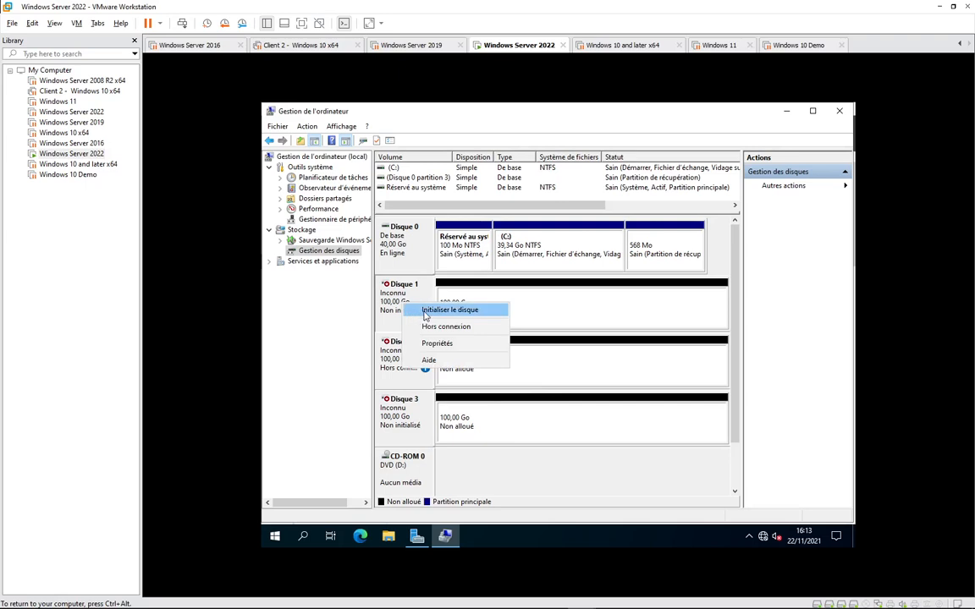
left_click(426, 311)
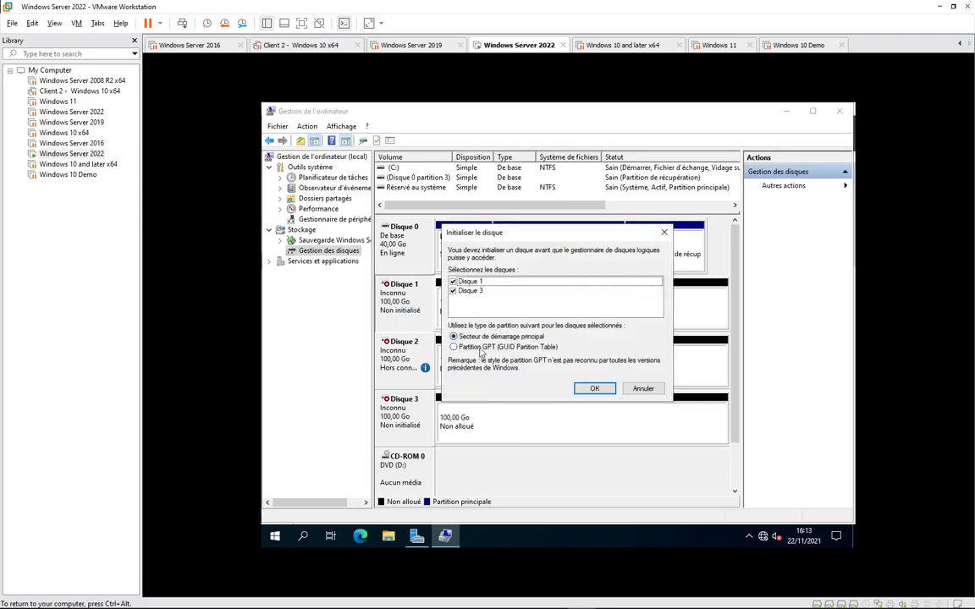
left_click(499, 347)
left_click(596, 391)
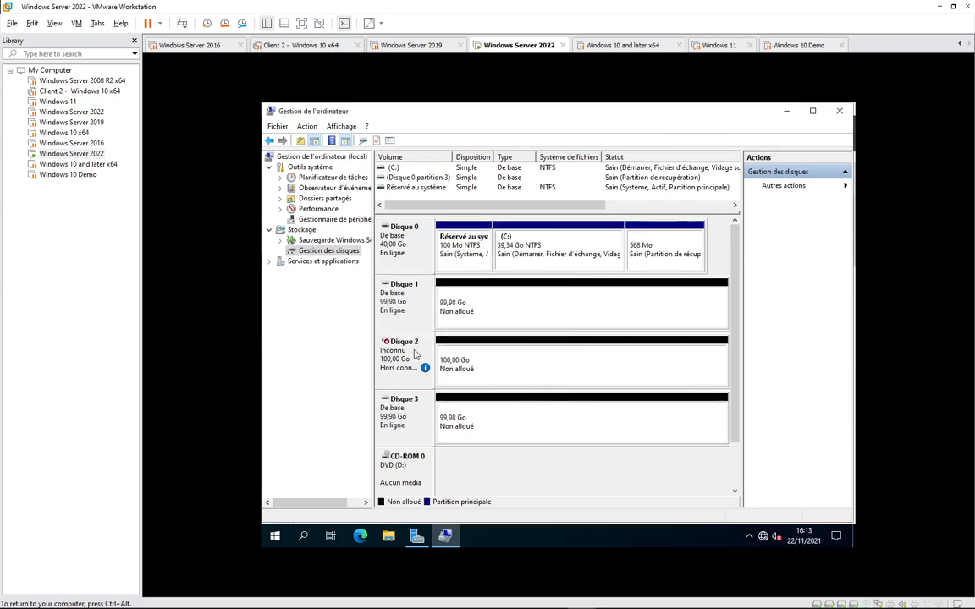
- Bring Disque 2 online and initialise it as GPT
right_click(430, 352)
left_click(441, 358)
right_click(392, 356)
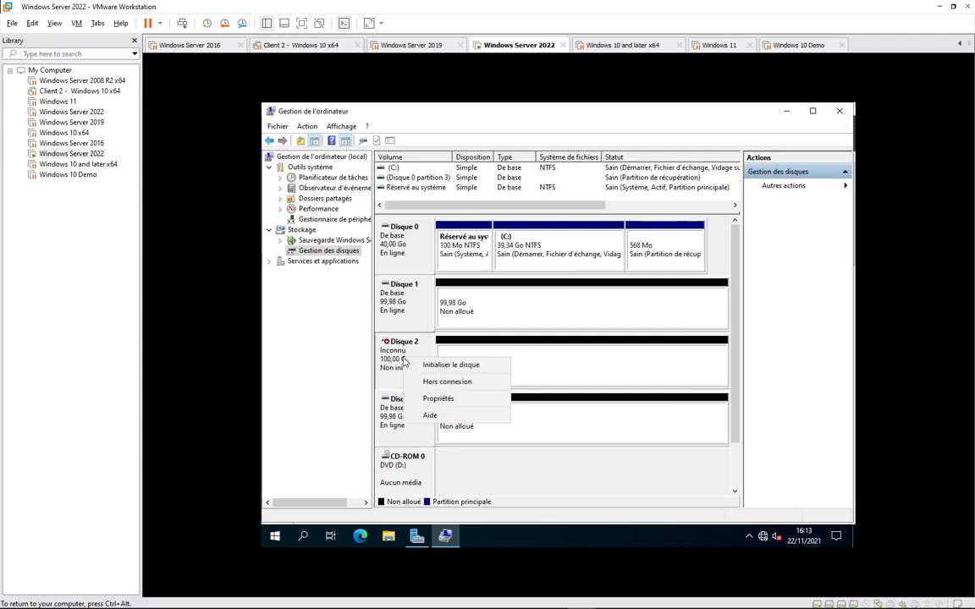
left_click(425, 364)
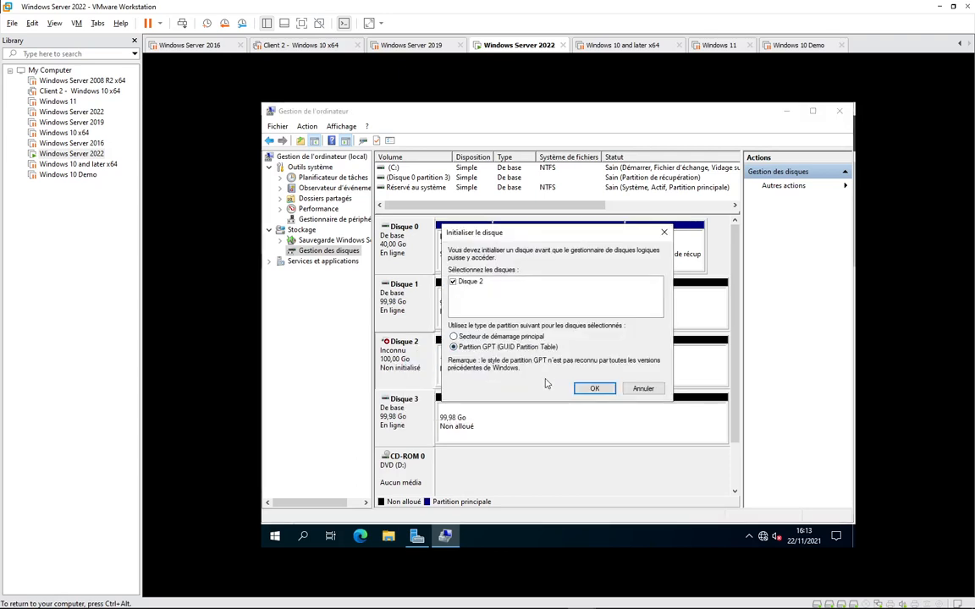
left_click(593, 388)
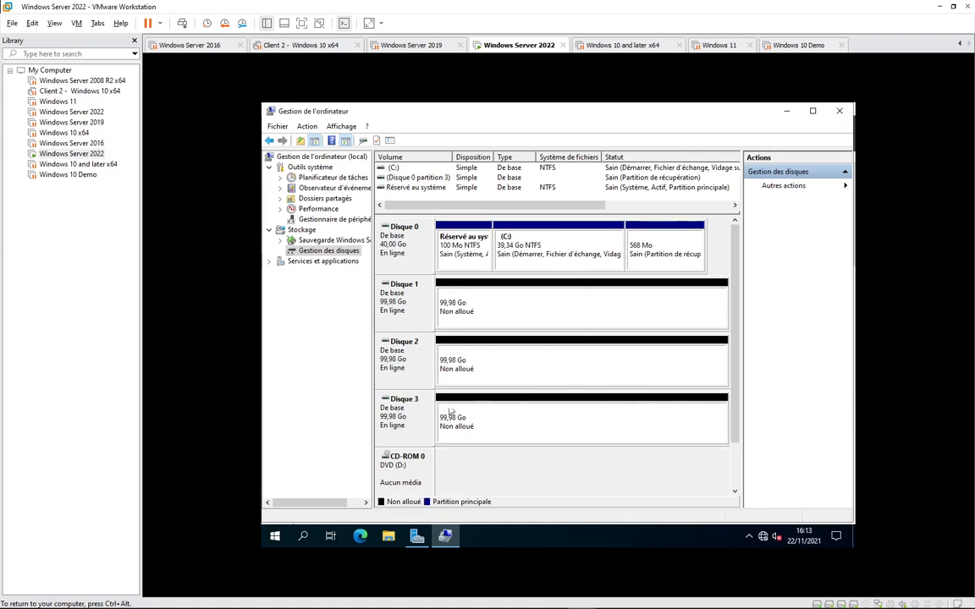
- Convert Disques 1, 2 and 3 together to dynamic disks from Disque 1's menu
right_click(395, 308)
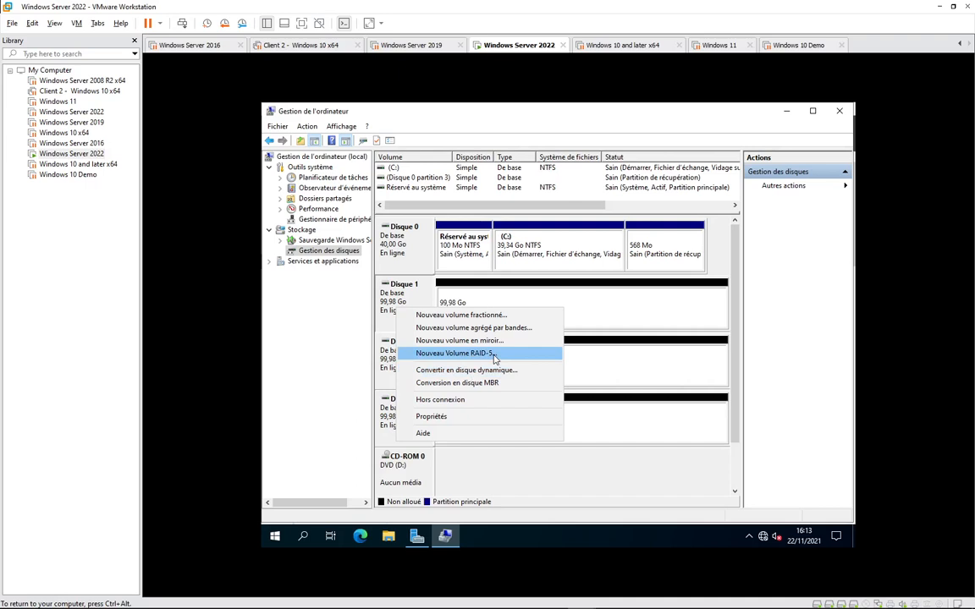
left_click(485, 371)
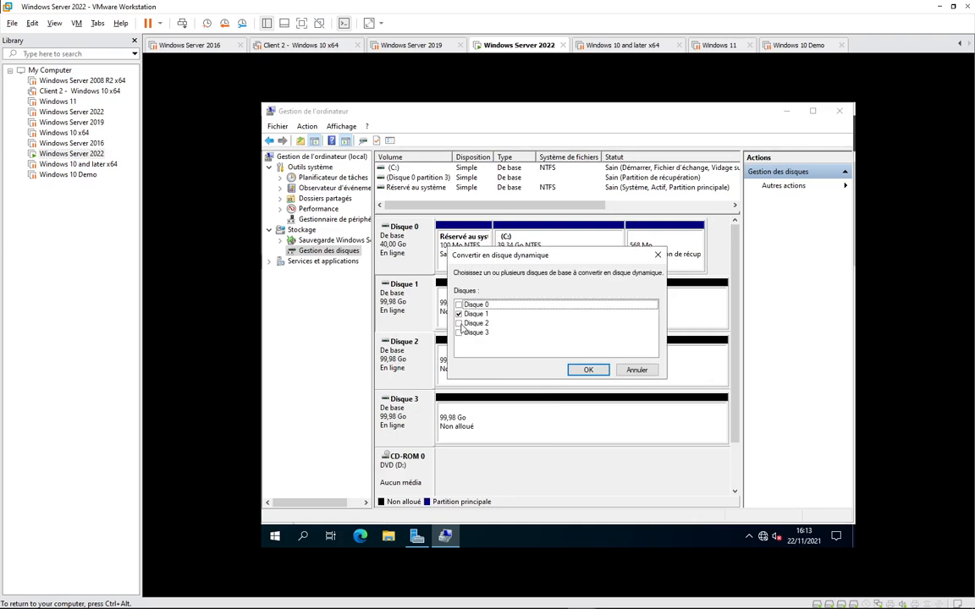
left_click(463, 333)
left_click(586, 370)
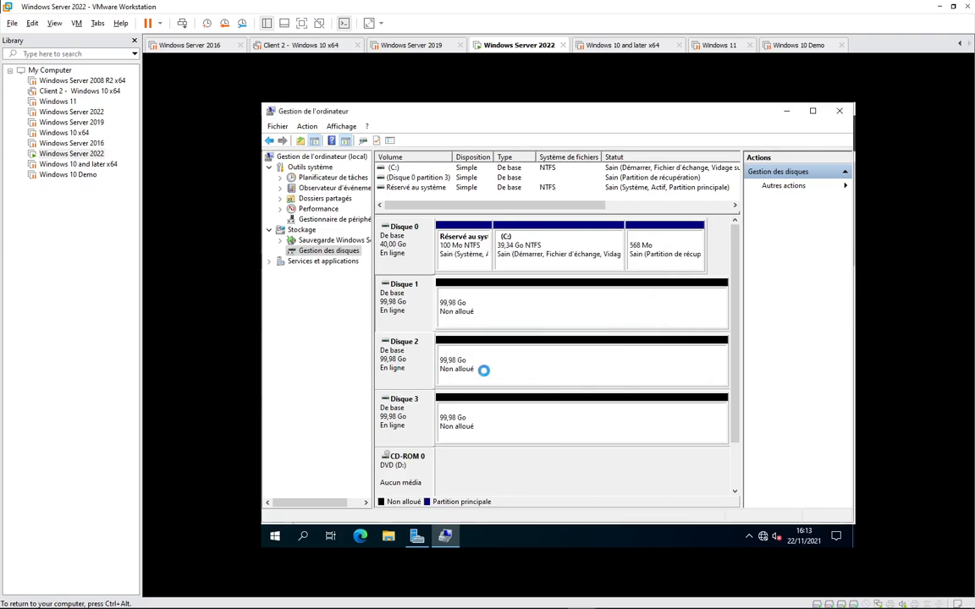
- Start a new RAID-5 volume on Disque 1 and add Disques 2 and 3 to it
right_click(463, 312)
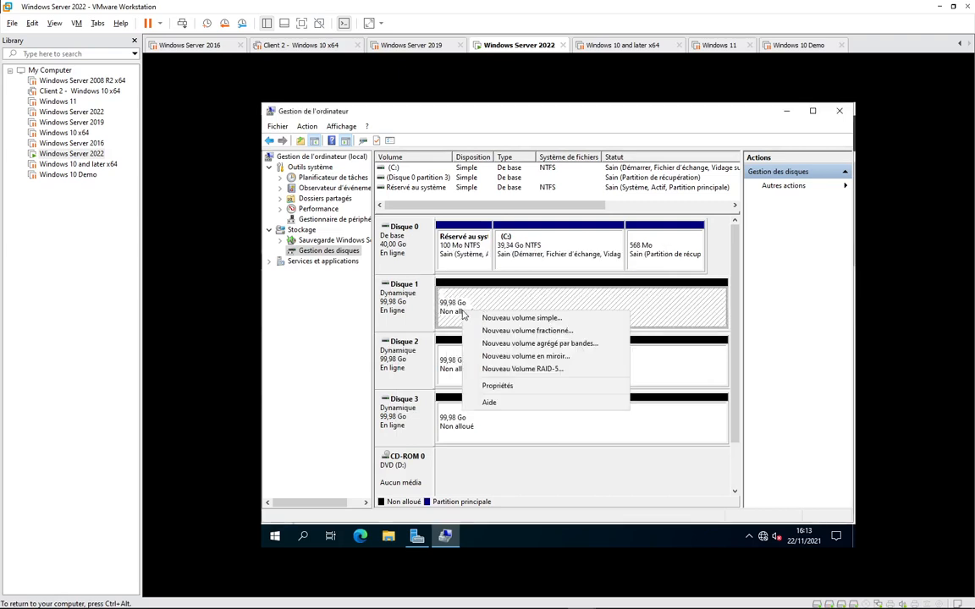
left_click(512, 369)
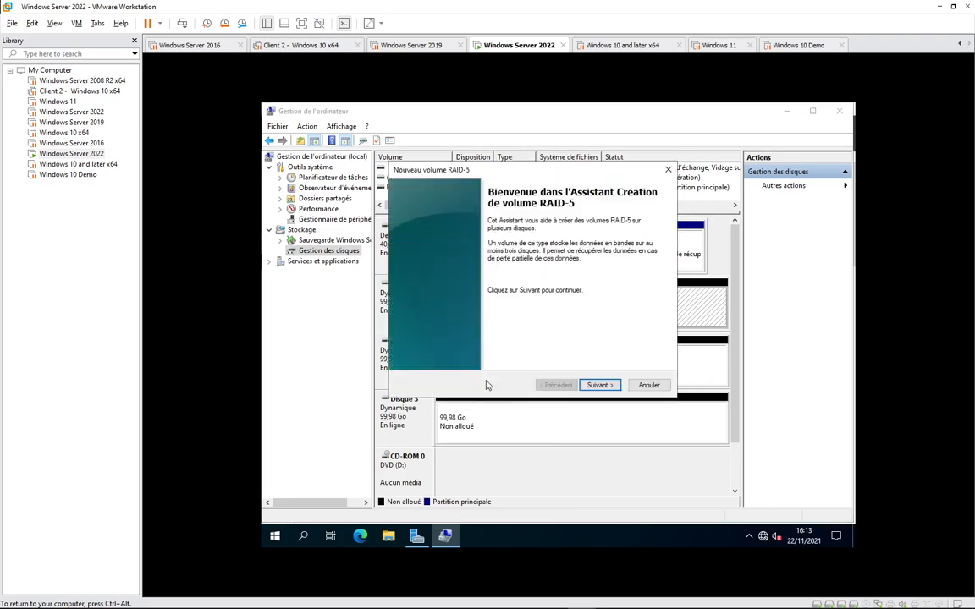
left_click(599, 385)
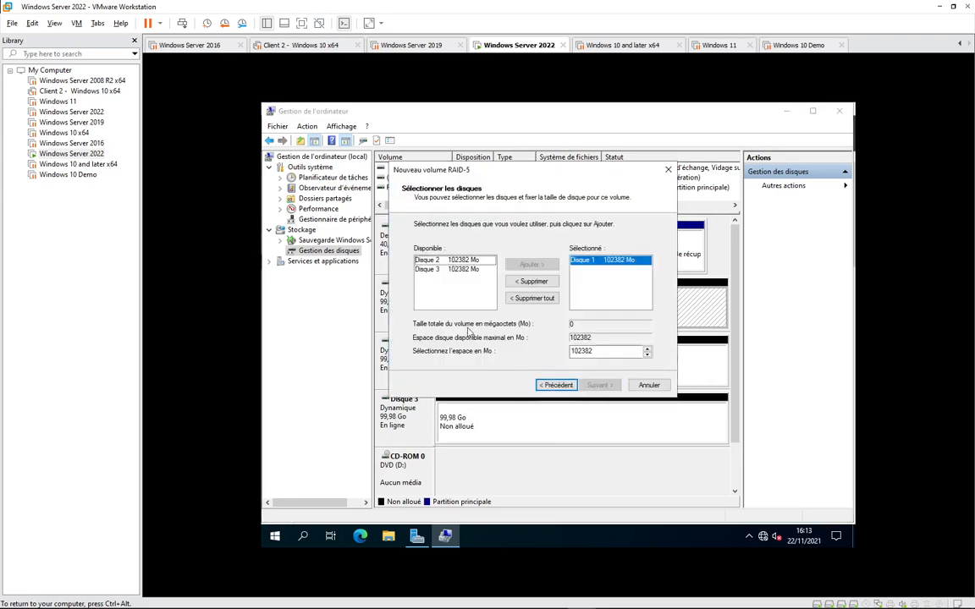
left_click(448, 263)
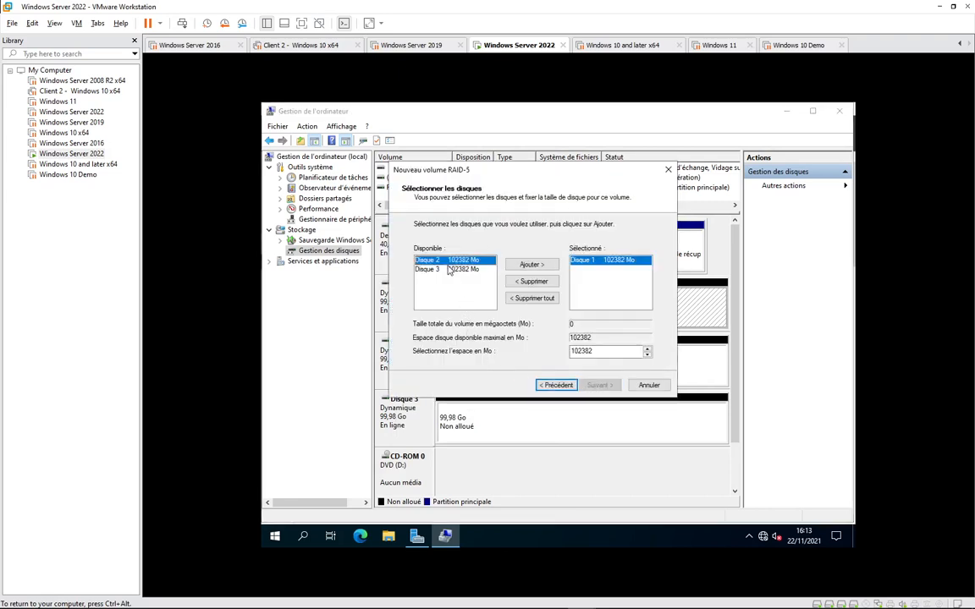
left_click(531, 264)
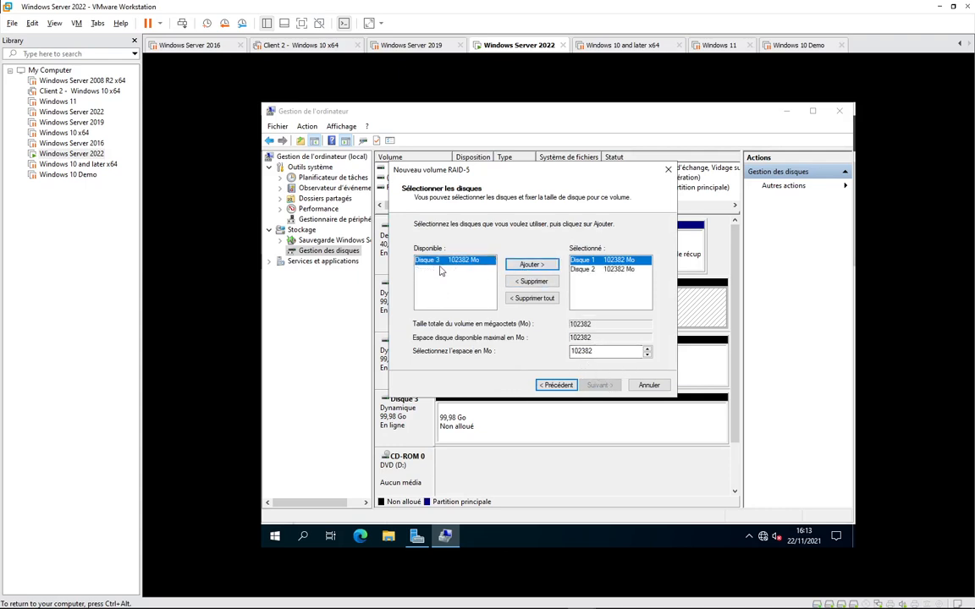
left_click(530, 264)
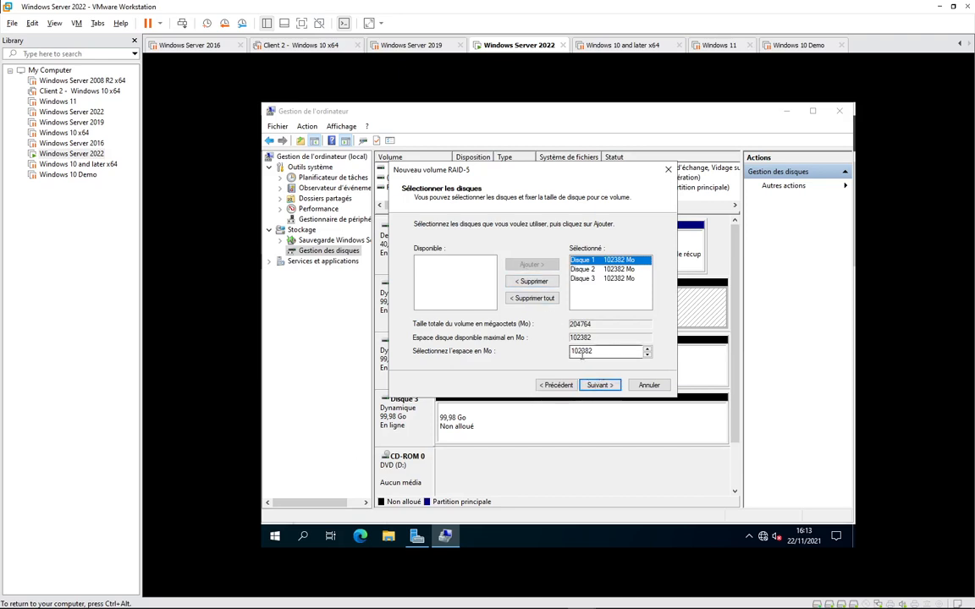
- Set 10000 Mo of space per disk and accept the disk selection
left_click_drag(599, 351, 535, 348)
type("5")
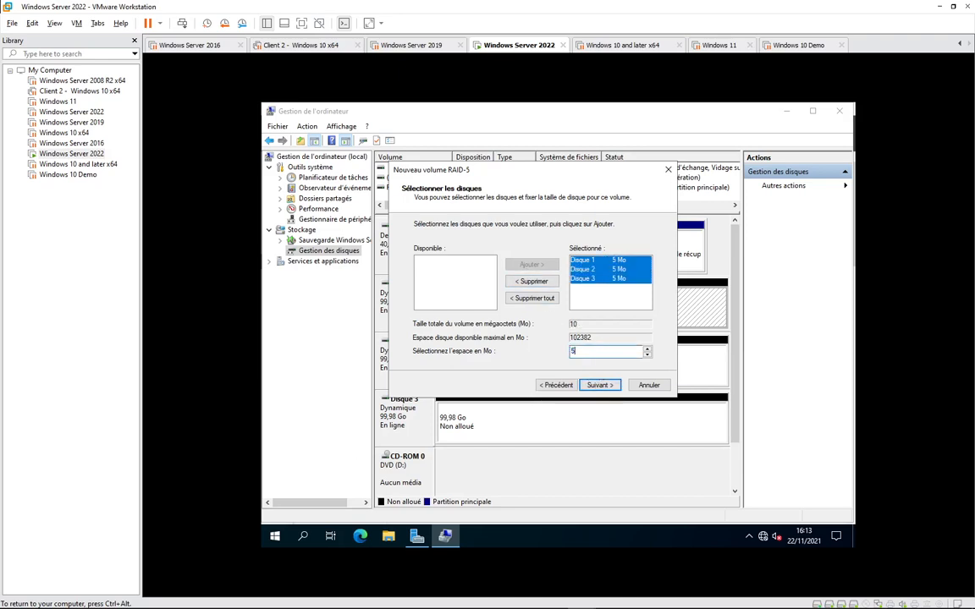
type("0000")
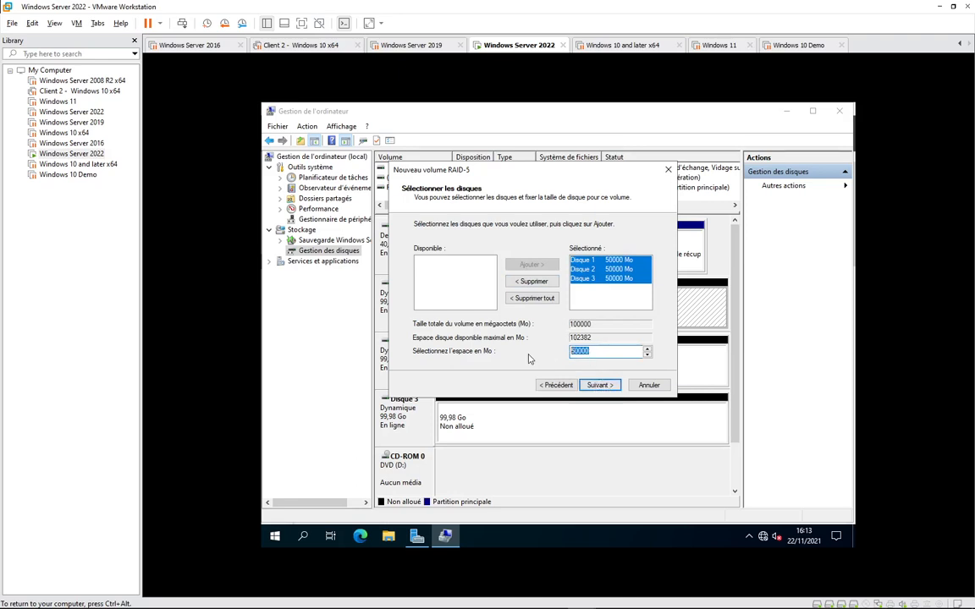
key("BackSpace")
key("BackSpace")
key("BackSpace")
key("BackSpace")
key("BackSpace")
type("10000")
left_click(610, 389)
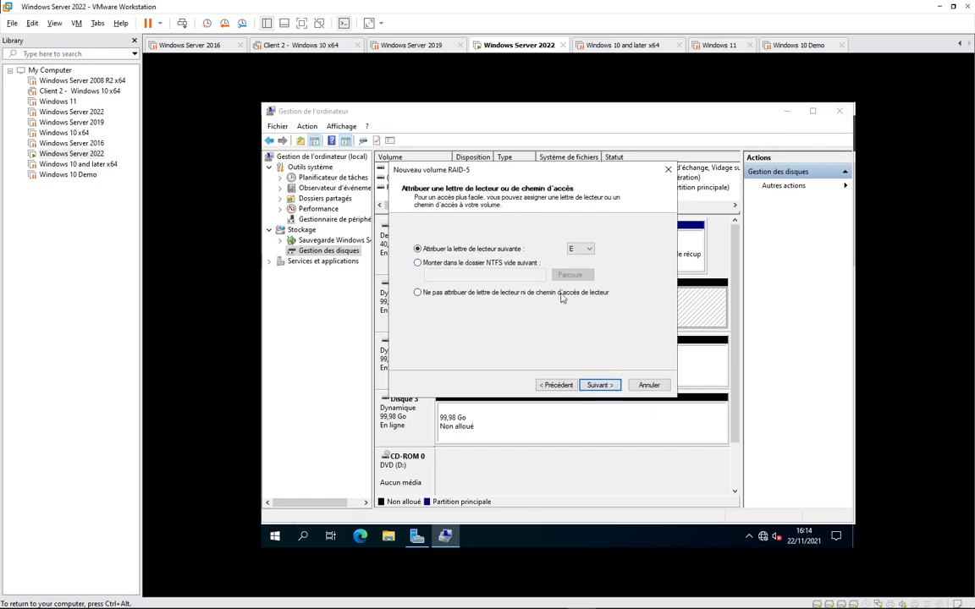
- Keep drive letter E, format NTFS with label 'Volume RAID5', and complete the wizard
left_click(597, 385)
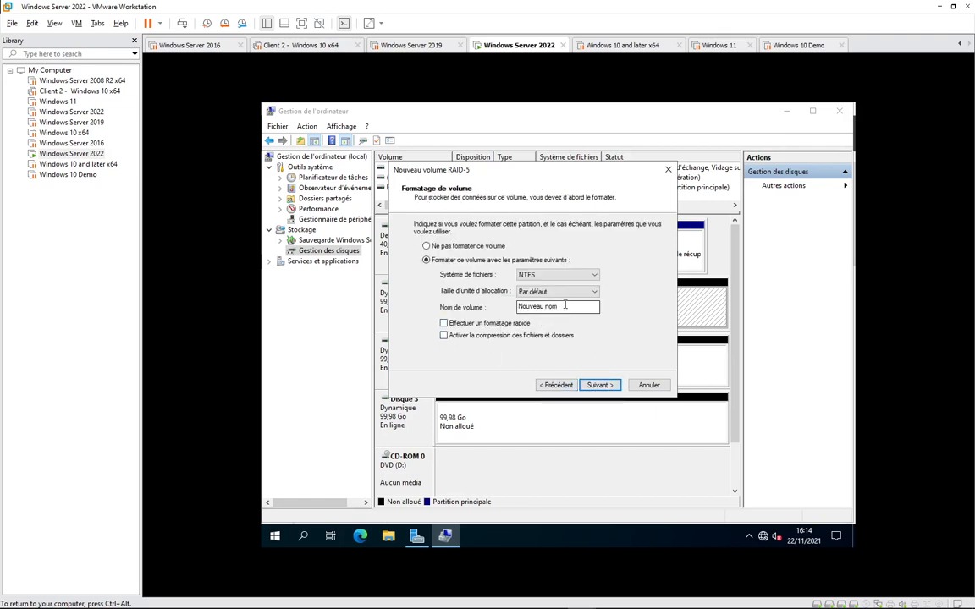
type("Volume RAID5")
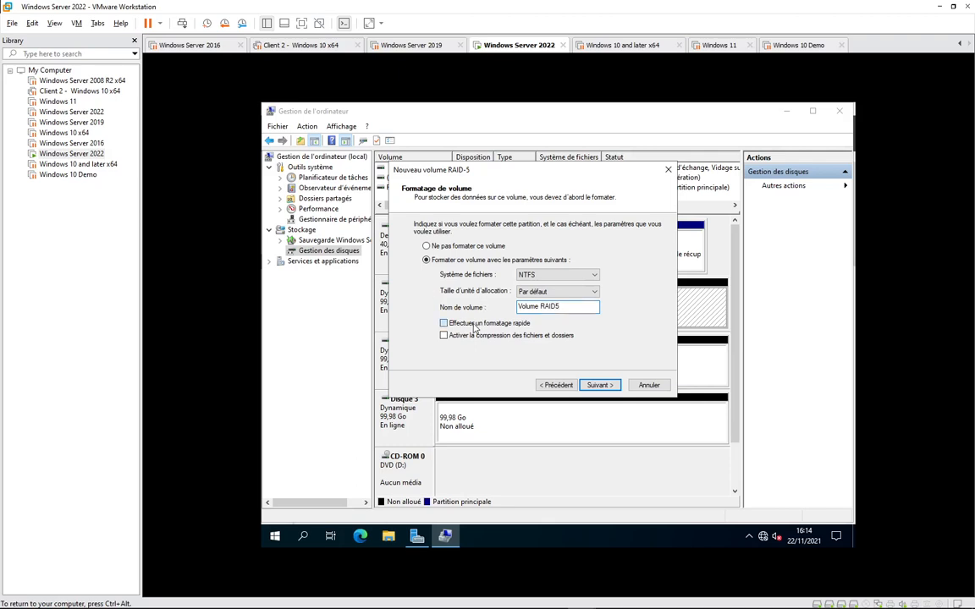
left_click(593, 384)
left_click(594, 384)
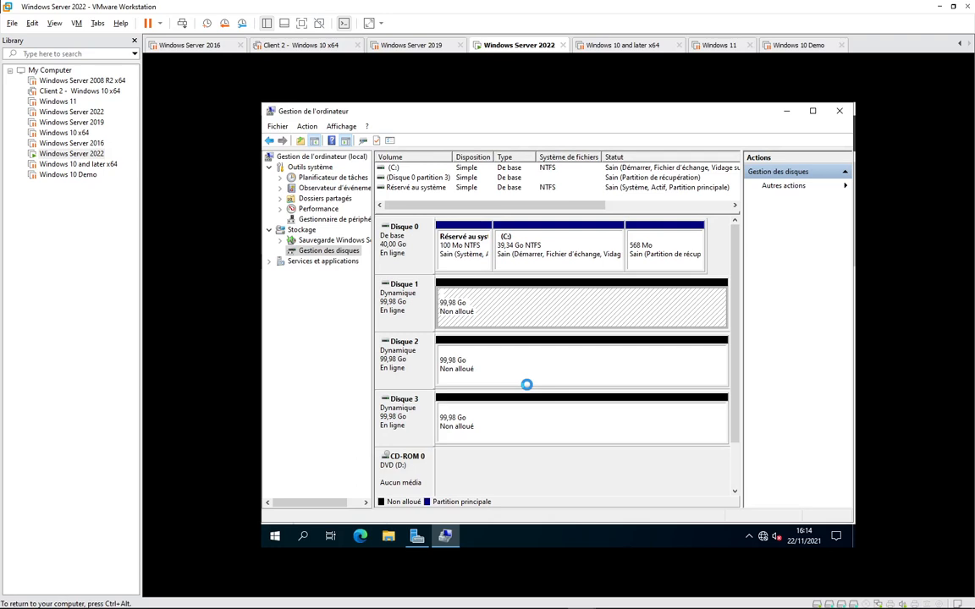
- Open Volume RAID5 (E:) from Disk Management in Explorer, then go to Ce PC
mouse_move(557, 606)
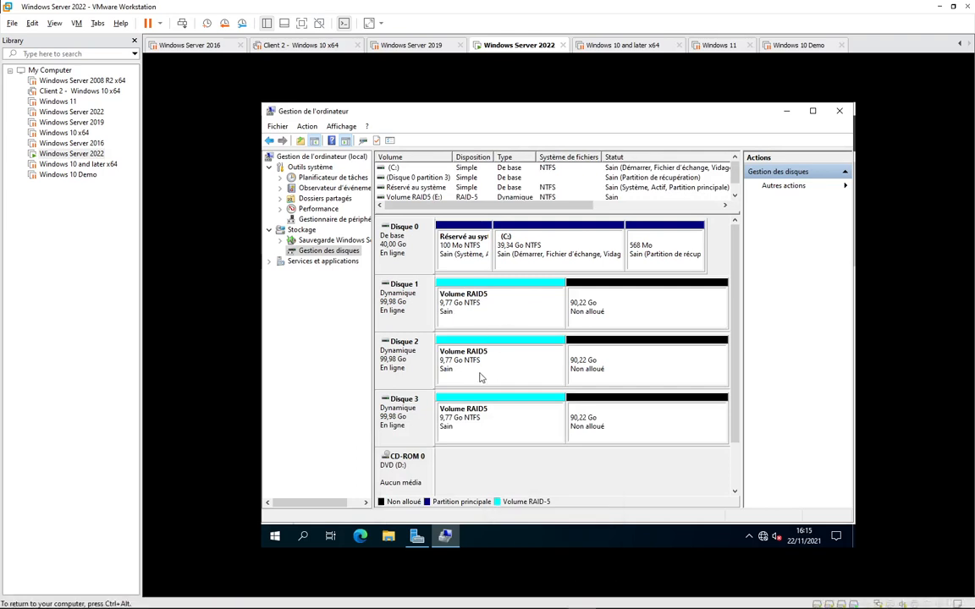
left_click(479, 307)
right_click(480, 307)
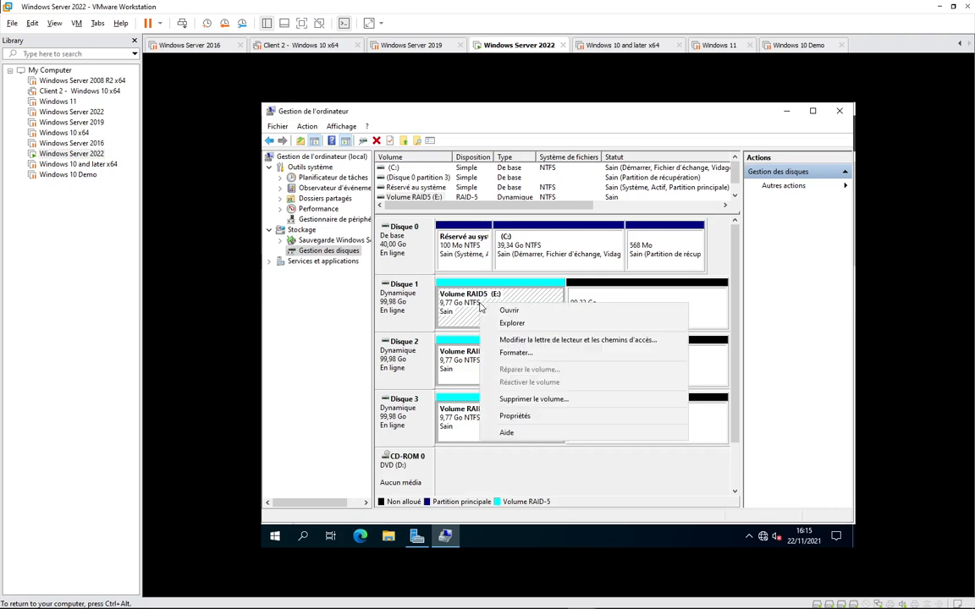
left_click(498, 312)
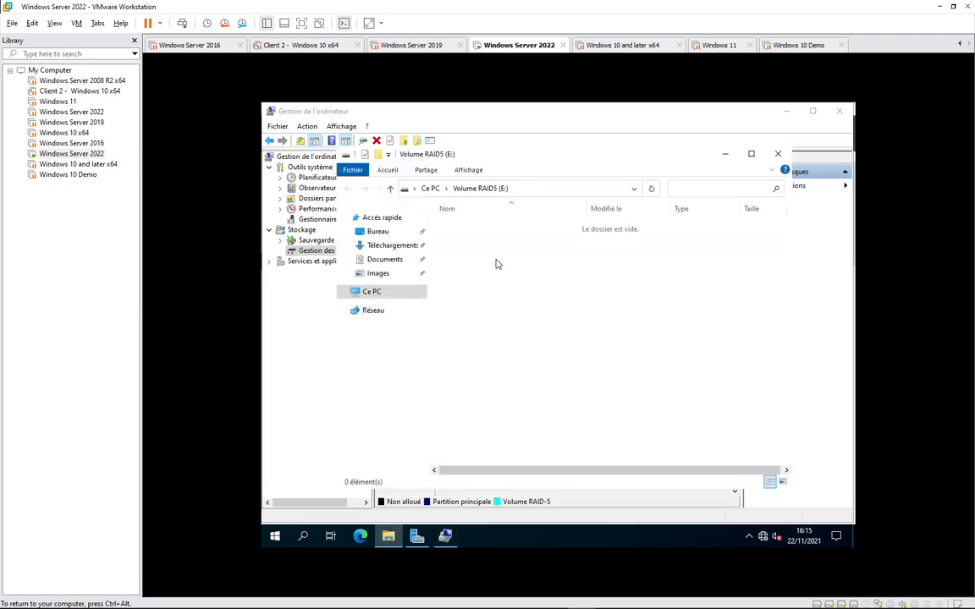
right_click(447, 259)
left_click(385, 293)
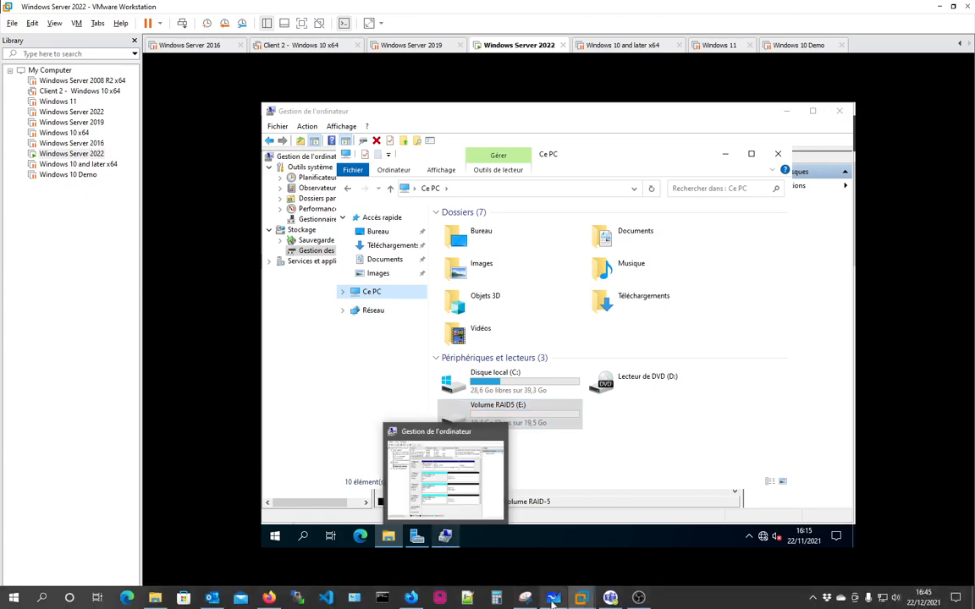
- Write 10G in red on each of the three drive boxes in the RAID diagram
left_click(553, 598)
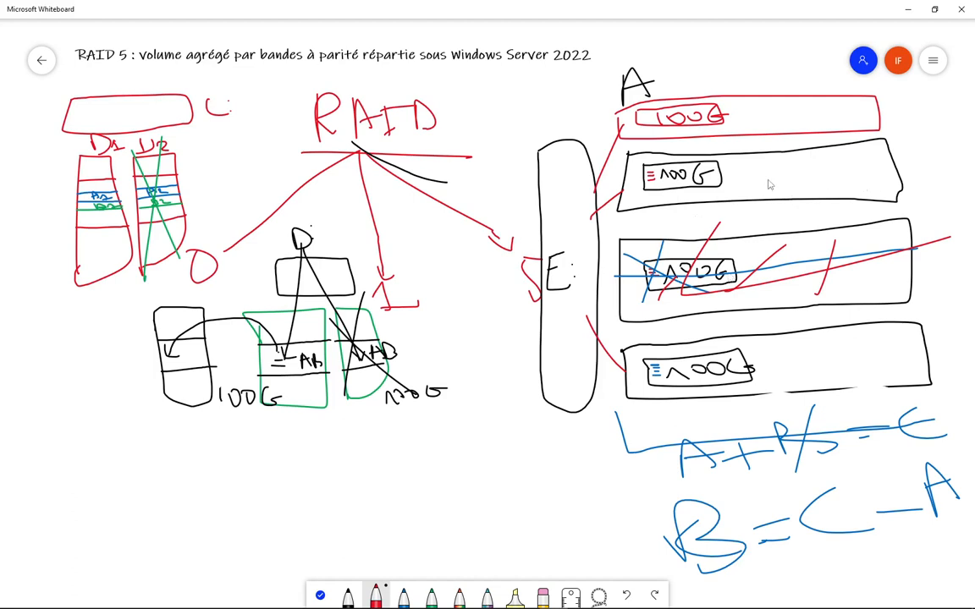
mouse_move(766, 160)
left_mouse_down()
mouse_move(771, 183)
mouse_move(790, 159)
mouse_move(814, 181)
mouse_move(867, 165)
left_mouse_up()
left_click_drag(792, 278, 805, 268)
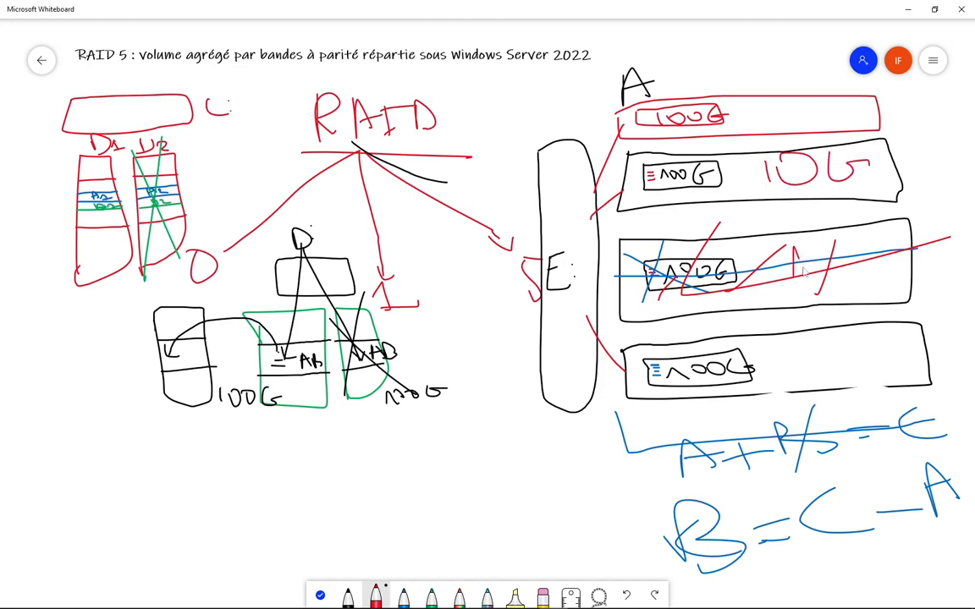
left_click_drag(827, 233, 887, 242)
mouse_move(807, 349)
left_mouse_down()
mouse_move(813, 372)
mouse_move(838, 347)
mouse_move(880, 360)
left_mouse_up()
- Box each 10G label, cross out the failed third drive's 10G, and note a total
mouse_move(775, 335)
left_mouse_down()
mouse_move(797, 394)
mouse_move(903, 389)
left_mouse_up()
left_click_drag(783, 333, 920, 376)
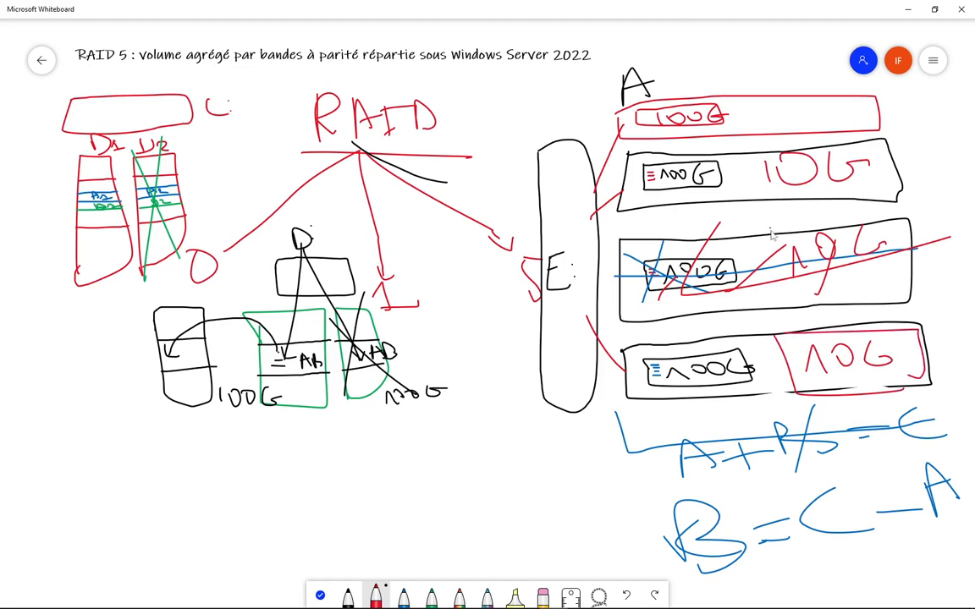
left_click_drag(770, 227, 889, 310)
left_click_drag(738, 223, 893, 301)
mouse_move(761, 155)
left_mouse_down()
mouse_move(874, 196)
mouse_move(804, 224)
mouse_move(777, 257)
mouse_move(886, 304)
left_mouse_up()
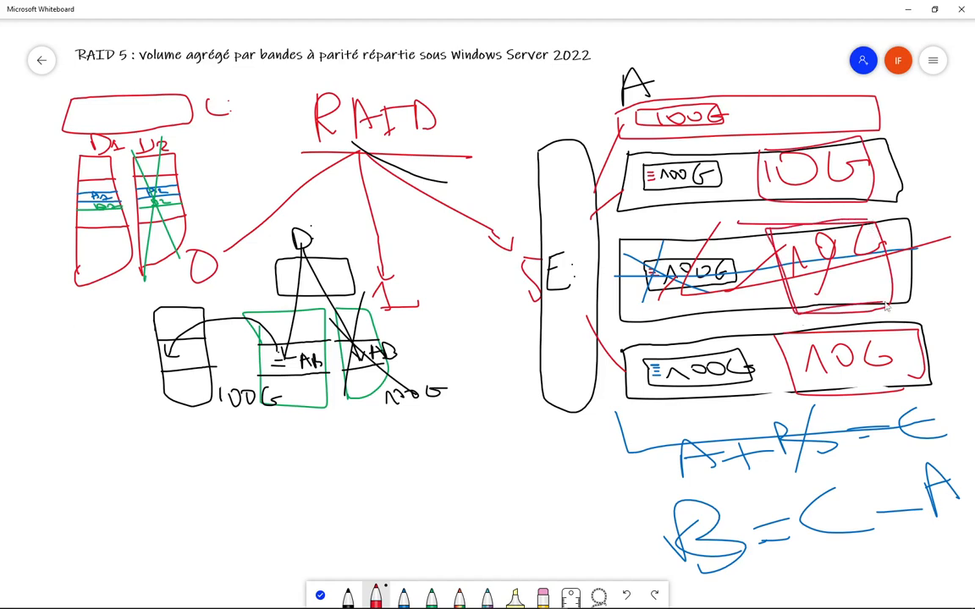
left_click_drag(860, 239, 791, 242)
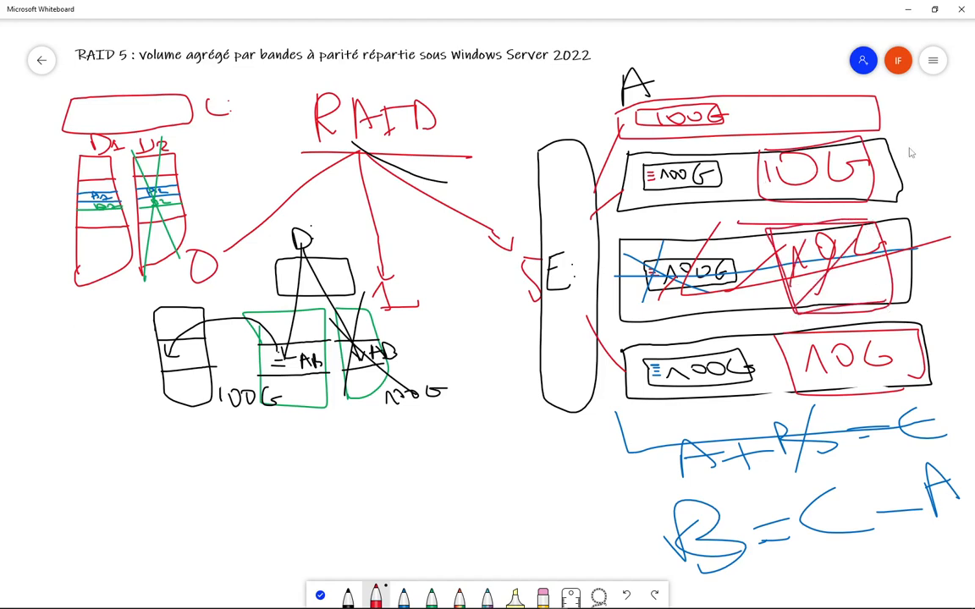
mouse_move(903, 142)
left_mouse_down()
mouse_move(925, 163)
mouse_move(963, 160)
left_mouse_up()
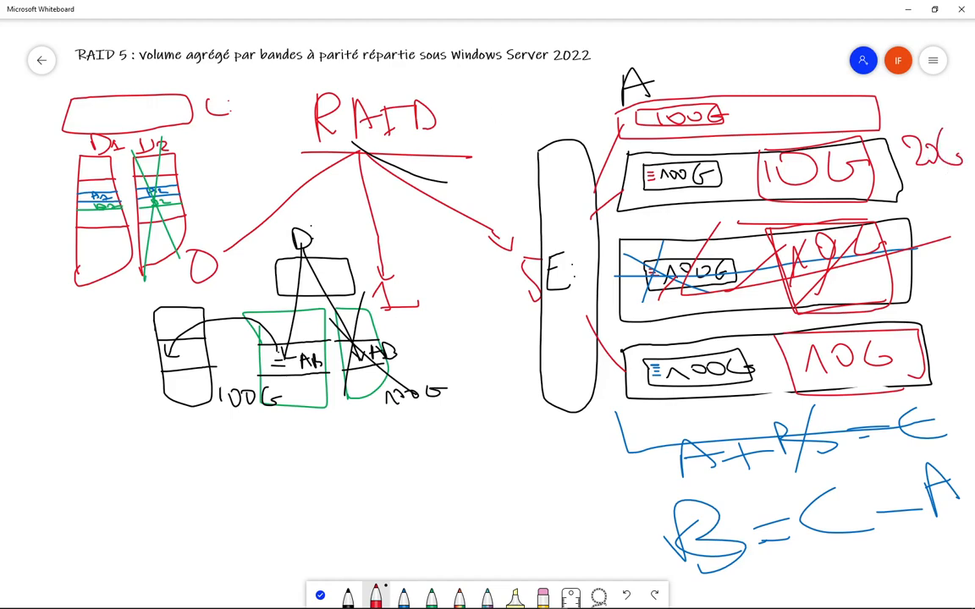
- Back in the server VM, bring Gestion de l'ordinateur forward and select Volume RAID5 (E:) in File Explorer
left_click(580, 598)
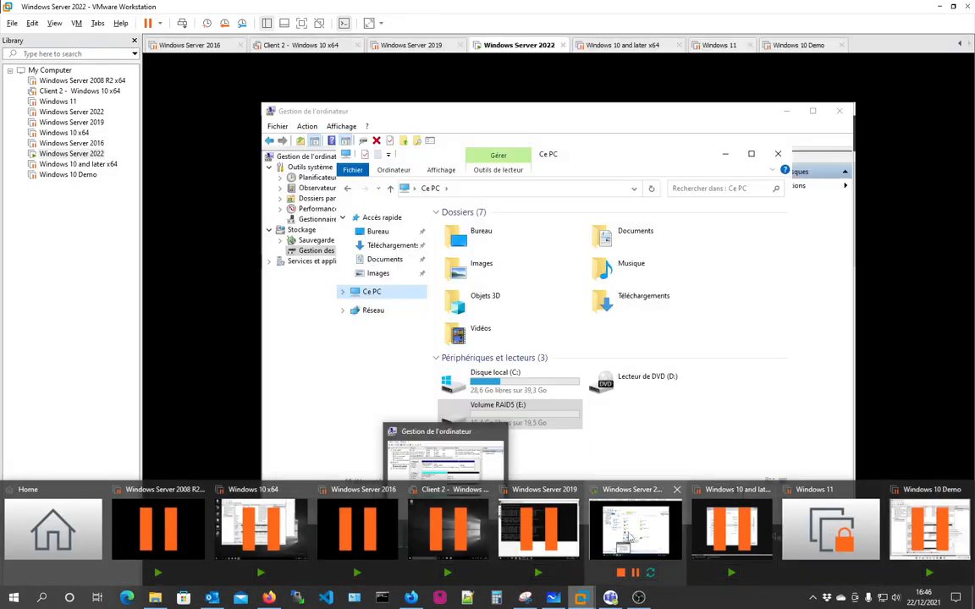
left_click(635, 529)
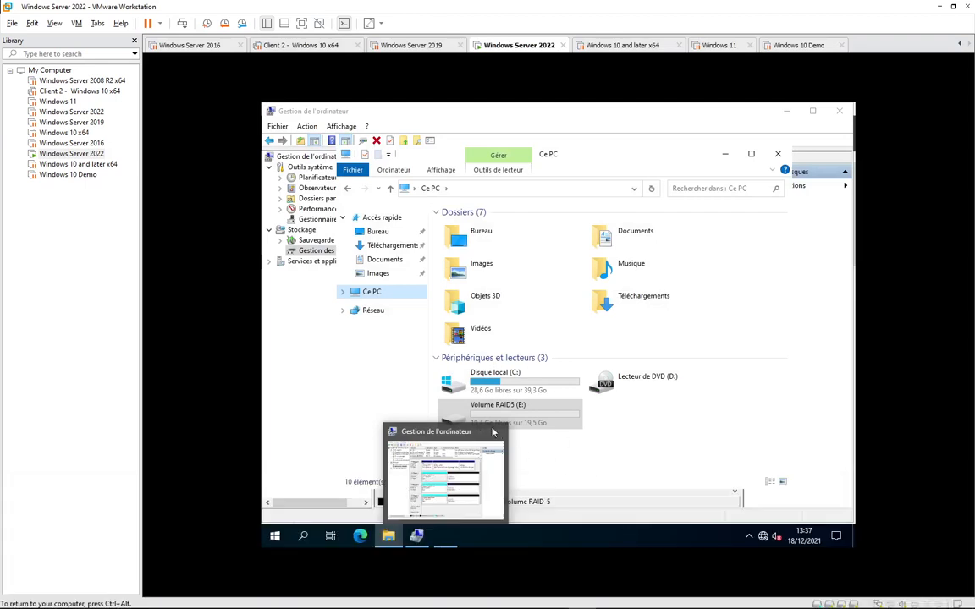
left_click(450, 468)
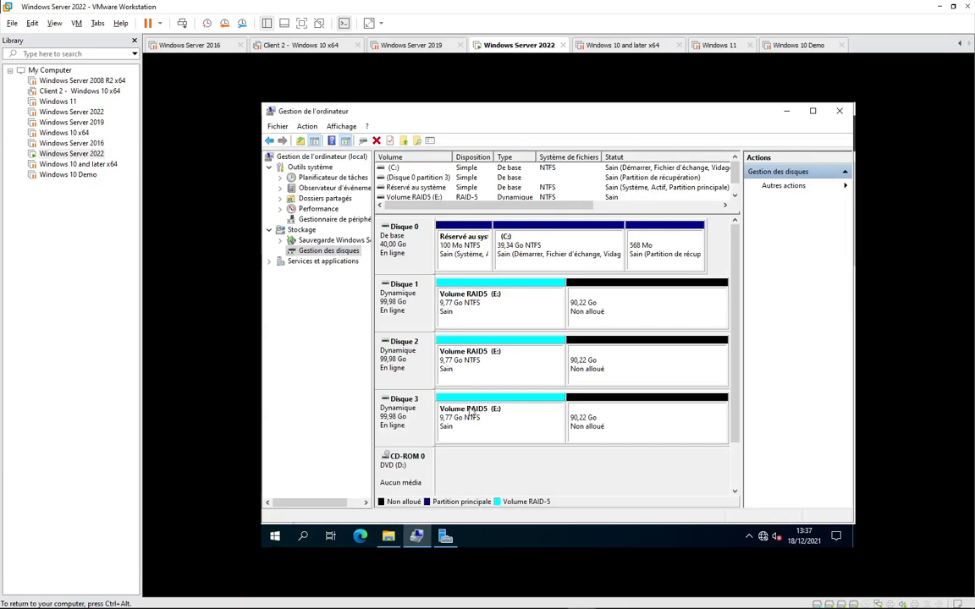
left_click(390, 537)
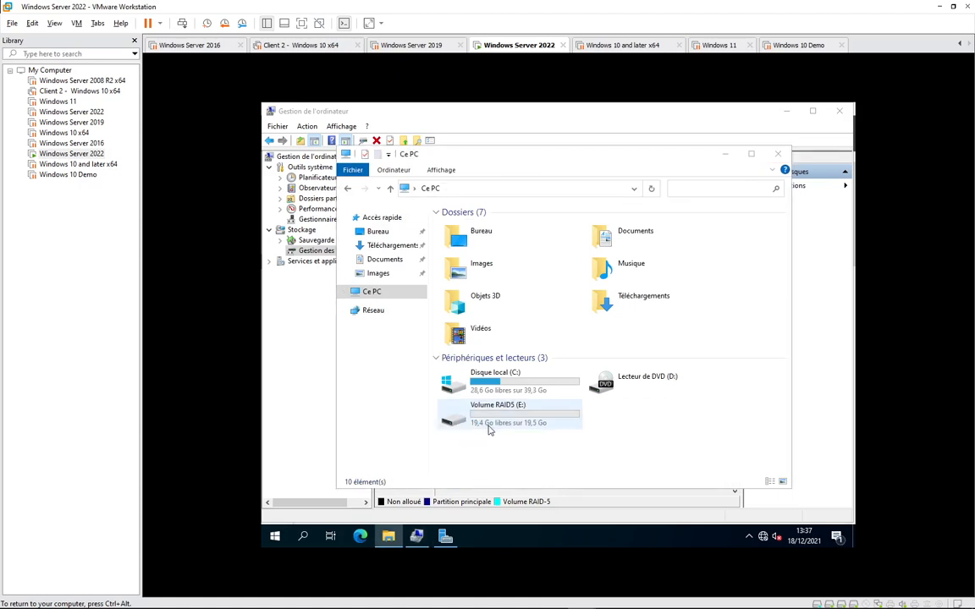
mouse_move(489, 431)
left_click(491, 417)
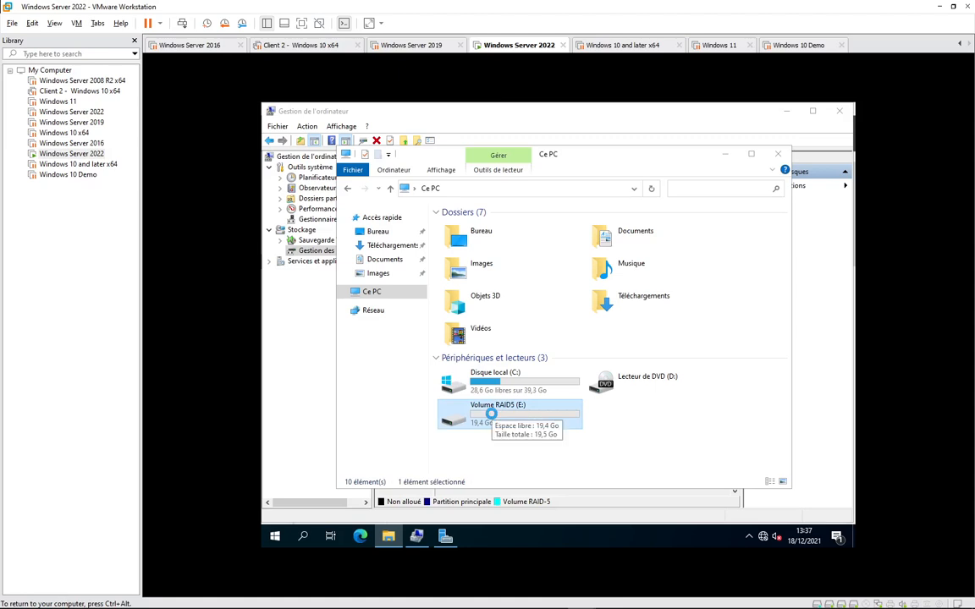
mouse_move(491, 417)
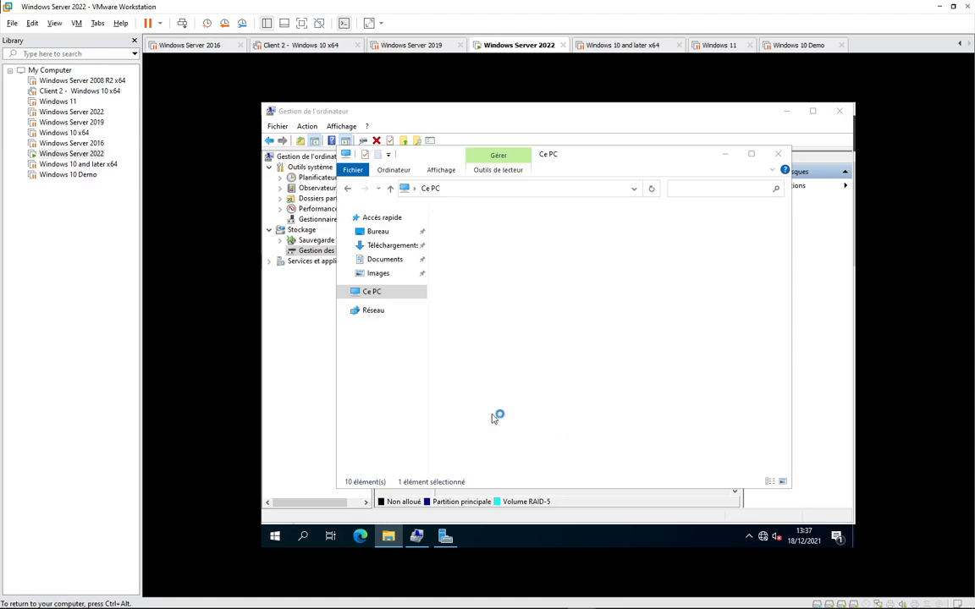
- Create a folder named RAID5 on drive E:, then bring Disk Management back up
right_click(473, 276)
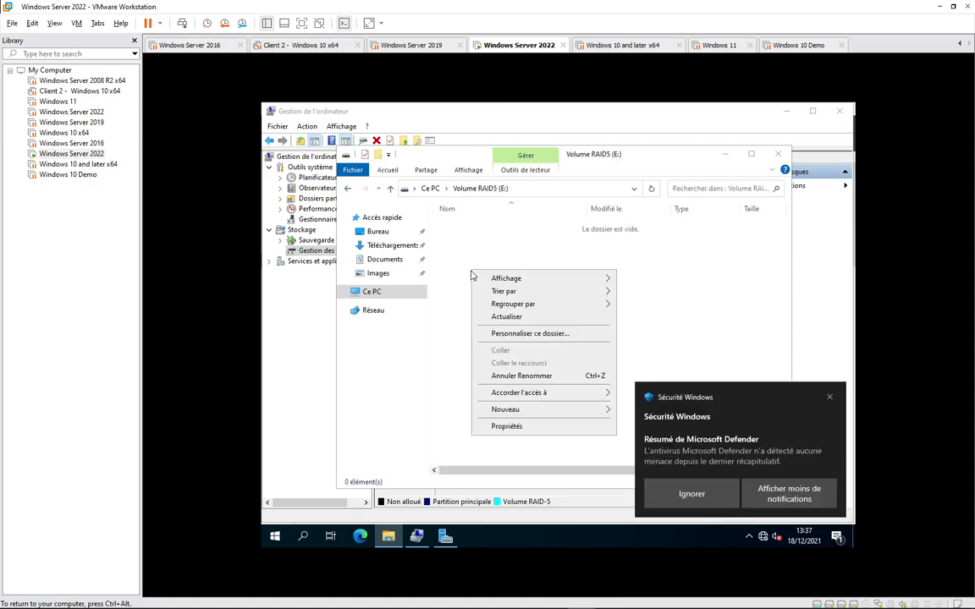
left_click(828, 398)
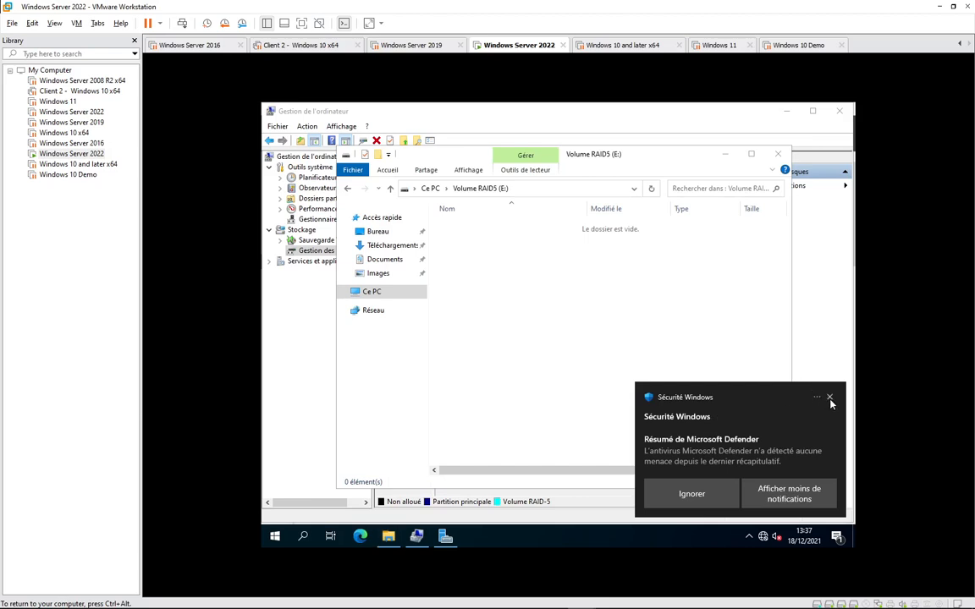
right_click(483, 281)
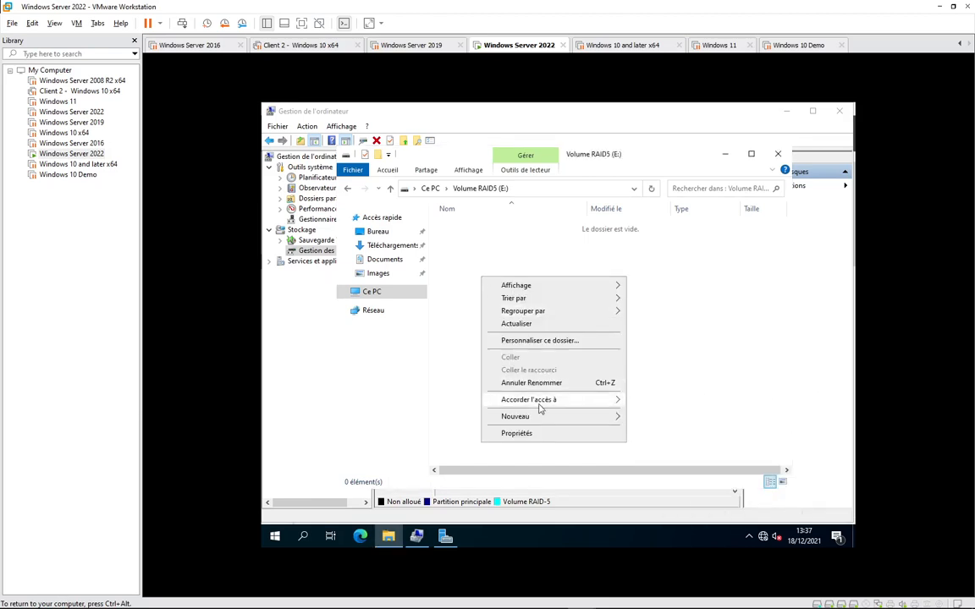
mouse_move(546, 418)
left_click(656, 418)
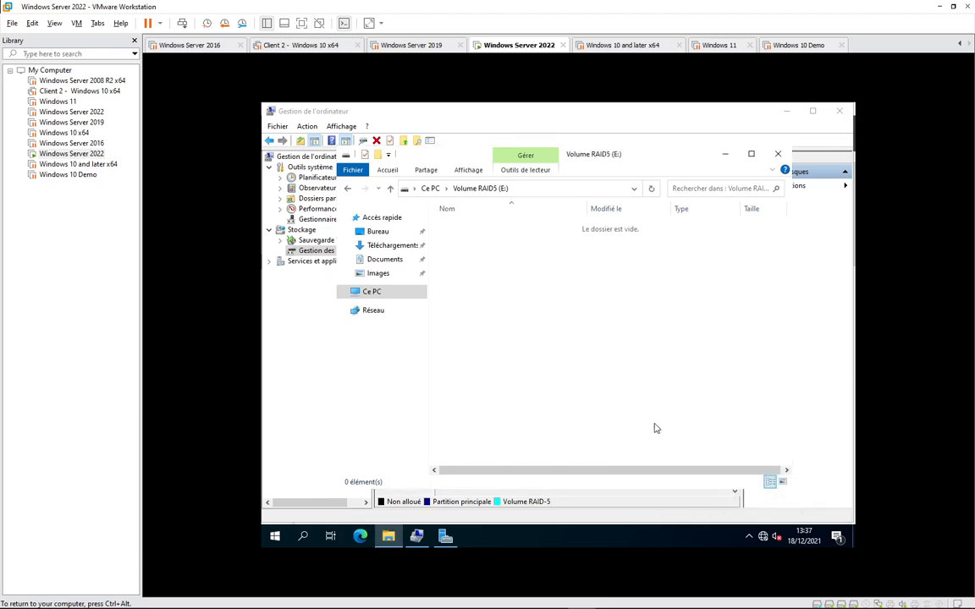
type("RA")
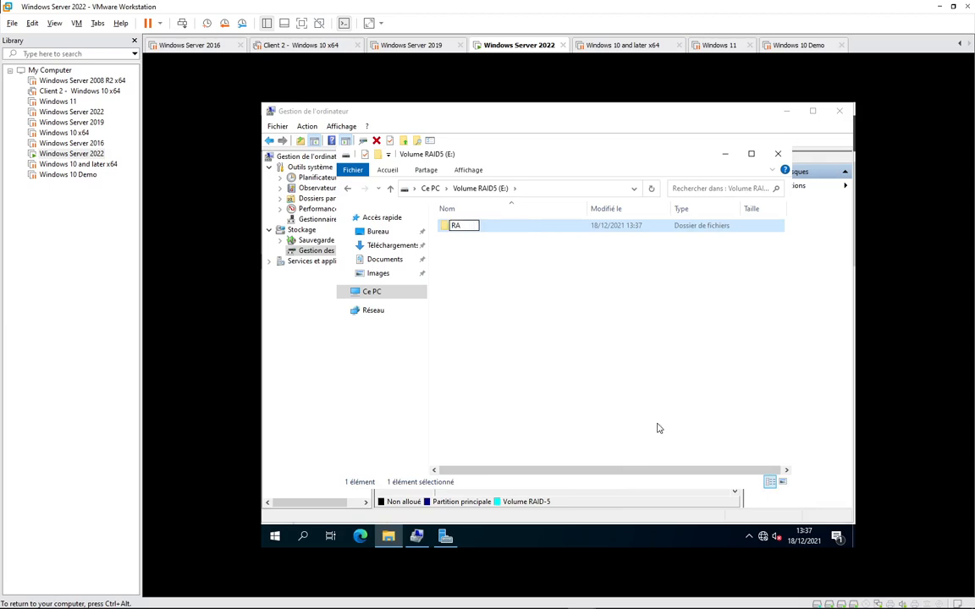
type("ID5")
key("Return")
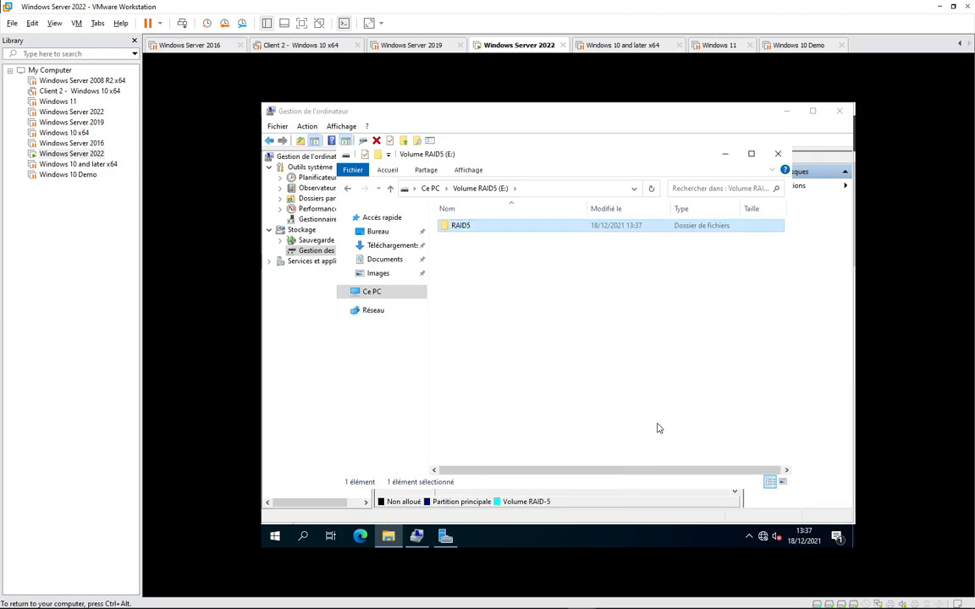
left_click(796, 116)
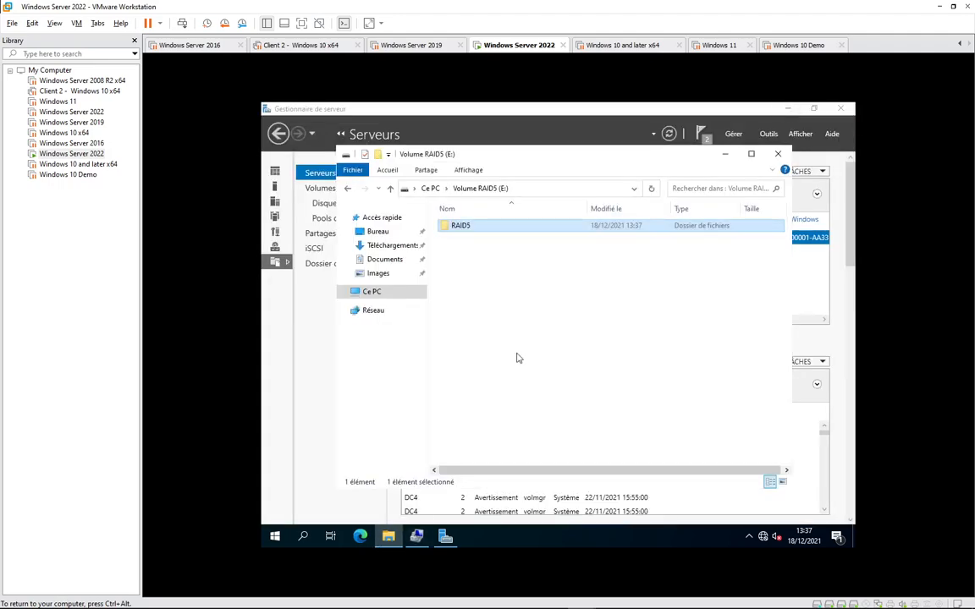
left_click(418, 537)
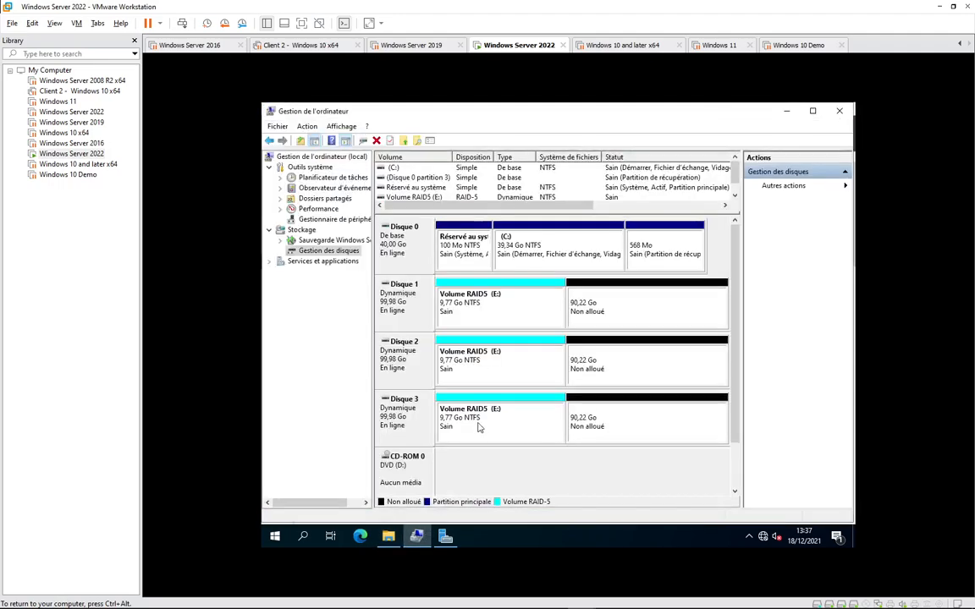
- Take Disque 2 offline so RAID5 volume E: shows failed redundancy and a missing disk
right_click(404, 366)
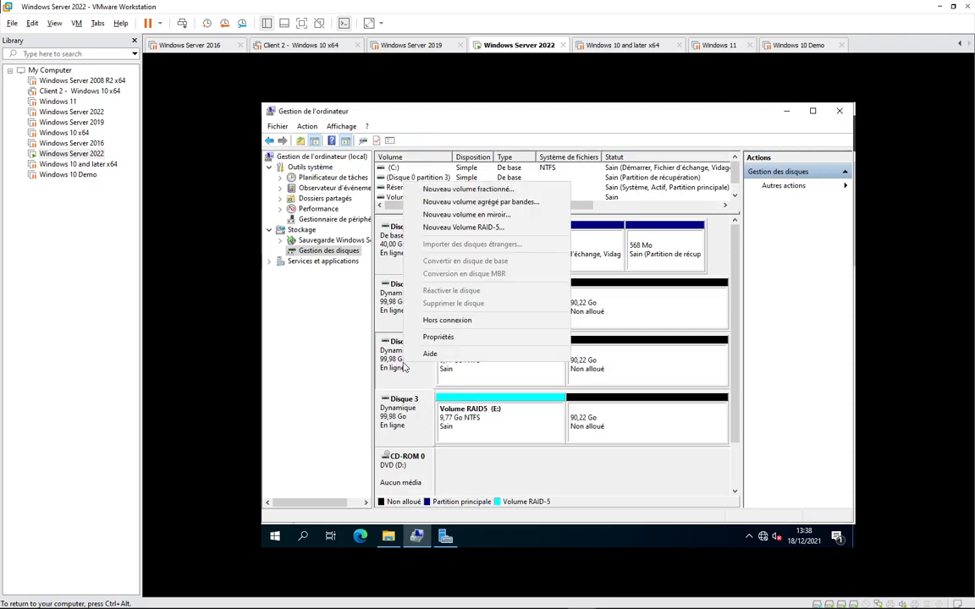
left_click(465, 322)
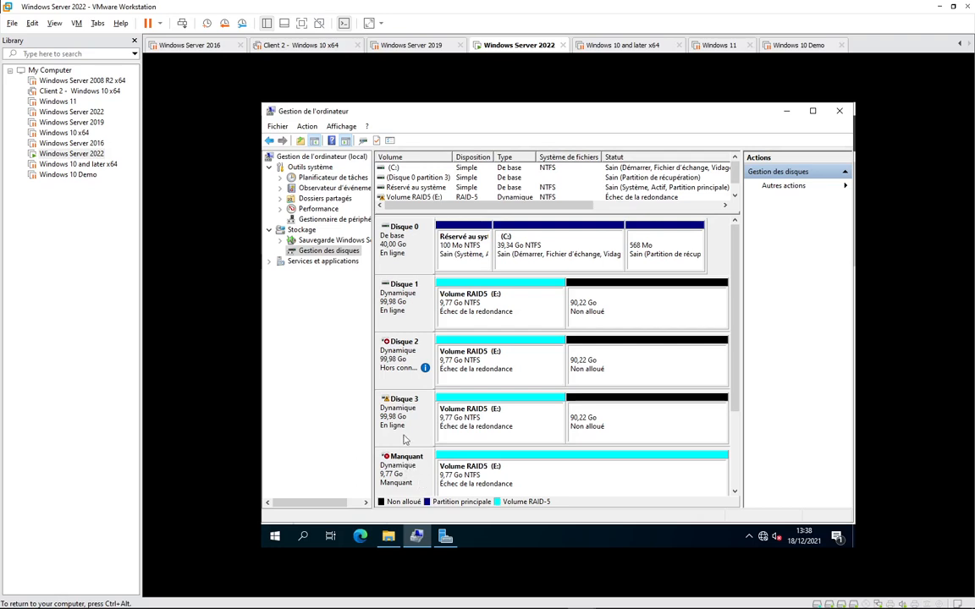
right_click(391, 405)
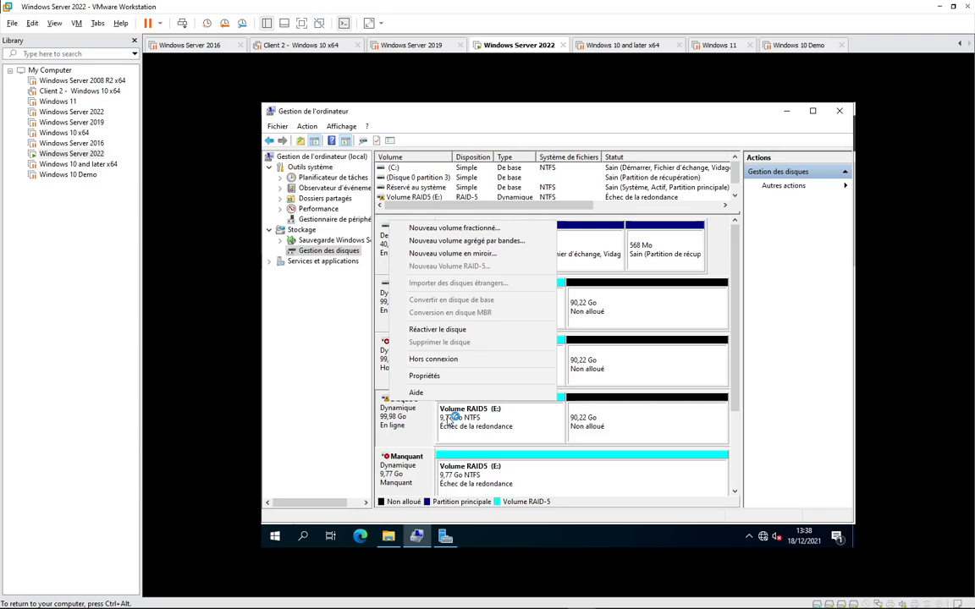
left_click(656, 373)
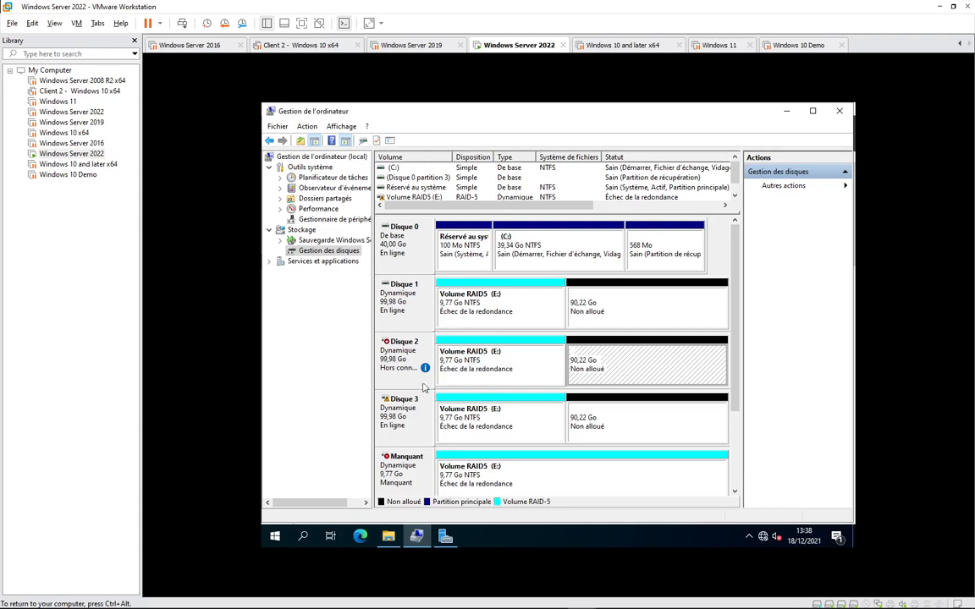
- Open volume E: from disk 1's RAID5 volume, look inside the RAID5 folder, and go back up
mouse_move(408, 355)
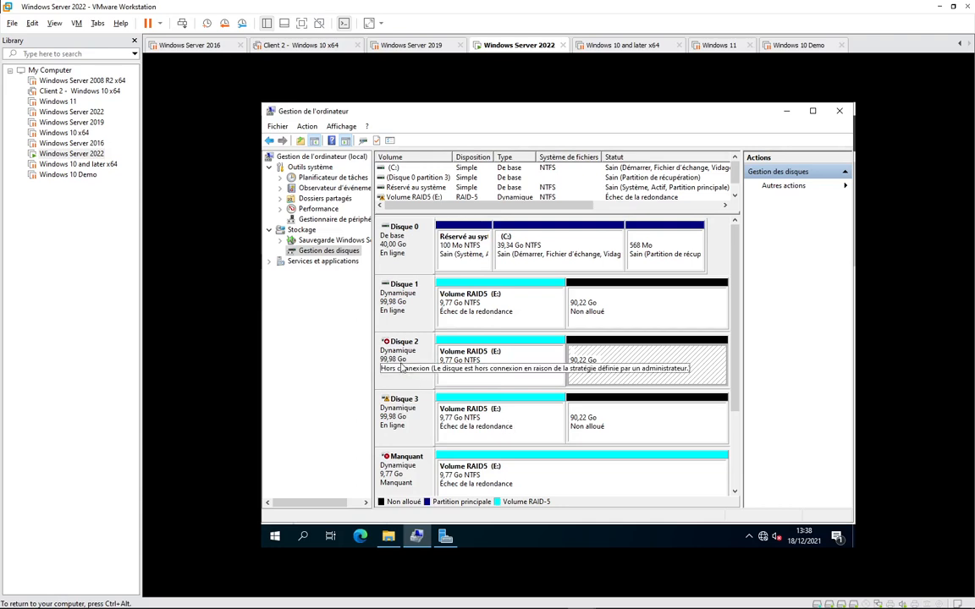
right_click(464, 312)
left_click(488, 322)
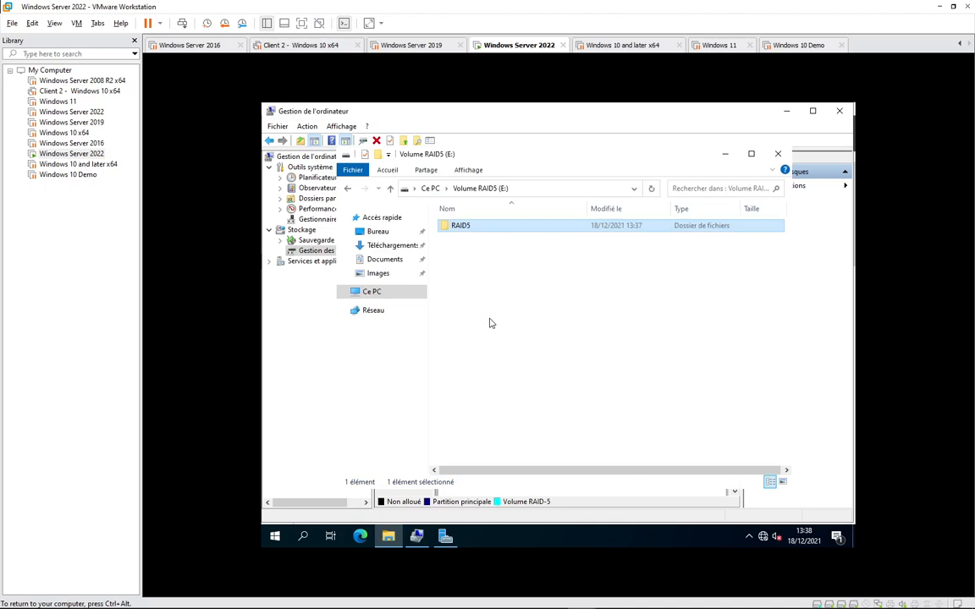
double_click(463, 227)
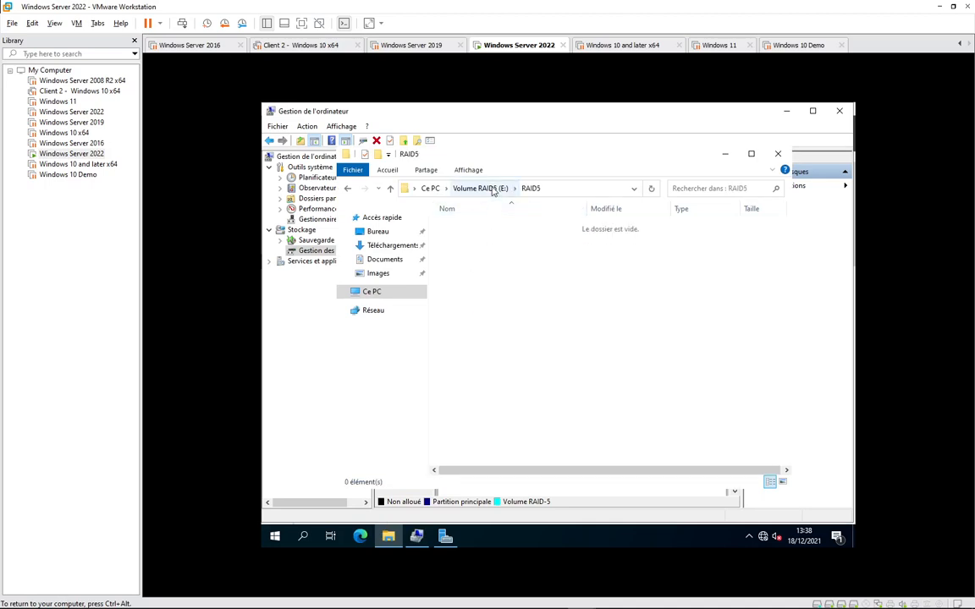
key("alt+Up")
- Bring Disk Management back to the front and scroll down the disk list
left_click(465, 273)
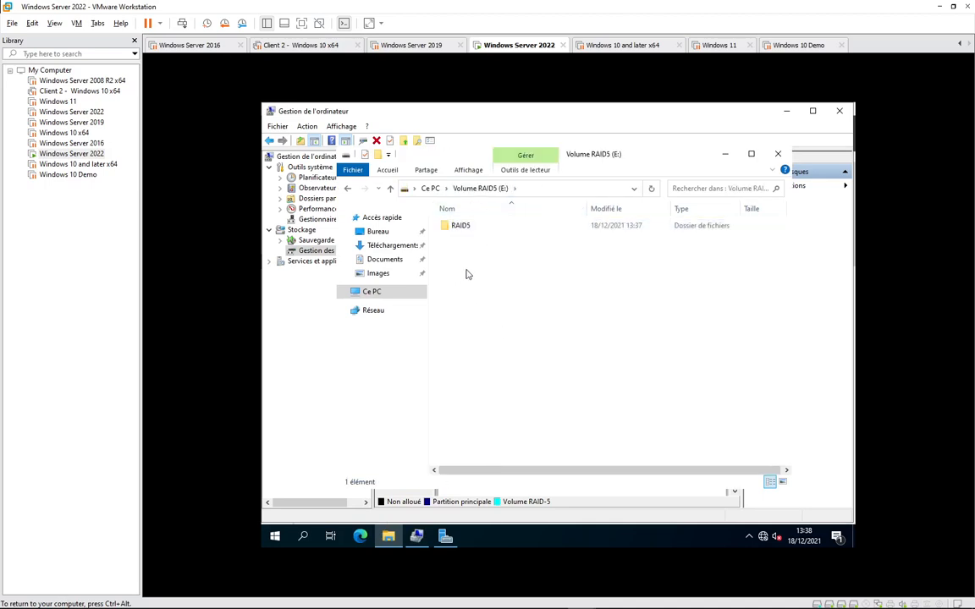
right_click(467, 269)
left_click(721, 402)
left_click(417, 537)
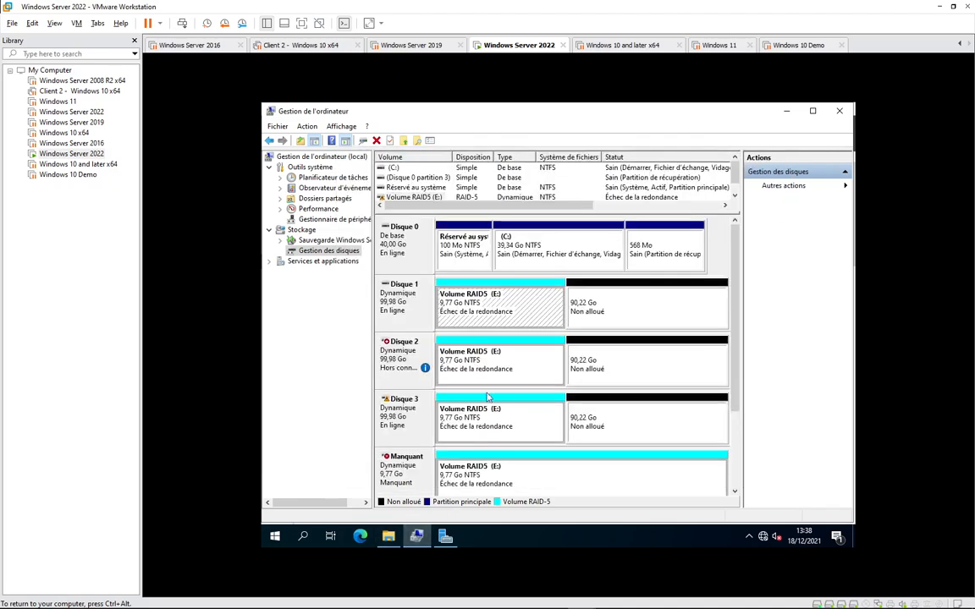
scroll(735, 407, "down", 3)
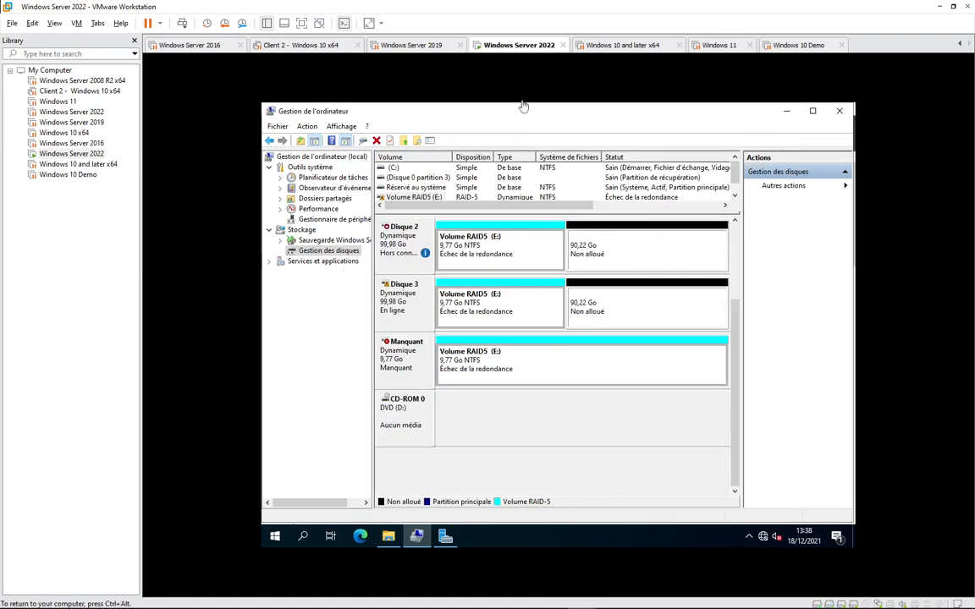
- In the VM settings, add a new 40 GB virtual hard disk with default type and apply
right_click(537, 48)
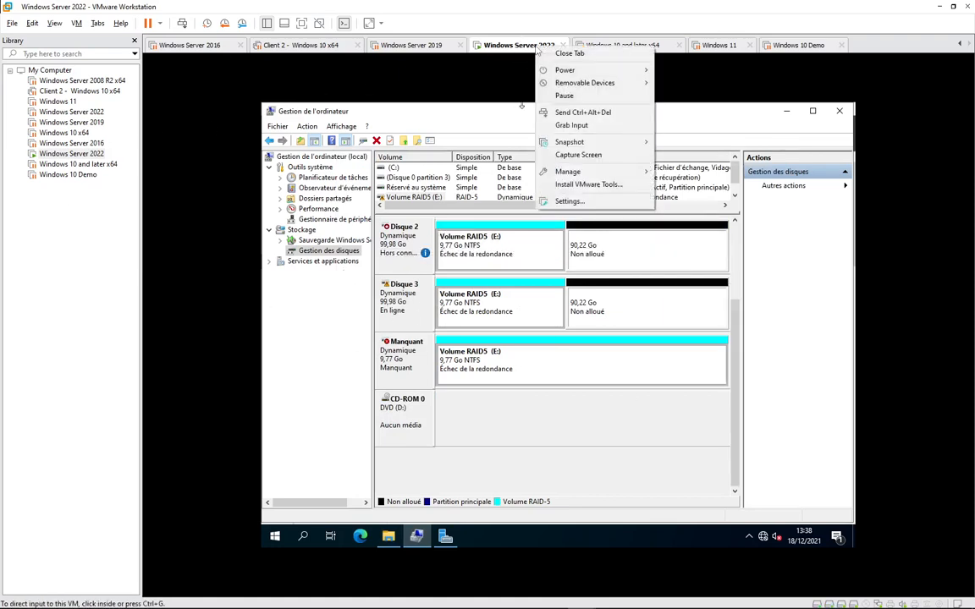
left_click(570, 204)
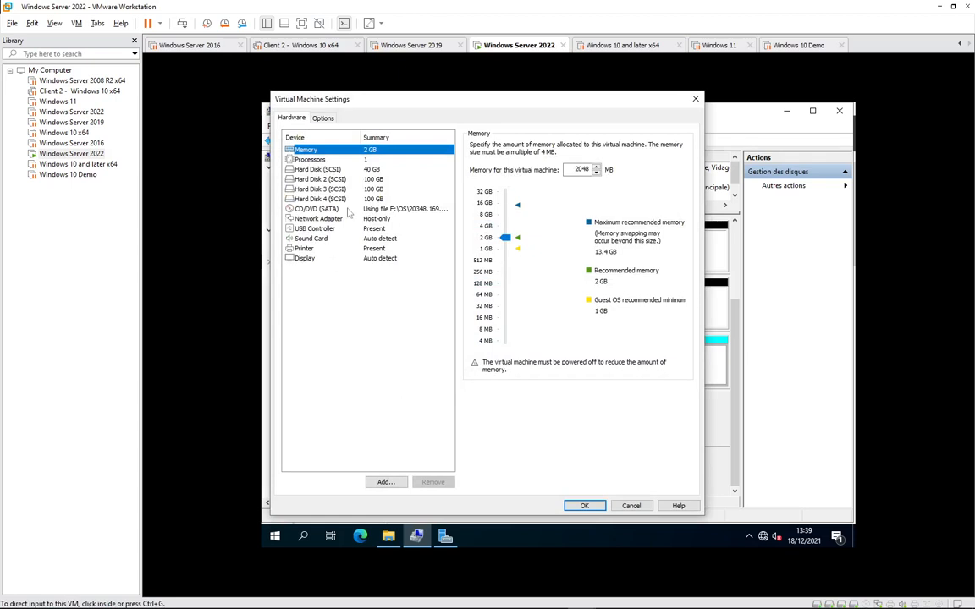
left_click(381, 482)
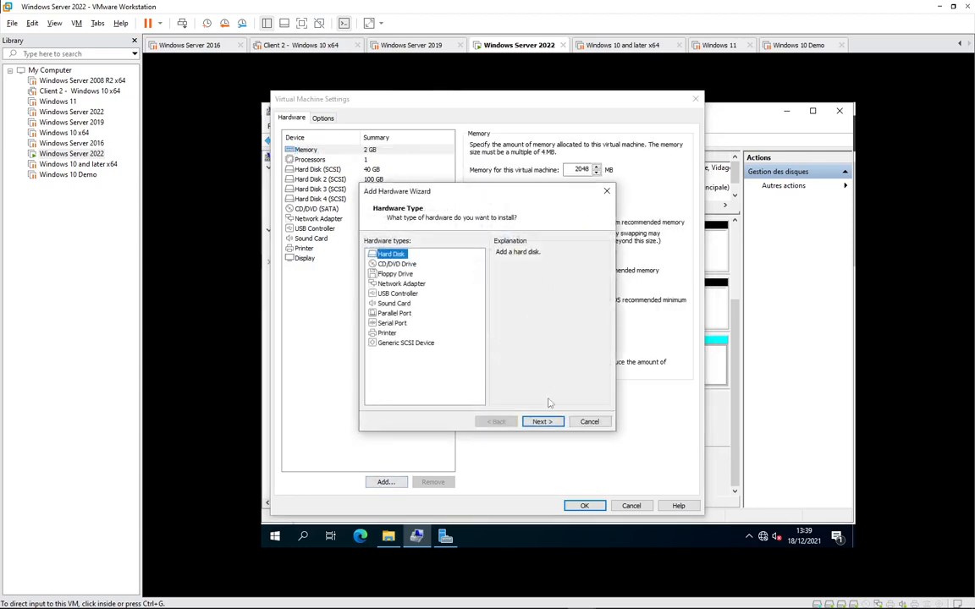
left_click(539, 421)
left_click(546, 422)
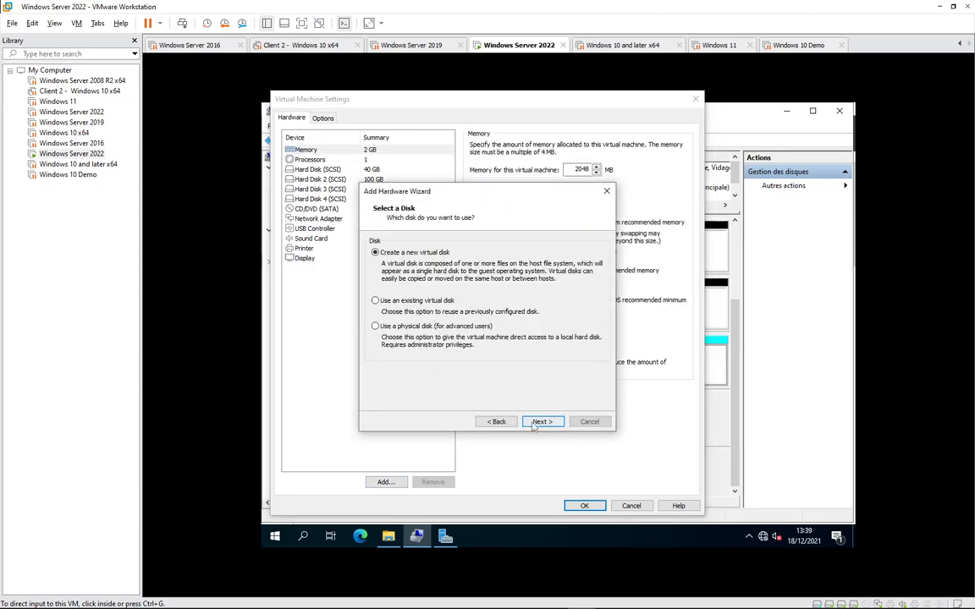
left_click(542, 421)
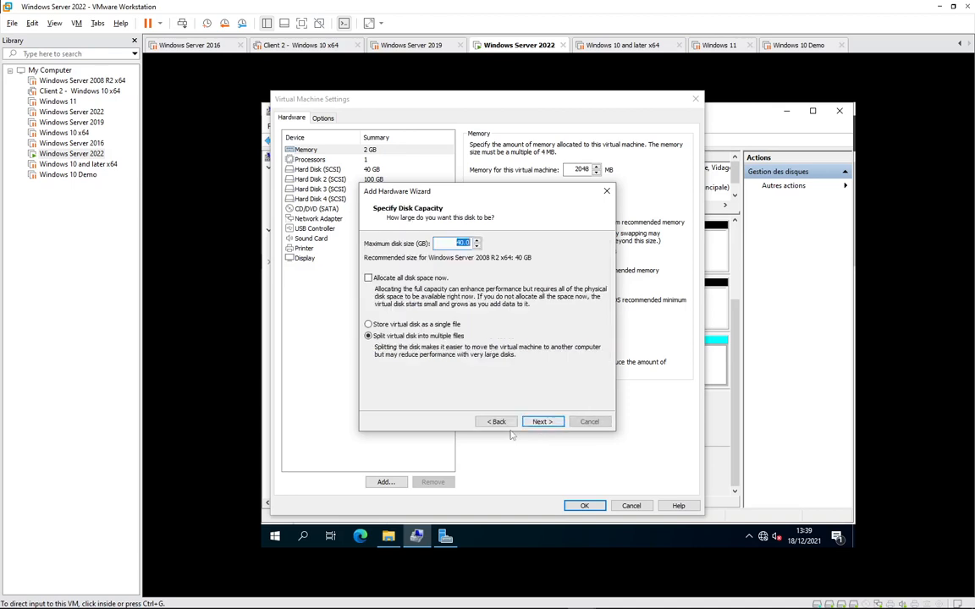
left_click(539, 422)
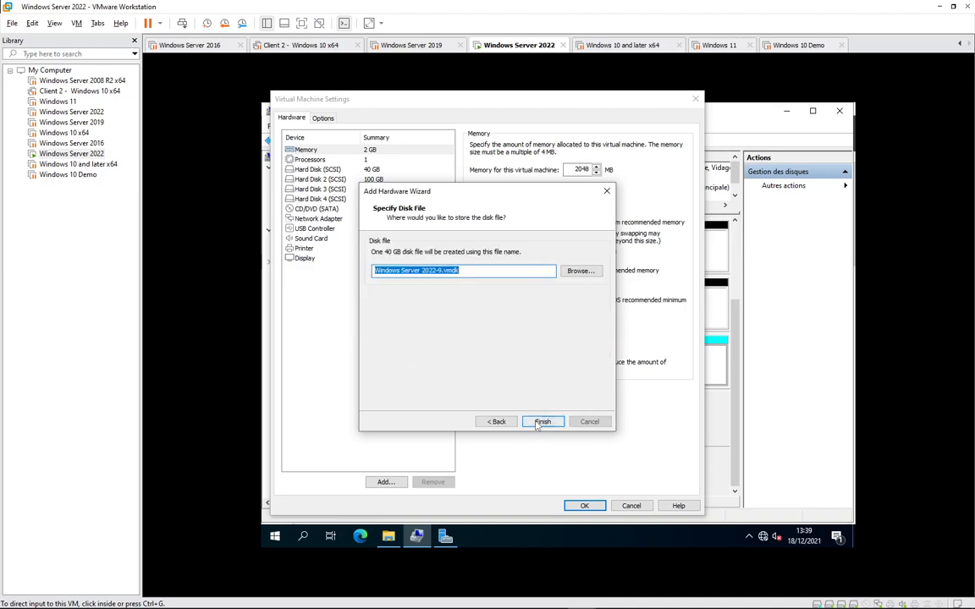
left_click(542, 422)
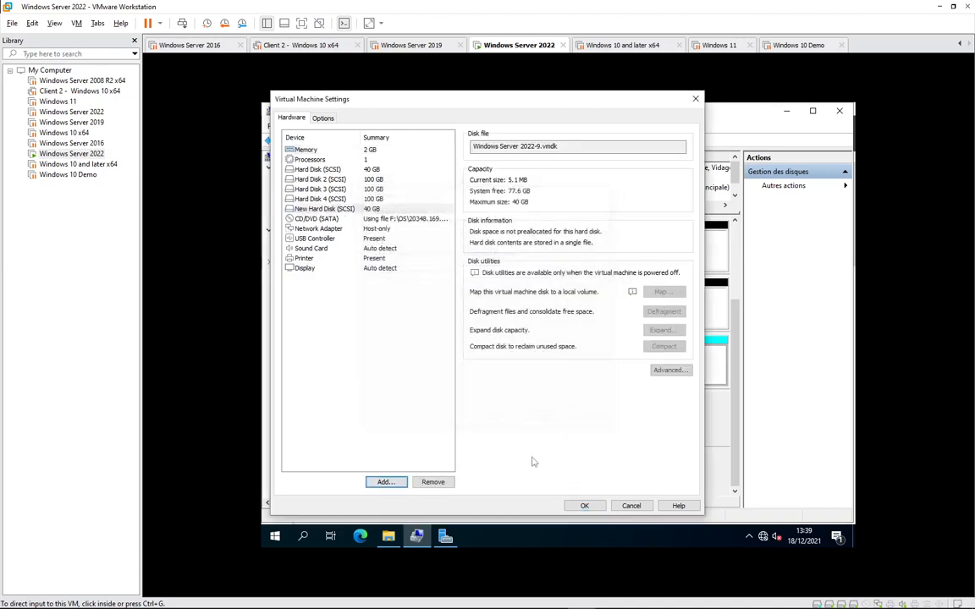
left_click(582, 506)
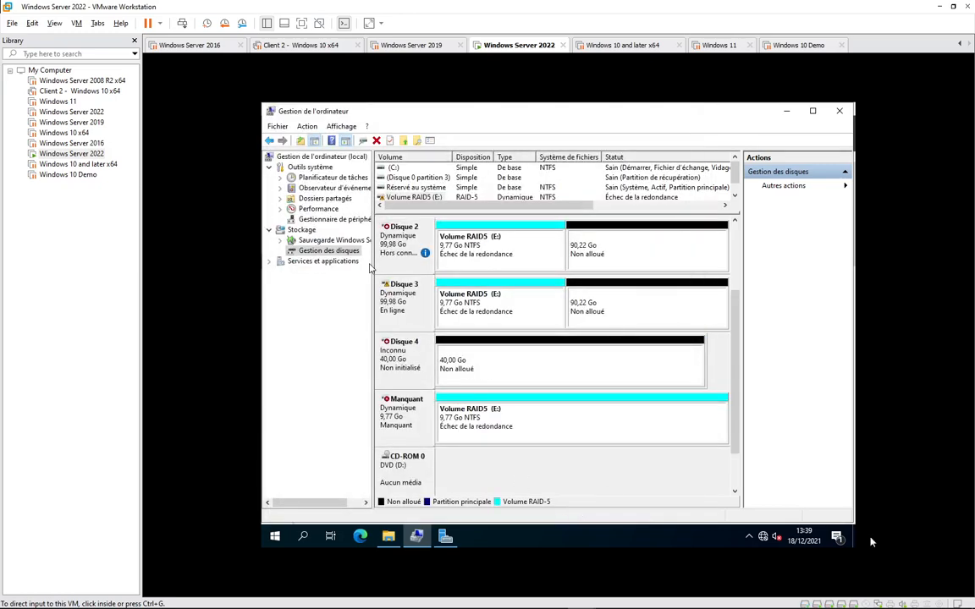
left_click(811, 599)
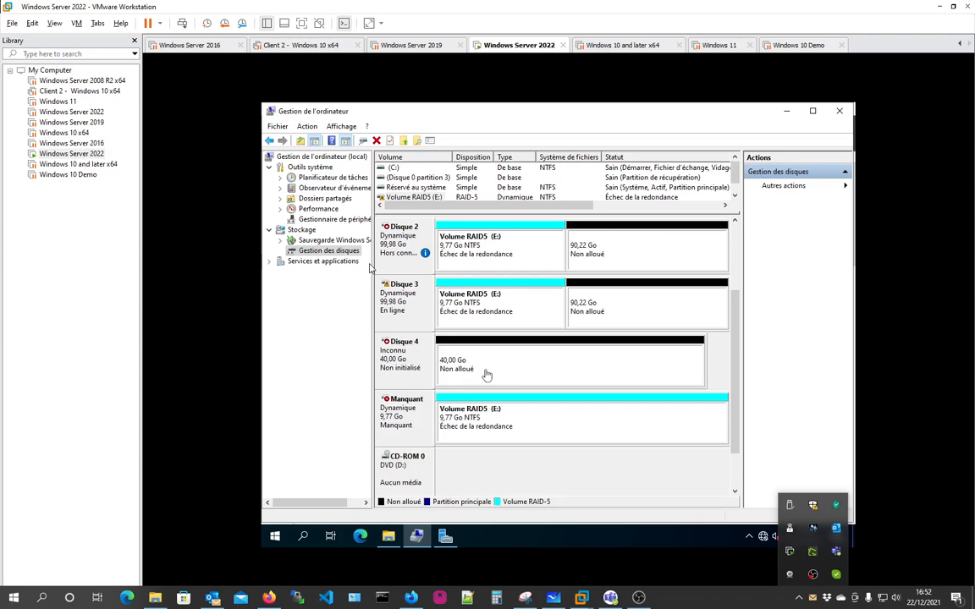
left_click(949, 459)
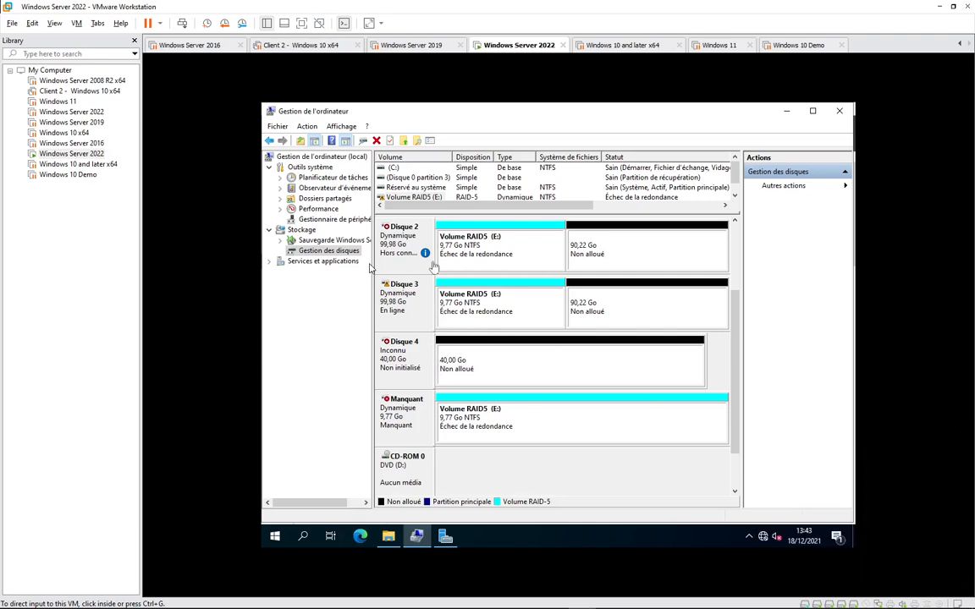
left_click(474, 252)
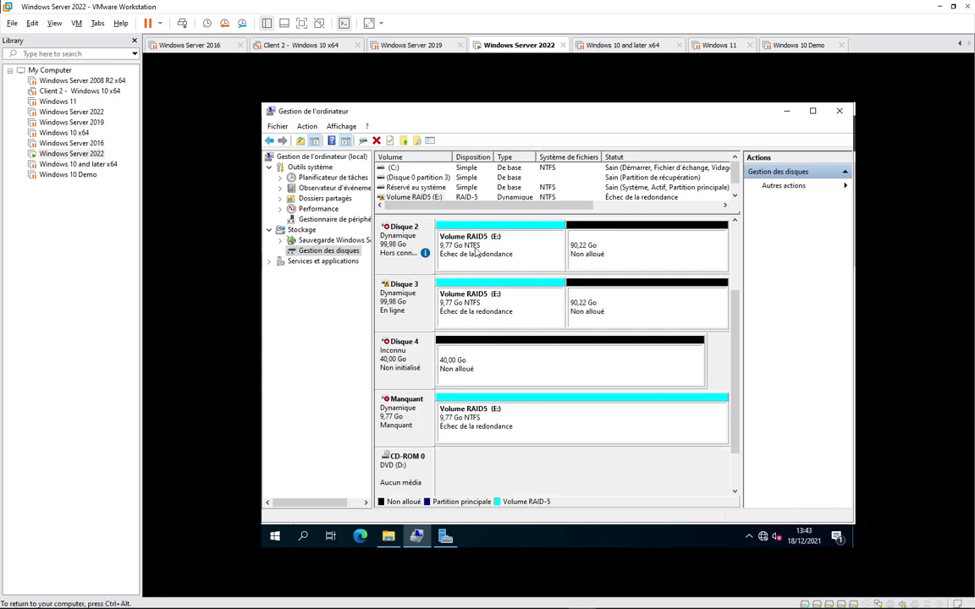
- Open Réparer le volume on the failed RAID5 volume and move the dialog aside to see the disks
right_click(470, 245)
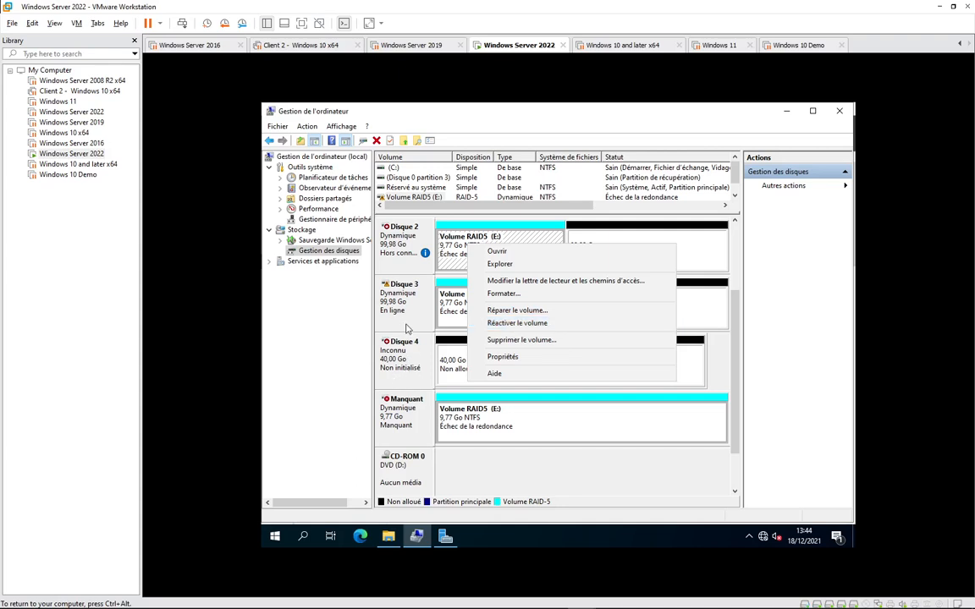
left_click(812, 597)
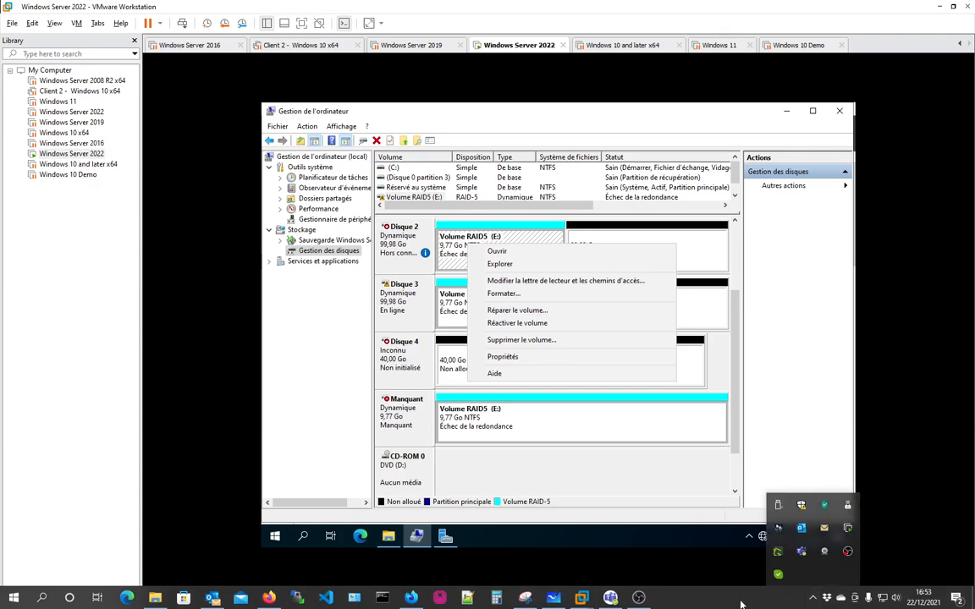
left_click(739, 603)
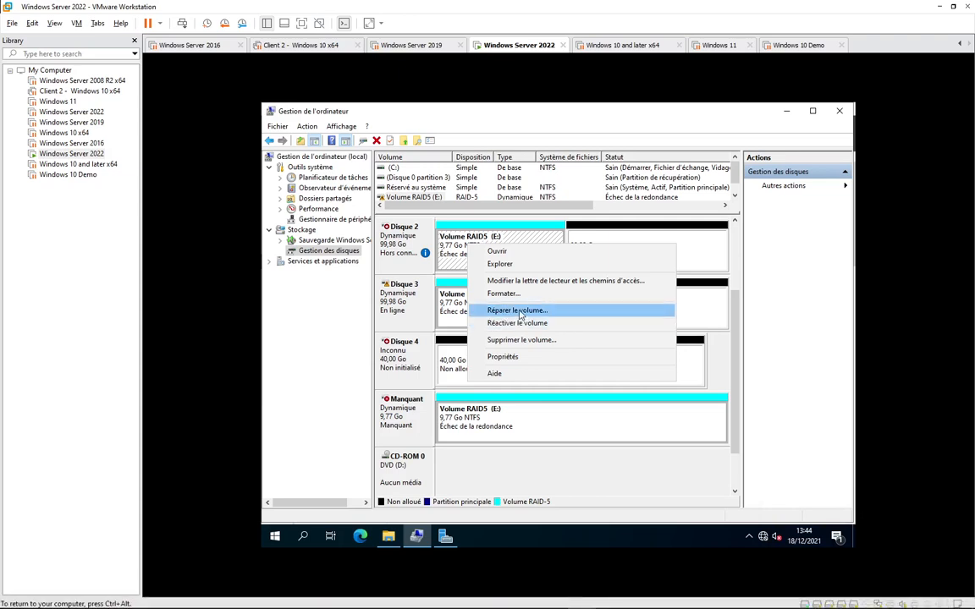
left_click(518, 311)
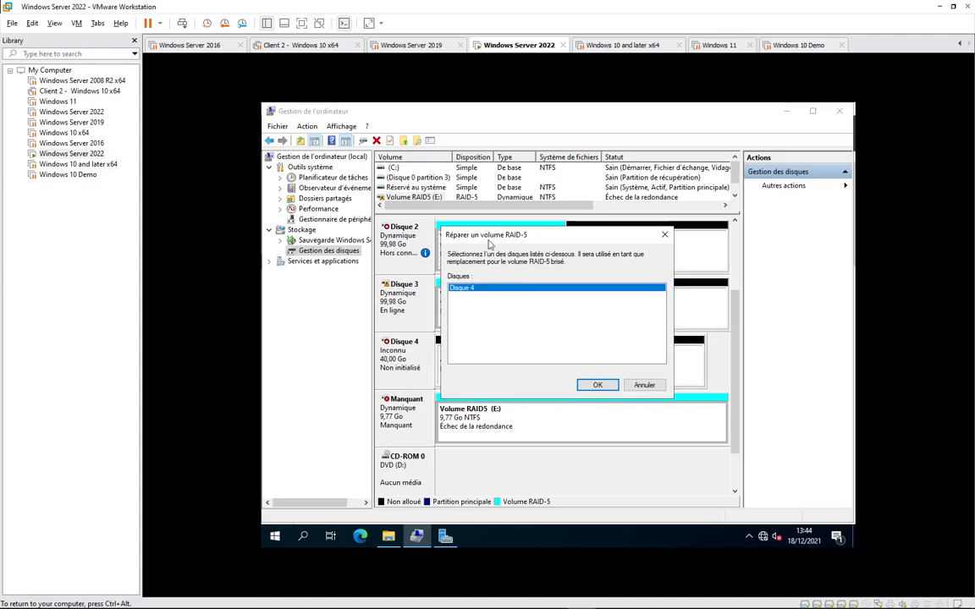
left_click_drag(488, 237, 575, 233)
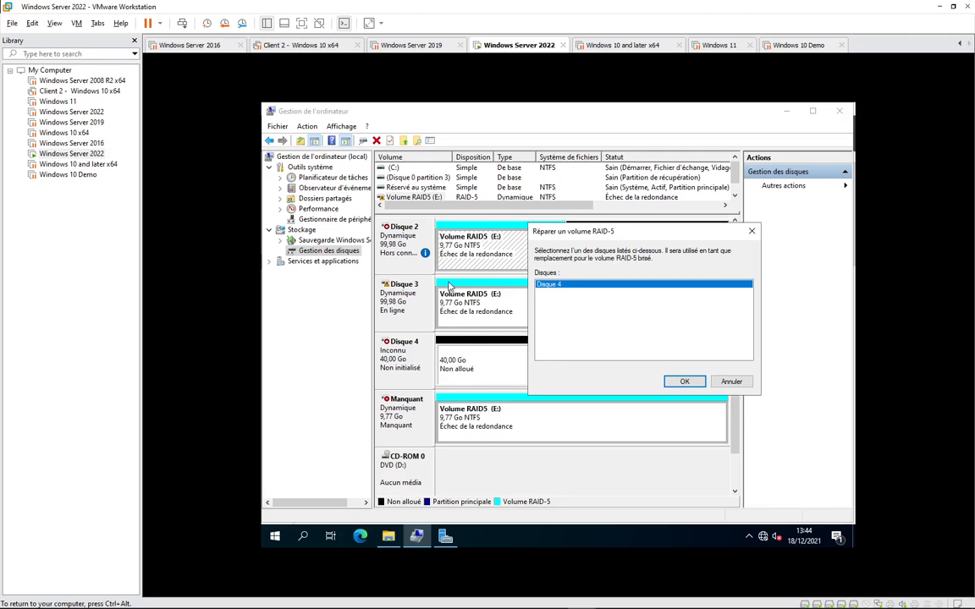
- Repair volume E: onto Disque 4, accepting its conversion to a dynamic disk
left_click(682, 383)
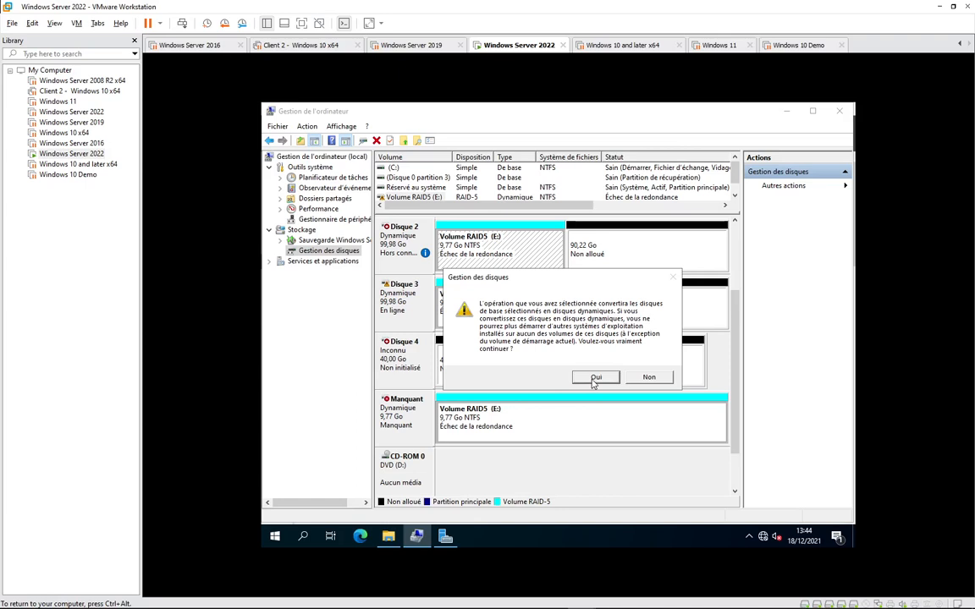
left_click(595, 380)
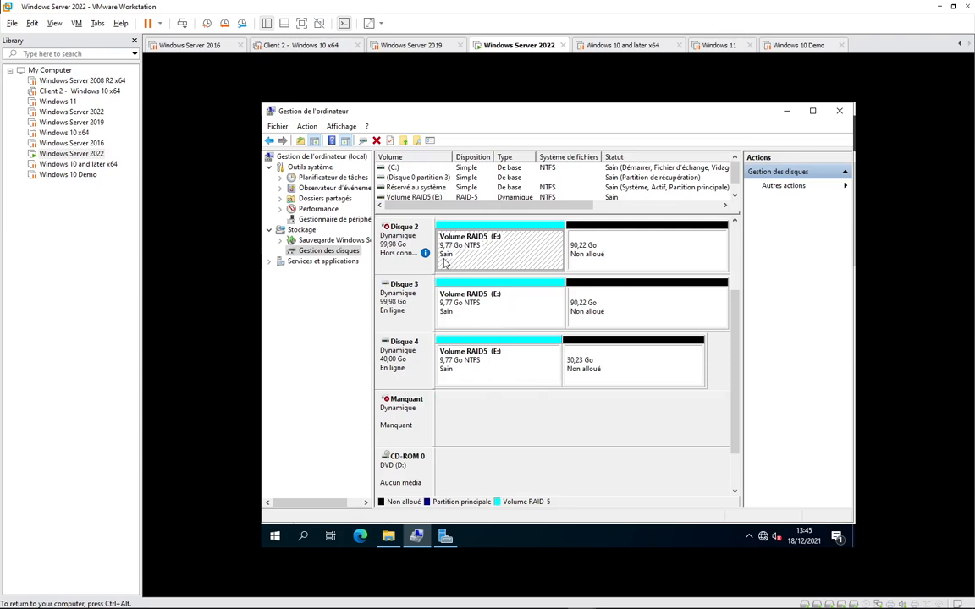
- On volume E:, create a folder named 'test réparation de RAID5', then return to Disk Management
right_click(493, 256)
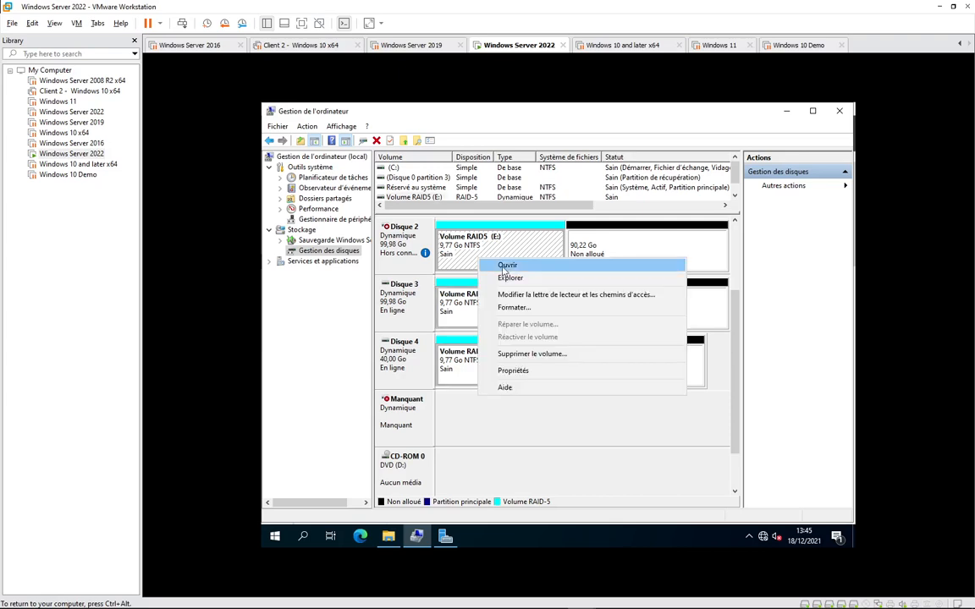
left_click(501, 264)
right_click(476, 275)
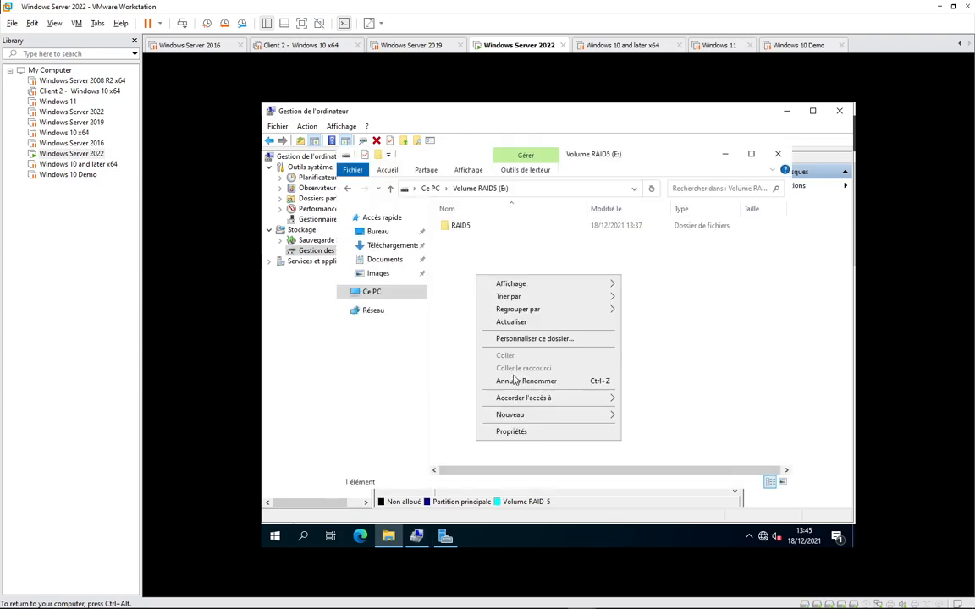
mouse_move(544, 419)
left_click(642, 414)
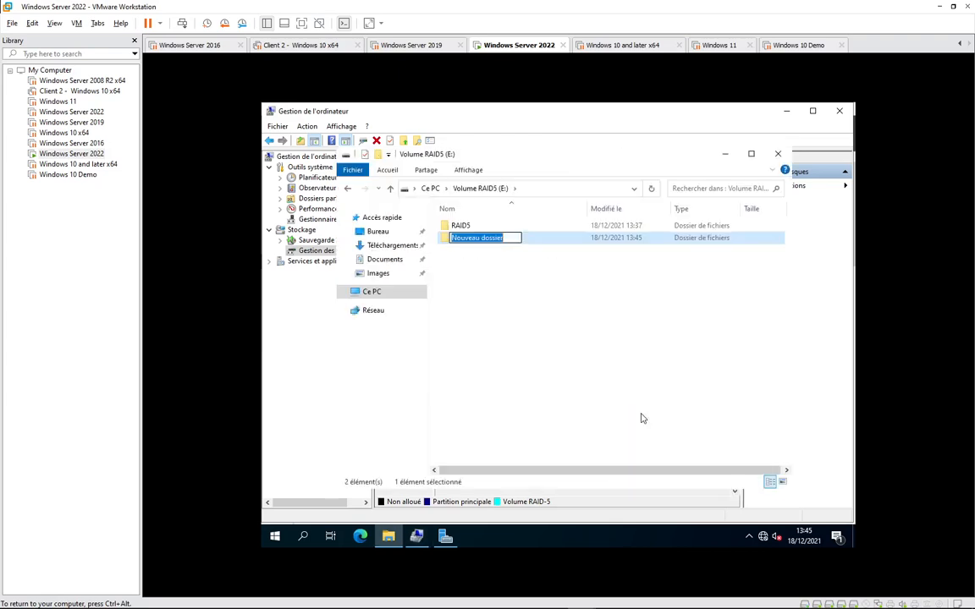
type("test")
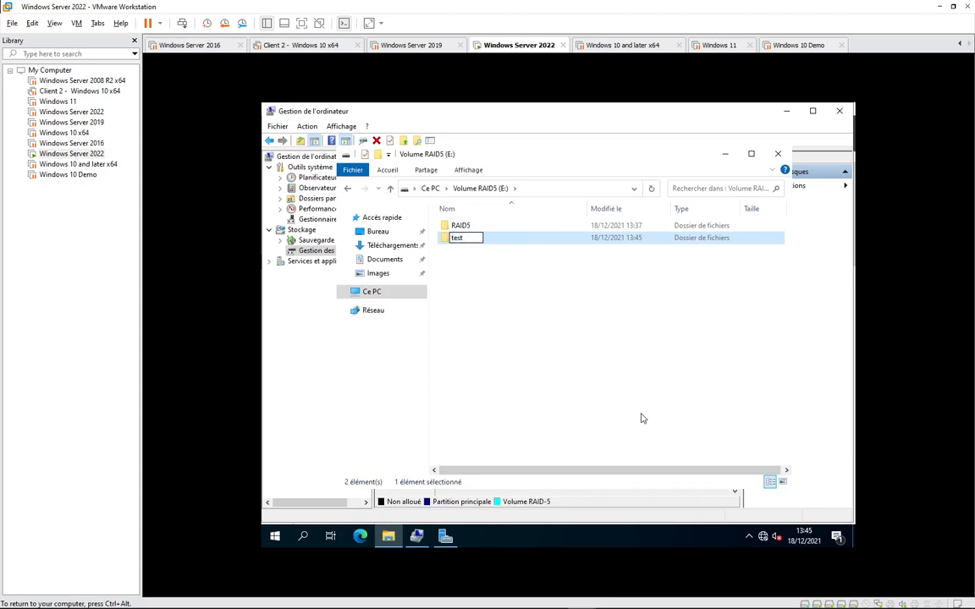
type(" réparation de RAID")
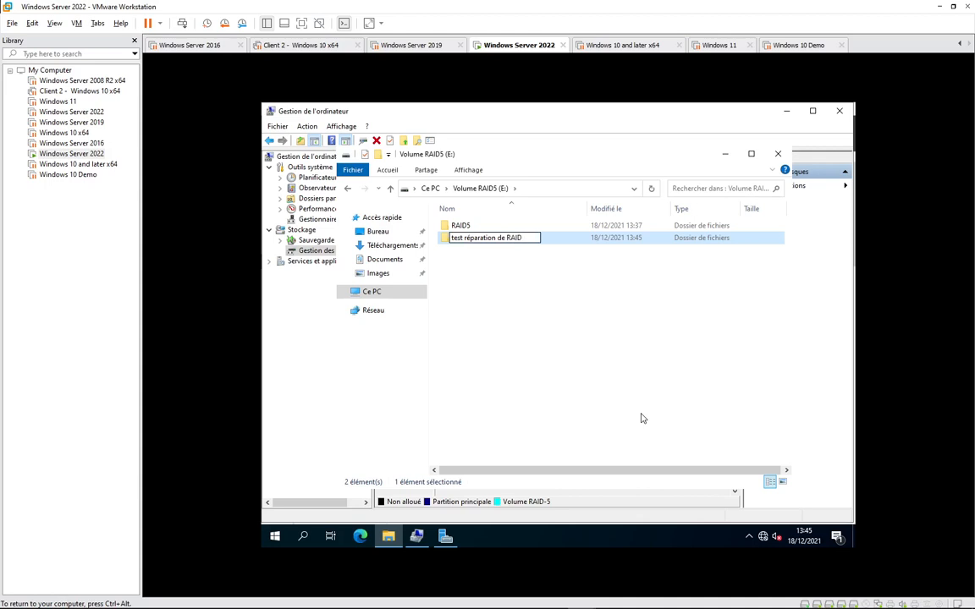
type("5")
key("Return")
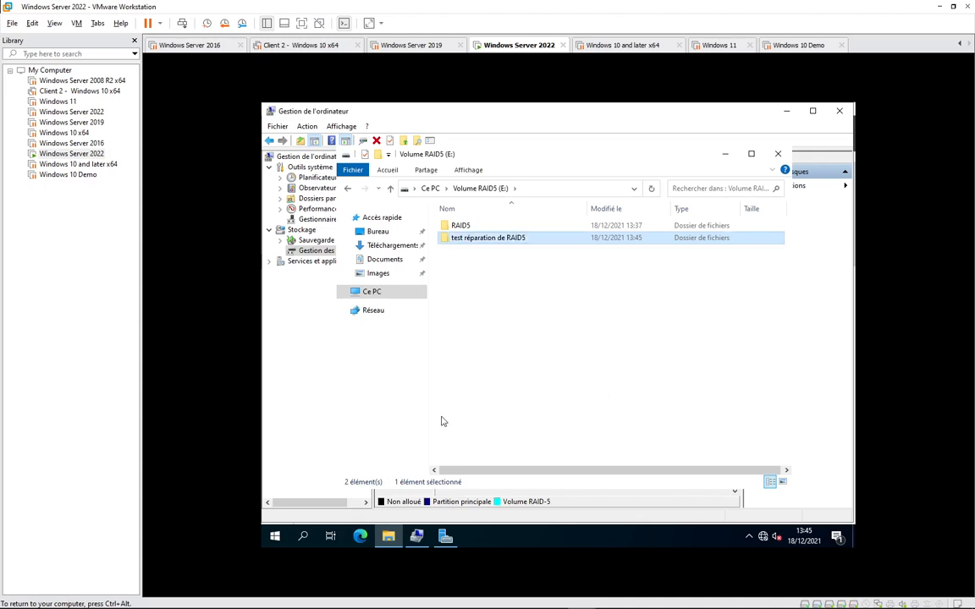
left_click(525, 519)
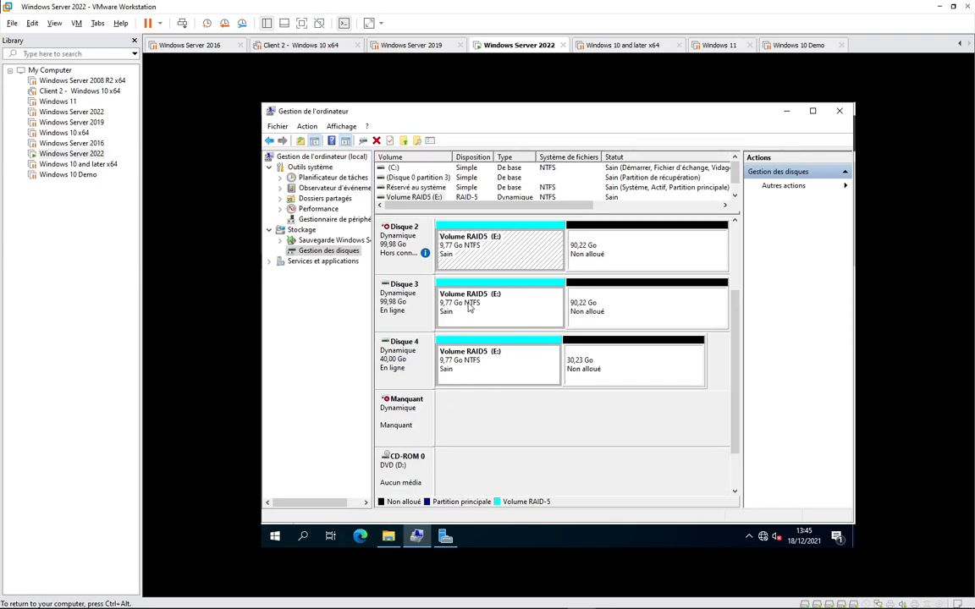
right_click(394, 426)
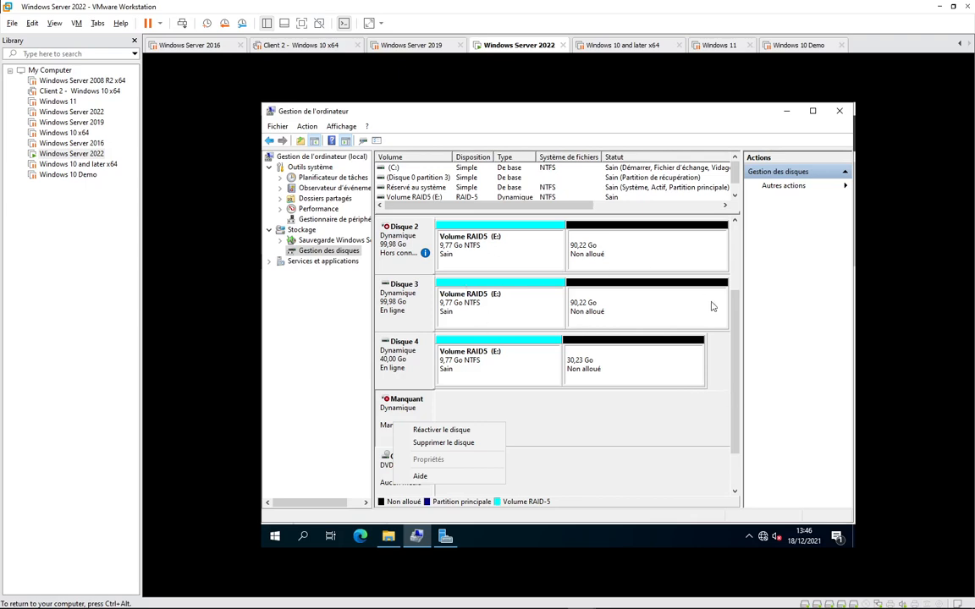
left_click(735, 338)
left_click_drag(736, 337, 733, 313)
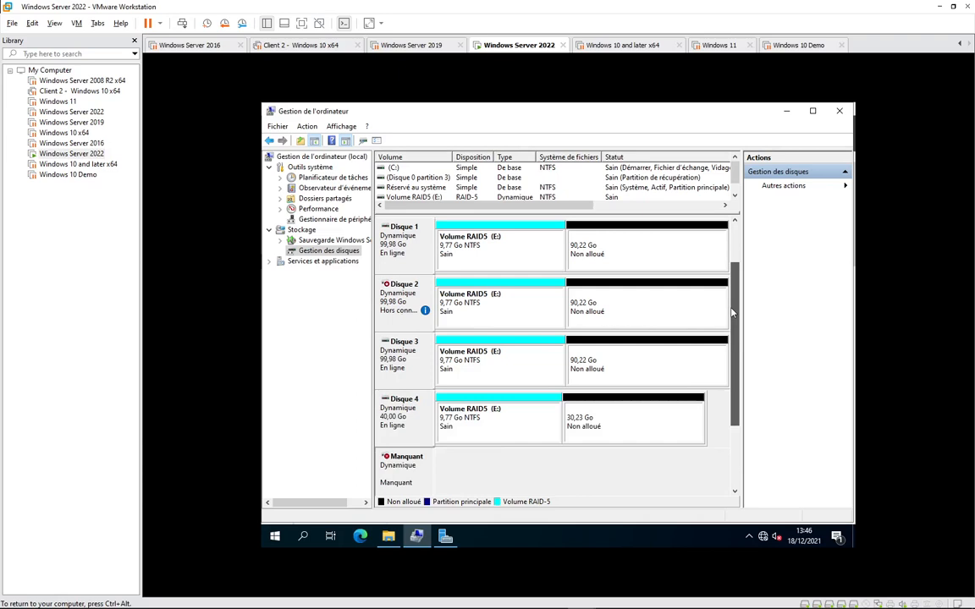
mouse_move(398, 315)
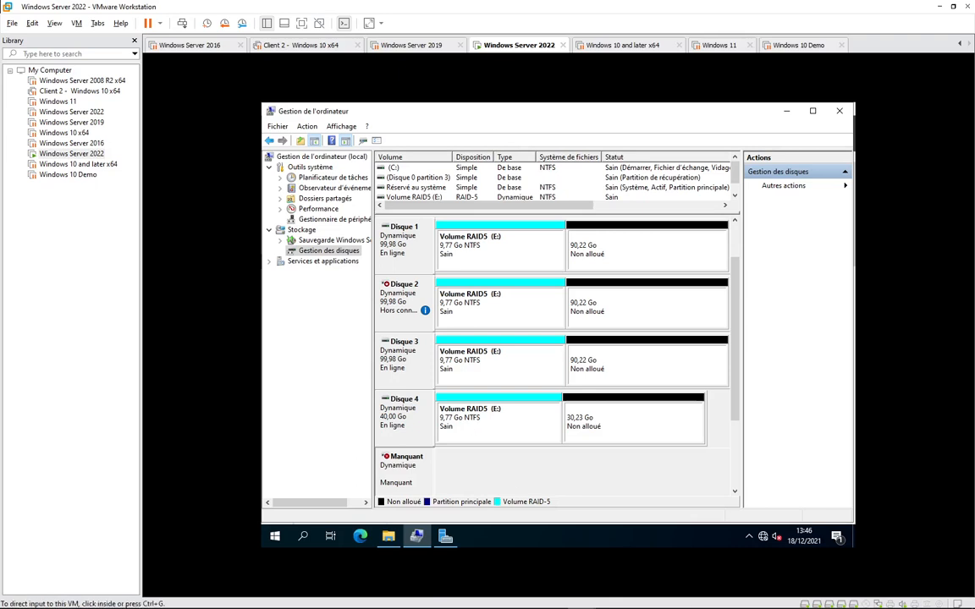
left_click(811, 597)
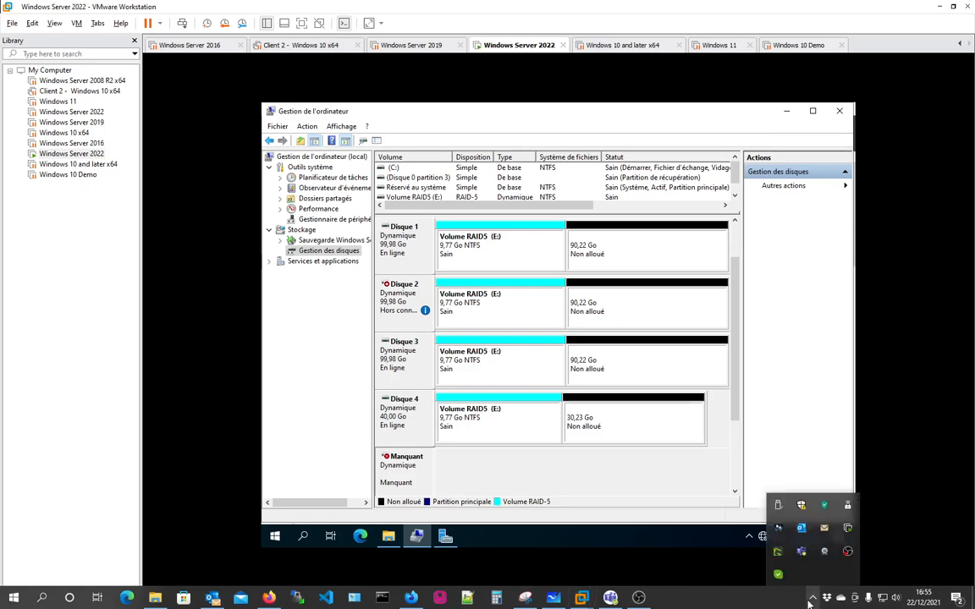